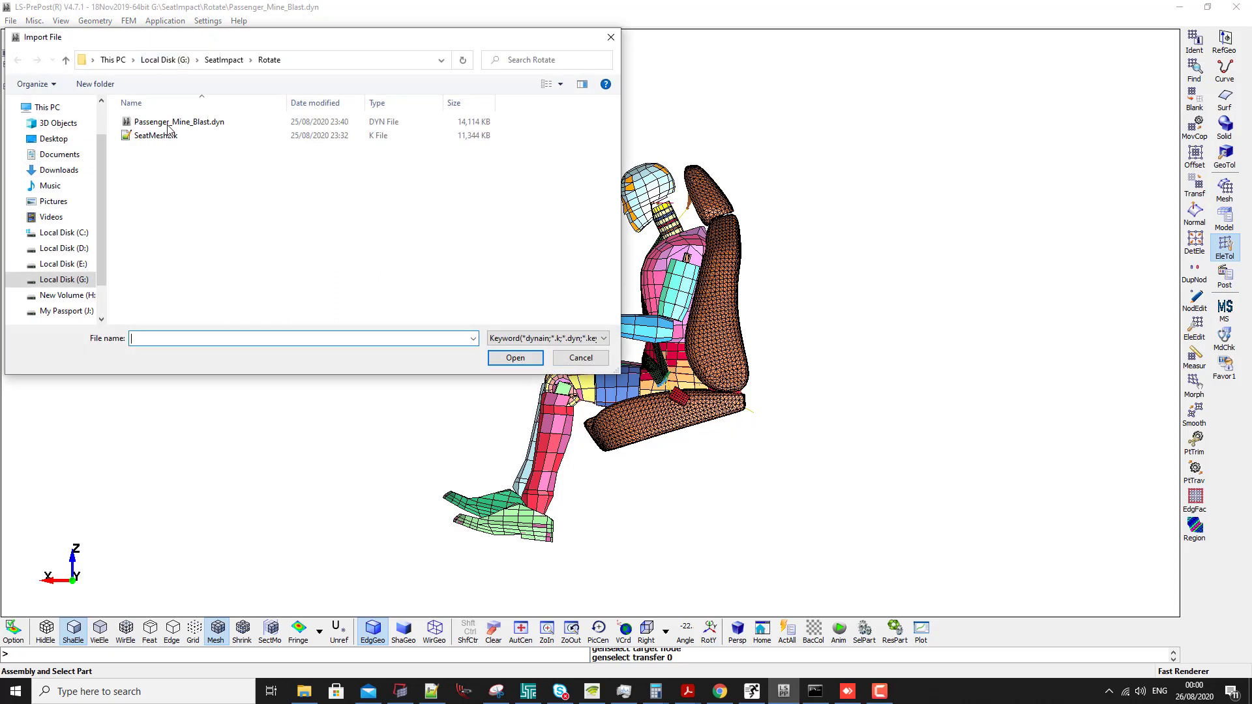
- Import the seat mesh file SeatMesh2.k into the current model with ID offsets applied
{"action": "left_click", "coordinate": [171, 136]}
{"action": "left_click", "coordinate": [515, 358]}
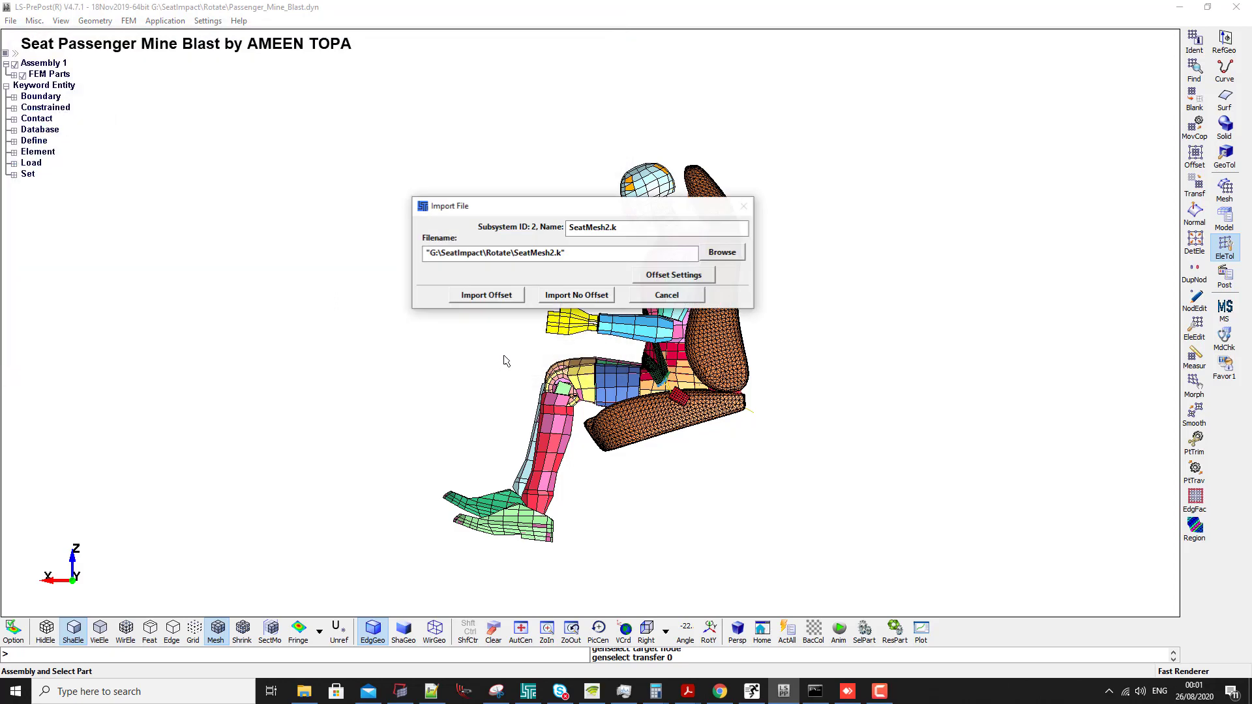
{"action": "left_click", "coordinate": [497, 295]}
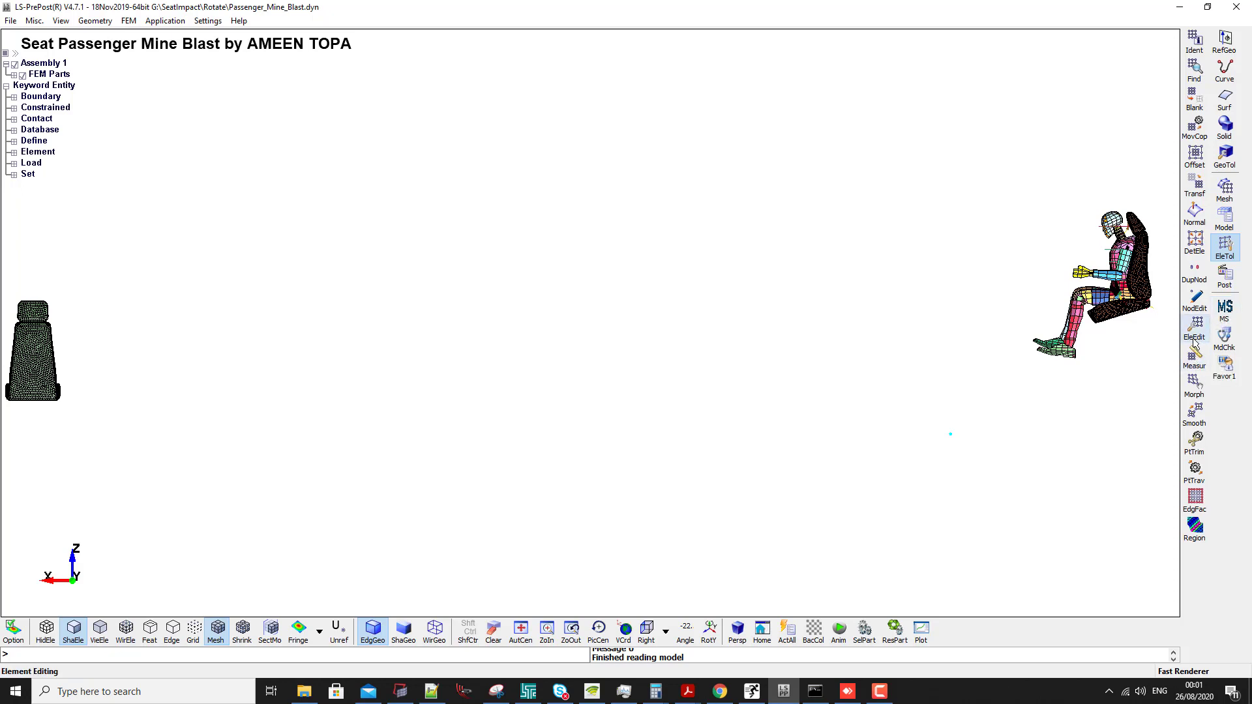
- Set up a rotation about the Z axis with a 90° angle, using a node atop the imported seat's headrest as origin
{"action": "left_click", "coordinate": [1195, 186]}
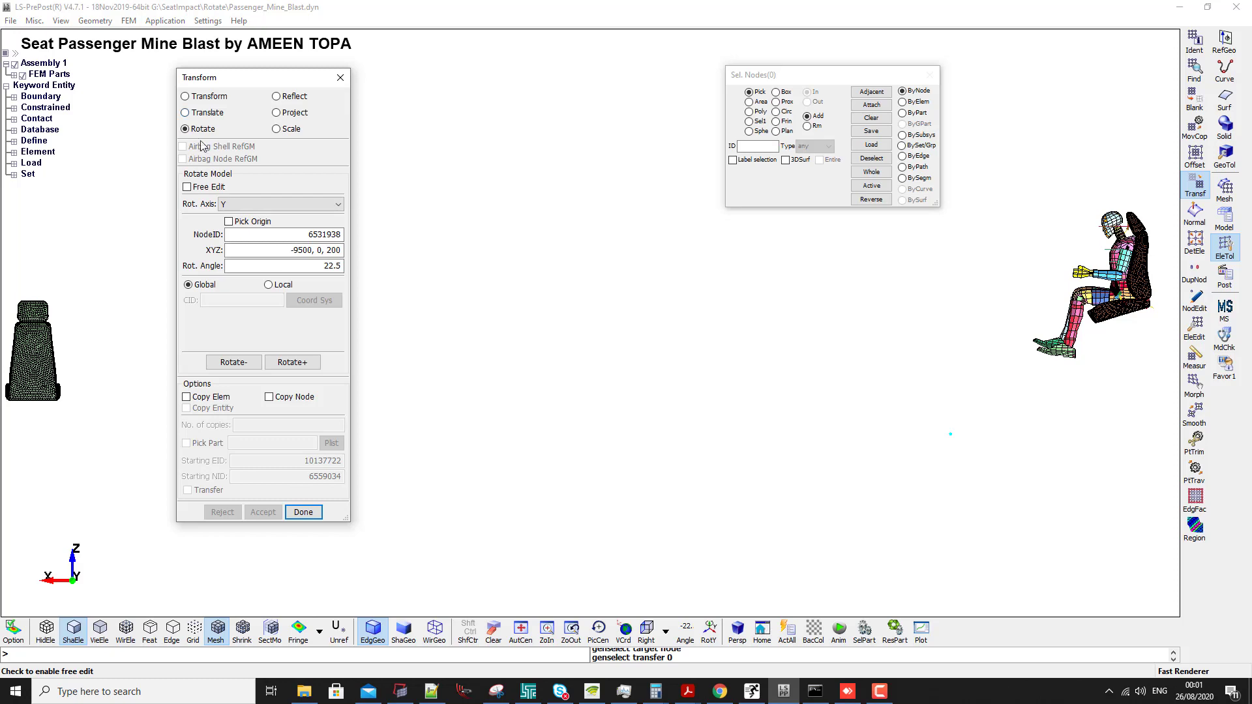
{"action": "left_click", "coordinate": [241, 204]}
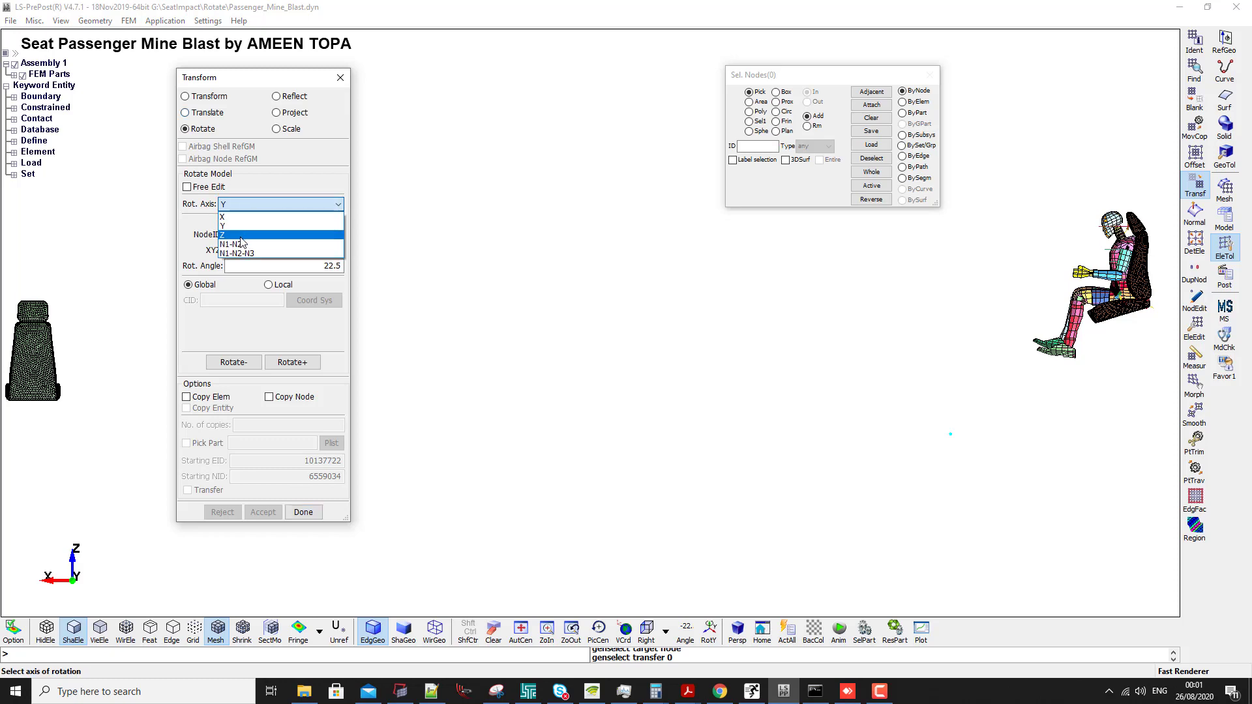
{"action": "left_click", "coordinate": [241, 236]}
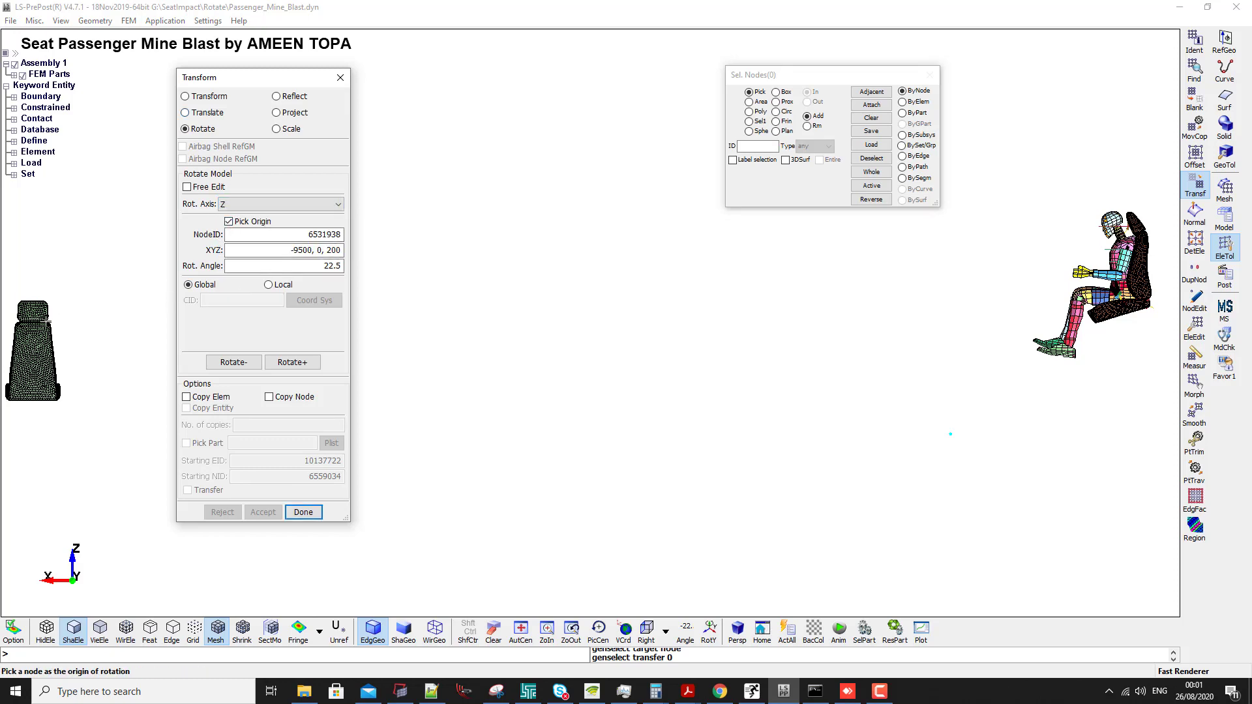
{"action": "scroll", "coordinate": [25, 301], "scroll_direction": "up", "scroll_amount": 5}
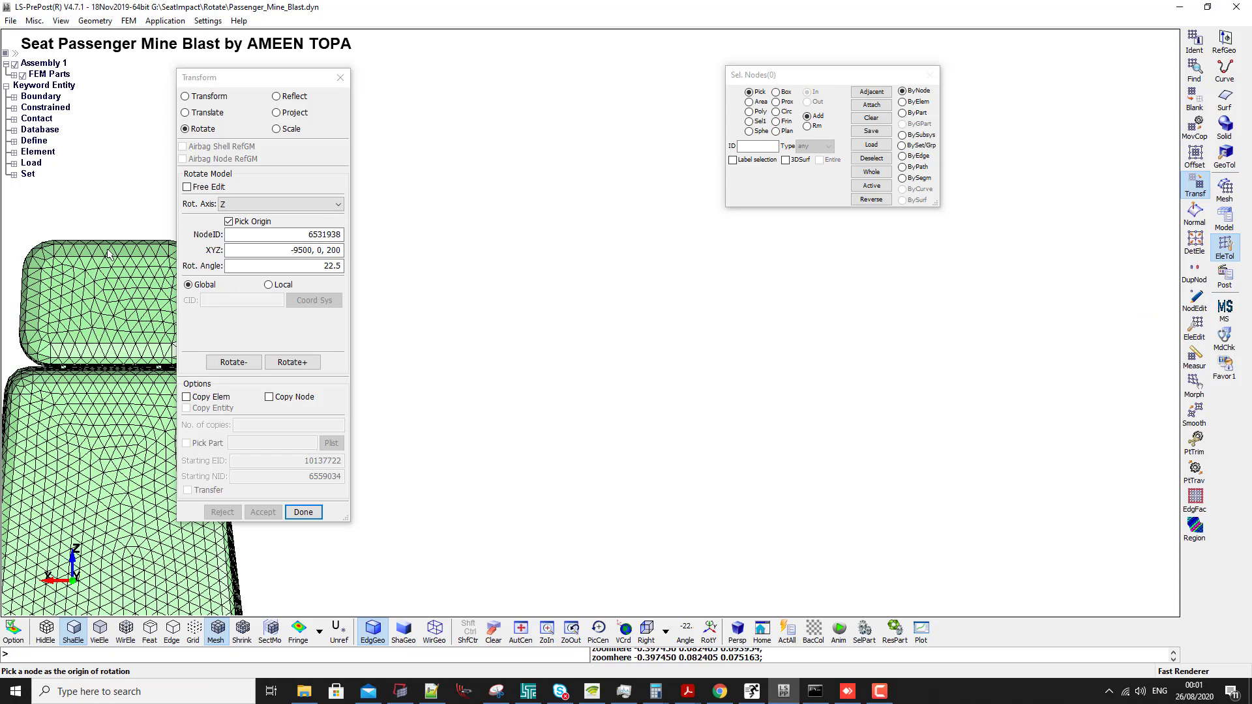
{"action": "left_click", "coordinate": [122, 234]}
{"action": "left_click", "coordinate": [324, 265]}
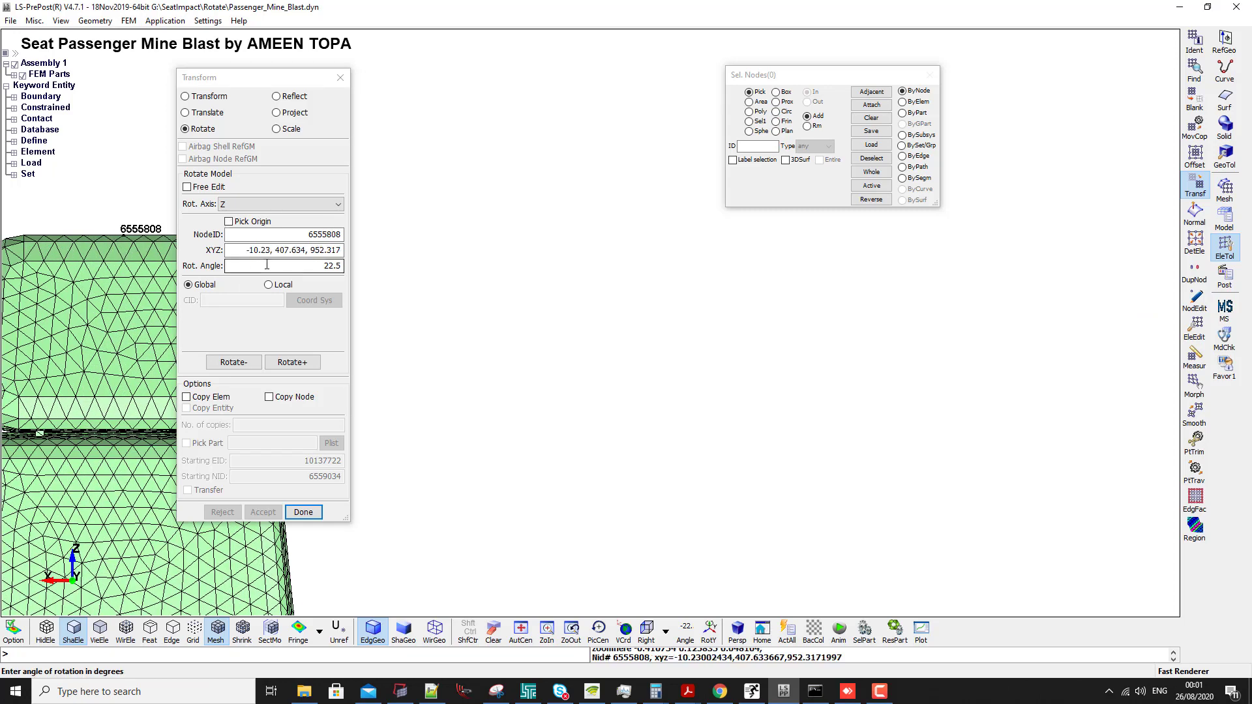
{"action": "left_click_drag", "start_coordinate": [346, 280], "coordinate": [364, 283]}
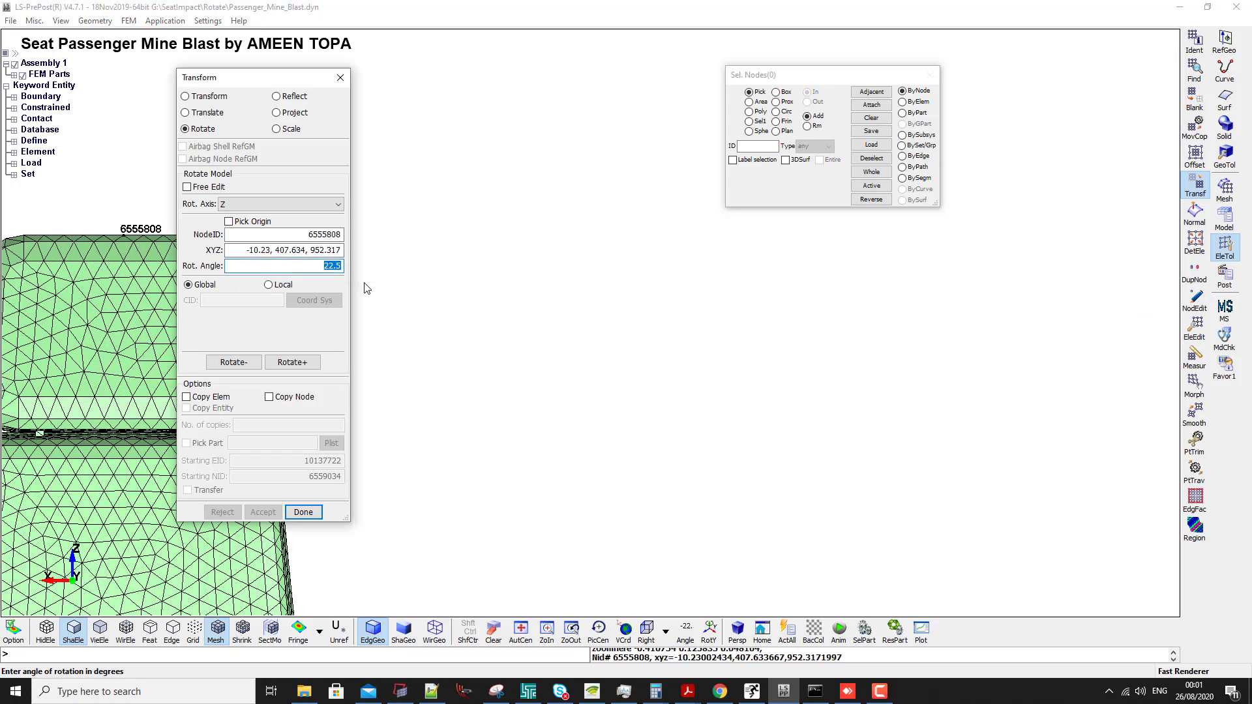
- Select the imported seat by part, rotate it in the positive direction, and accept it without updating the part inertia
{"action": "scroll", "coordinate": [456, 412], "scroll_direction": "down", "scroll_amount": 3}
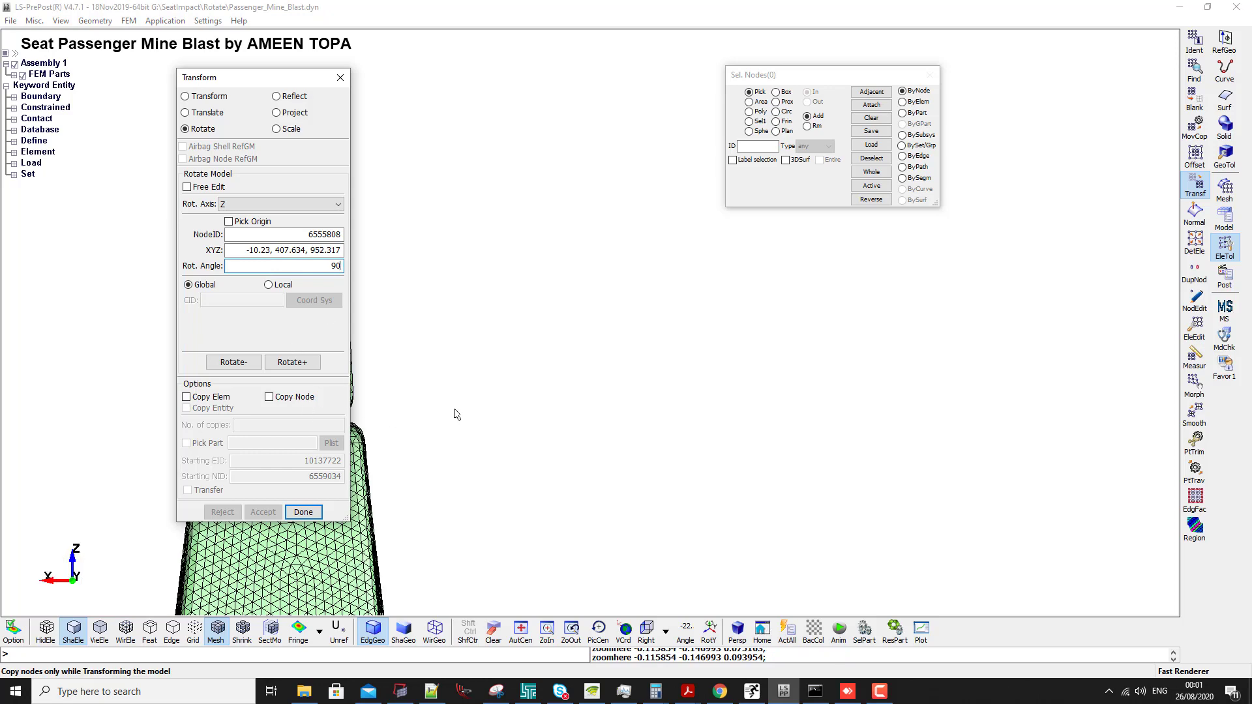
{"action": "left_click_drag", "start_coordinate": [257, 82], "coordinate": [444, 90]}
{"action": "scroll", "coordinate": [259, 270], "scroll_direction": "down", "scroll_amount": 2}
{"action": "right_click_drag", "start_coordinate": [259, 270], "coordinate": [205, 179], "text": "shift"}
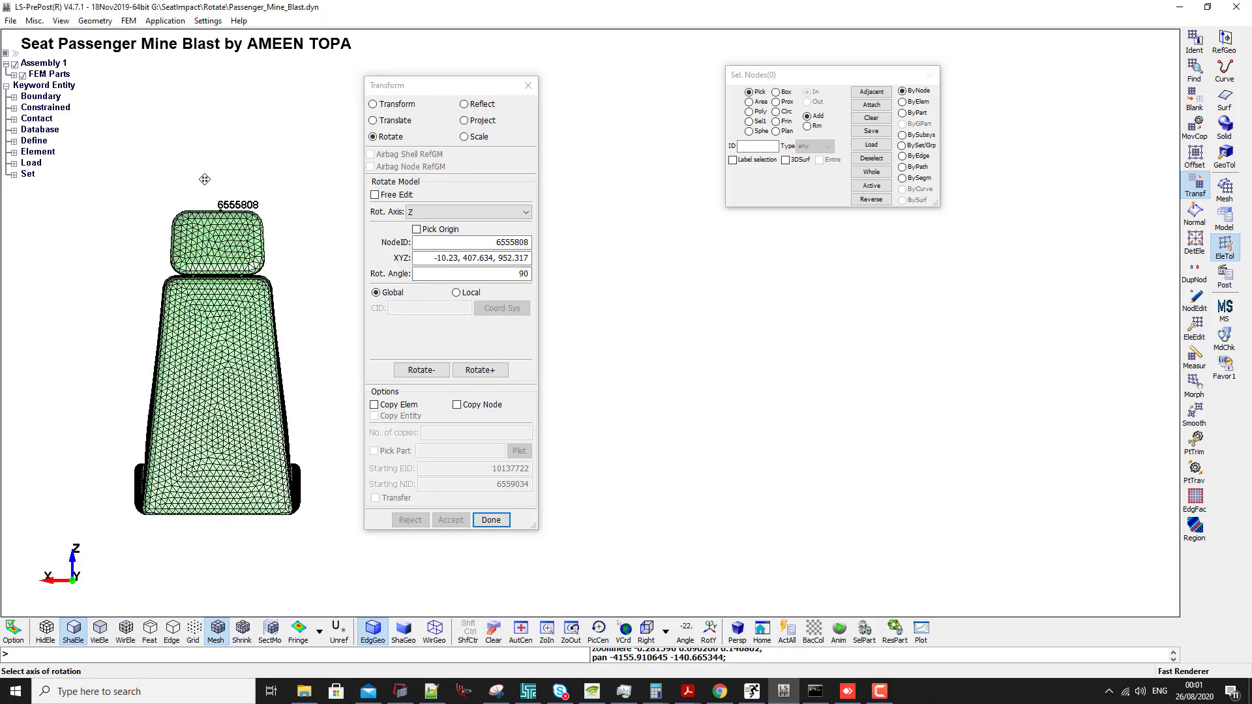
{"action": "left_click", "coordinate": [902, 112]}
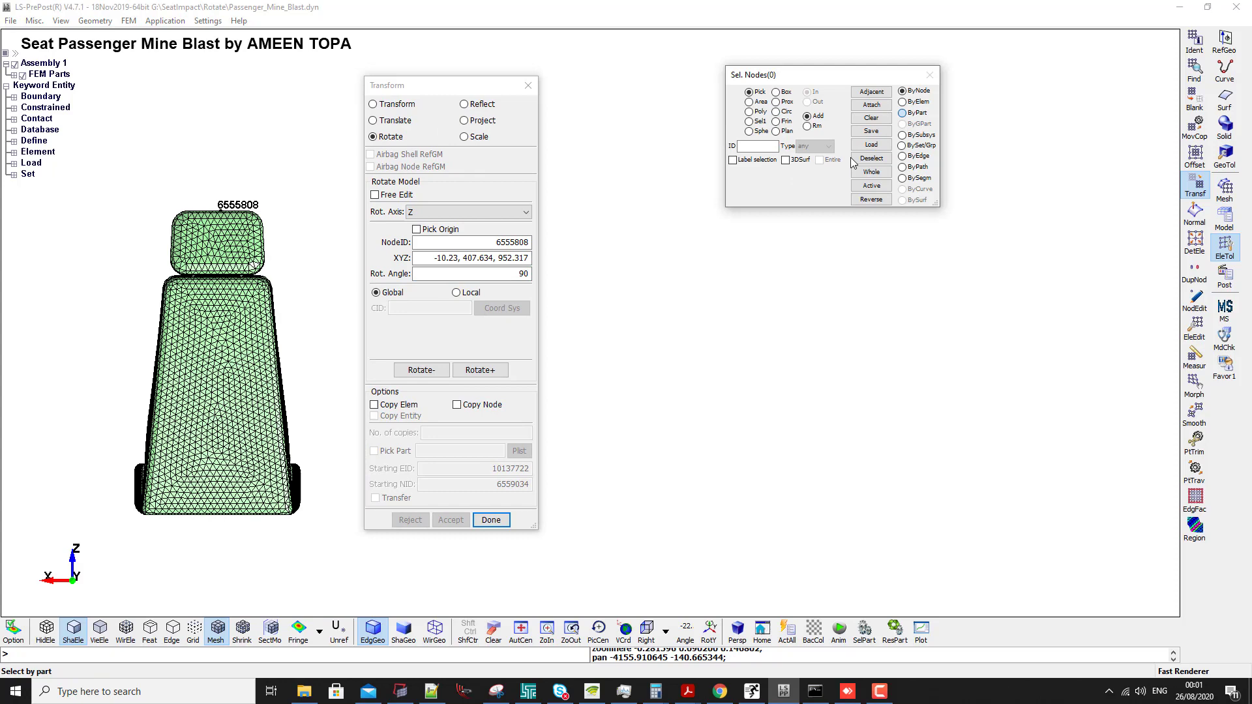
{"action": "left_click", "coordinate": [222, 347]}
{"action": "left_click", "coordinate": [482, 370]}
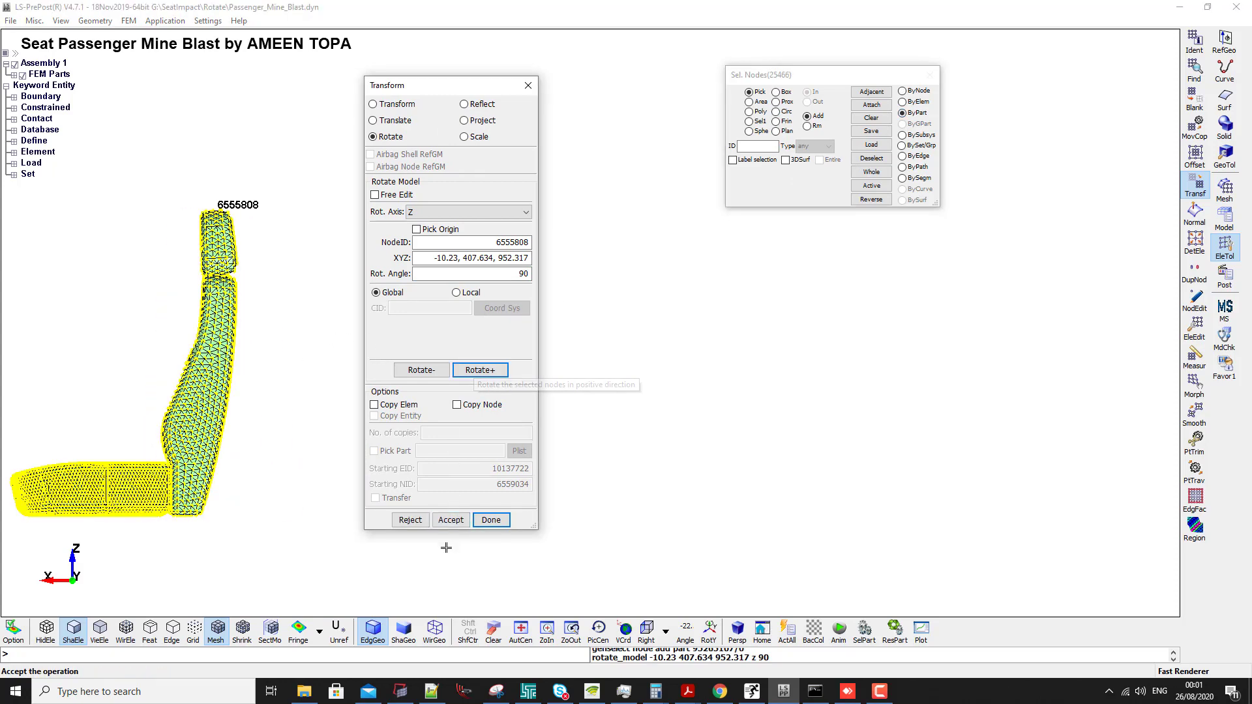
{"action": "left_click", "coordinate": [451, 521]}
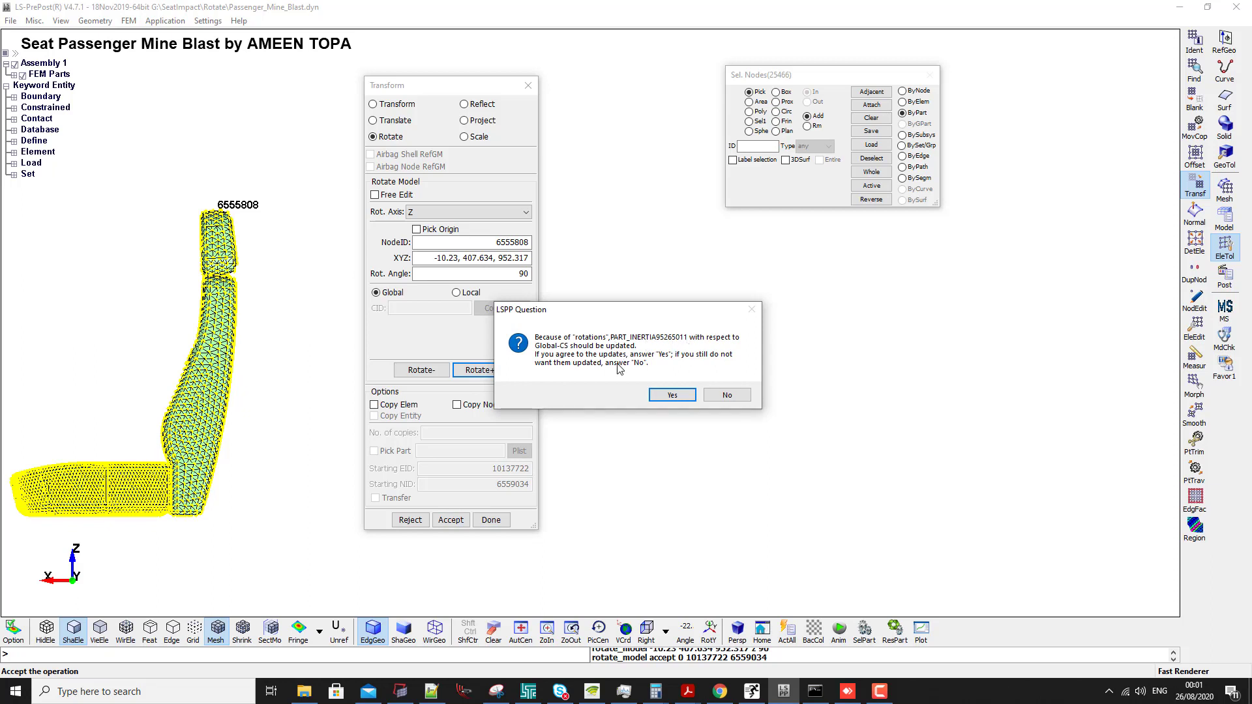
{"action": "left_click", "coordinate": [726, 396]}
- Start a node-to-node distance measurement from a node on the lower rear edge of the occupied seat
{"action": "scroll", "coordinate": [265, 318], "scroll_direction": "down", "scroll_amount": 3}
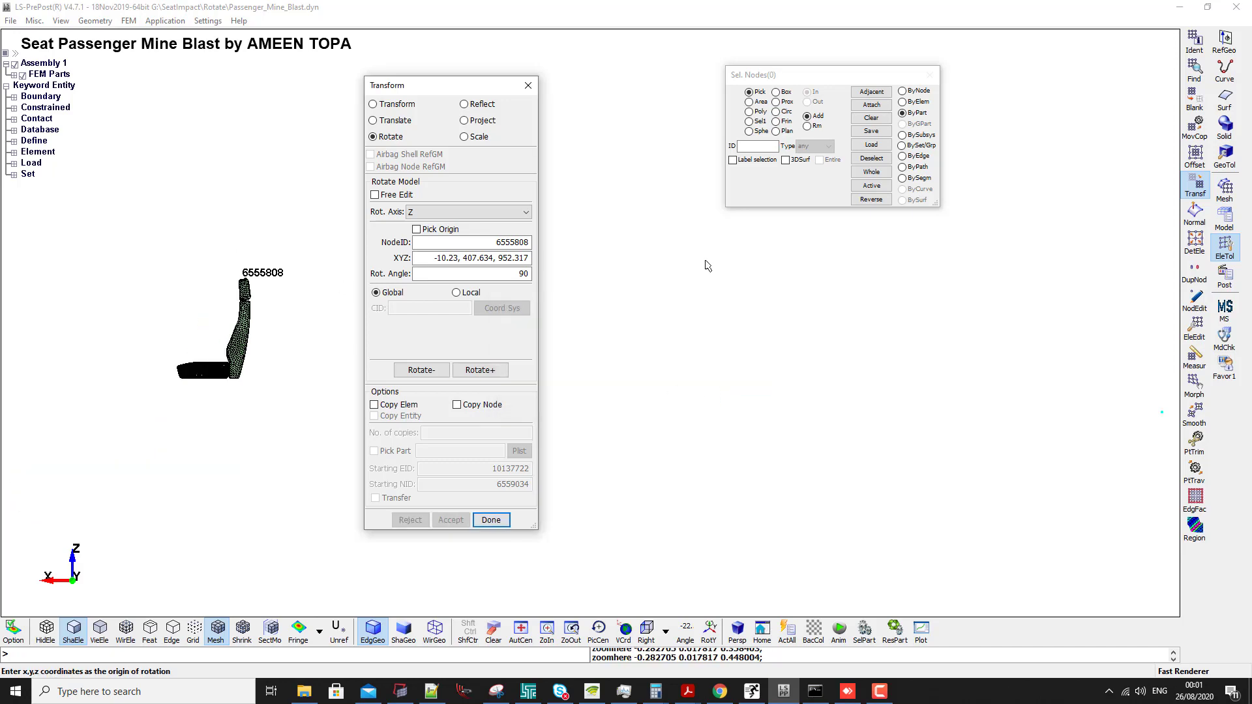
{"action": "scroll", "coordinate": [691, 270], "scroll_direction": "down", "scroll_amount": 3}
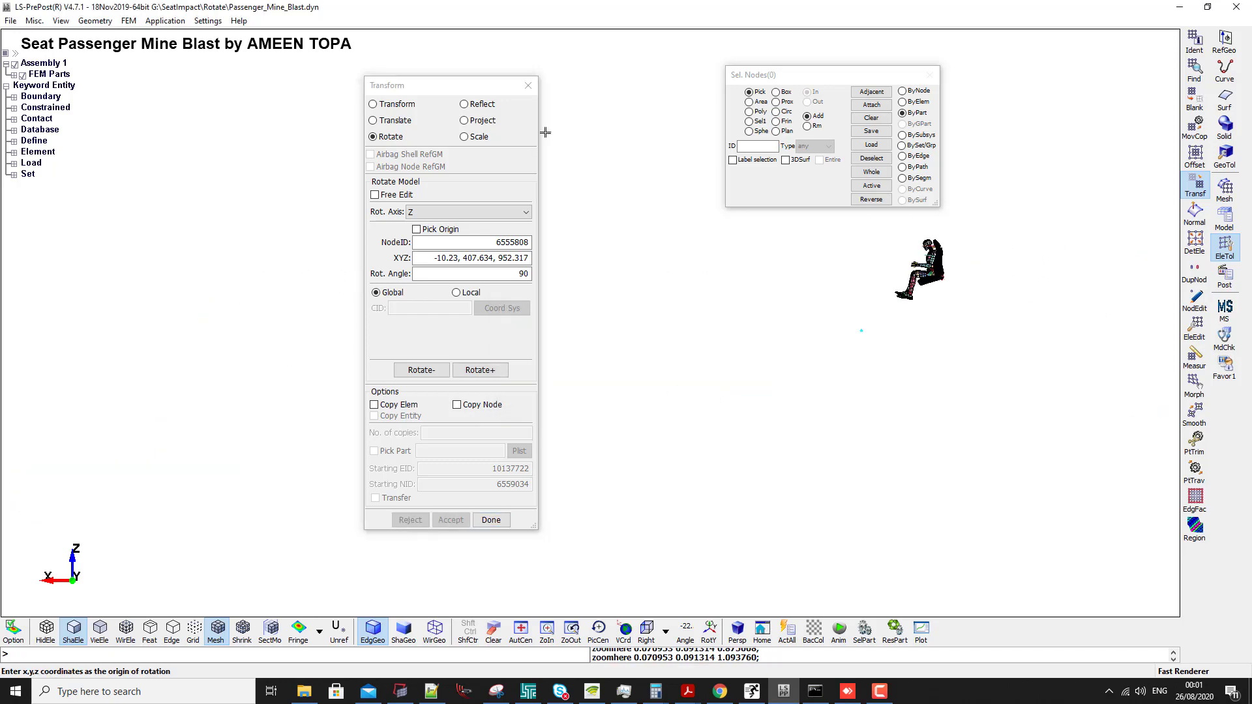
{"action": "left_click_drag", "start_coordinate": [463, 91], "coordinate": [1079, 283]}
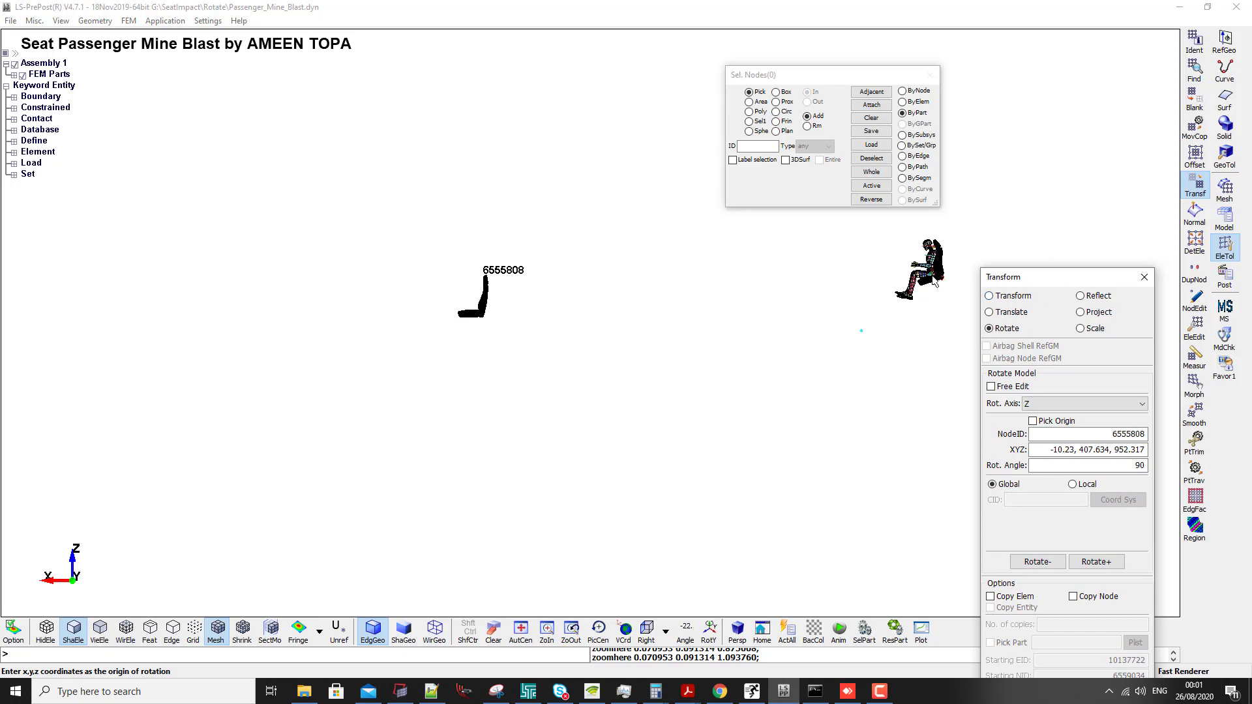
{"action": "left_click", "coordinate": [1195, 355]}
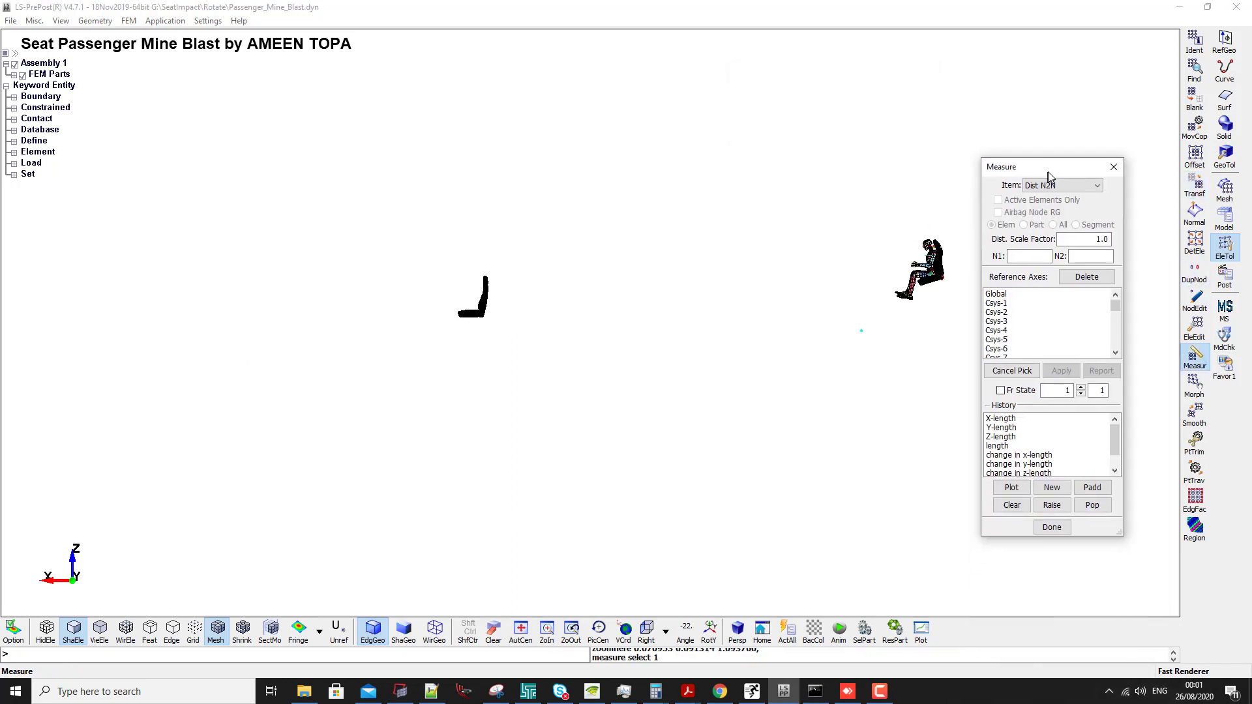
{"action": "scroll", "coordinate": [937, 294], "scroll_direction": "up", "scroll_amount": 10}
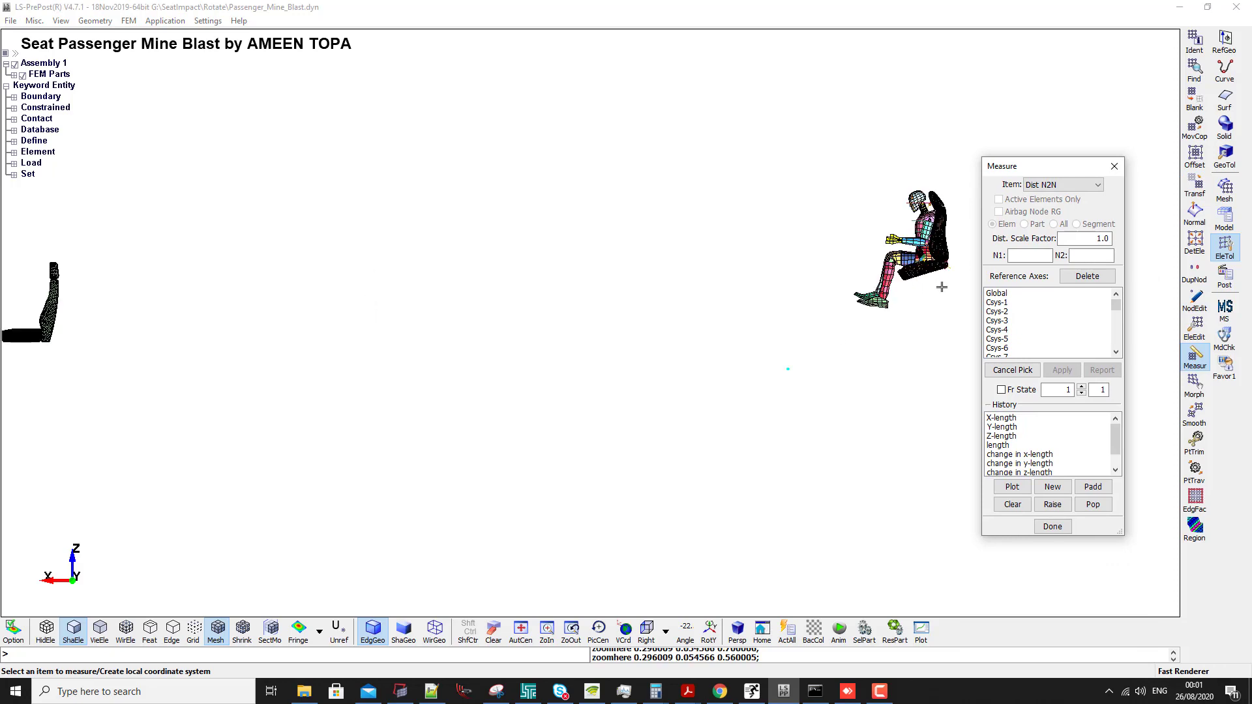
{"action": "scroll", "coordinate": [935, 288], "scroll_direction": "down", "scroll_amount": 10}
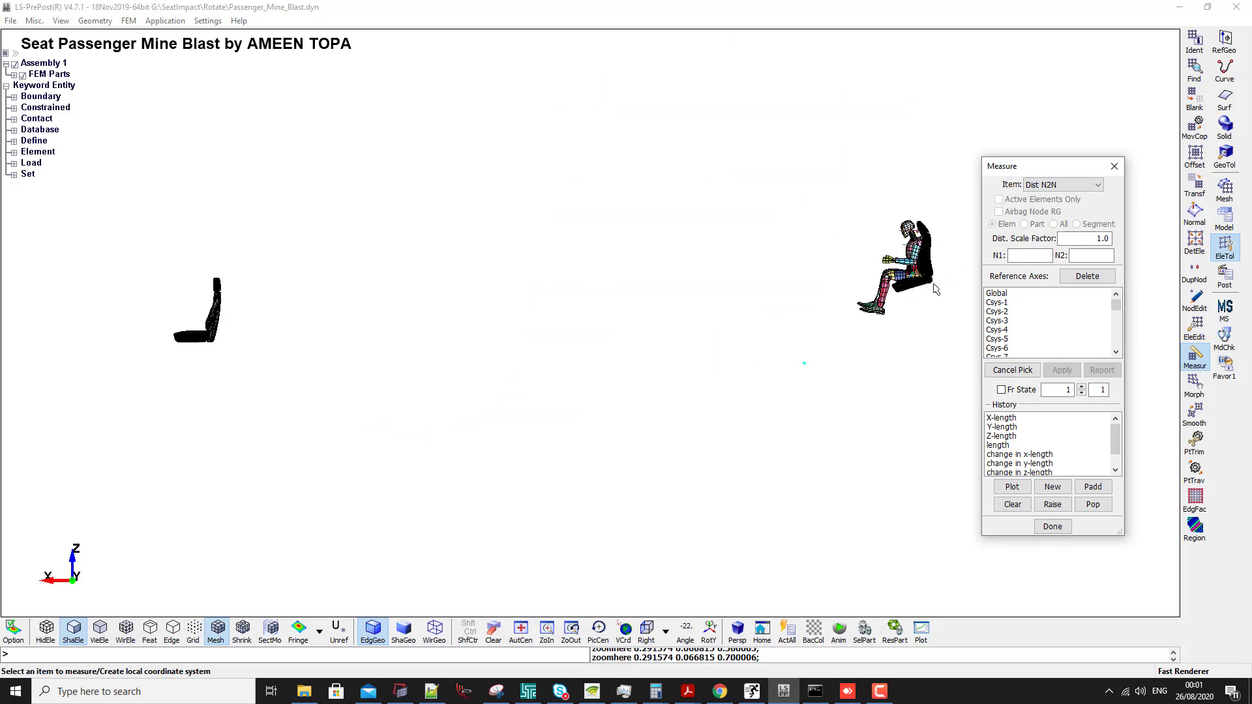
{"action": "left_click_drag", "start_coordinate": [934, 288], "coordinate": [432, 347], "text": "shift"}
{"action": "scroll", "coordinate": [774, 322], "scroll_direction": "up", "scroll_amount": 15}
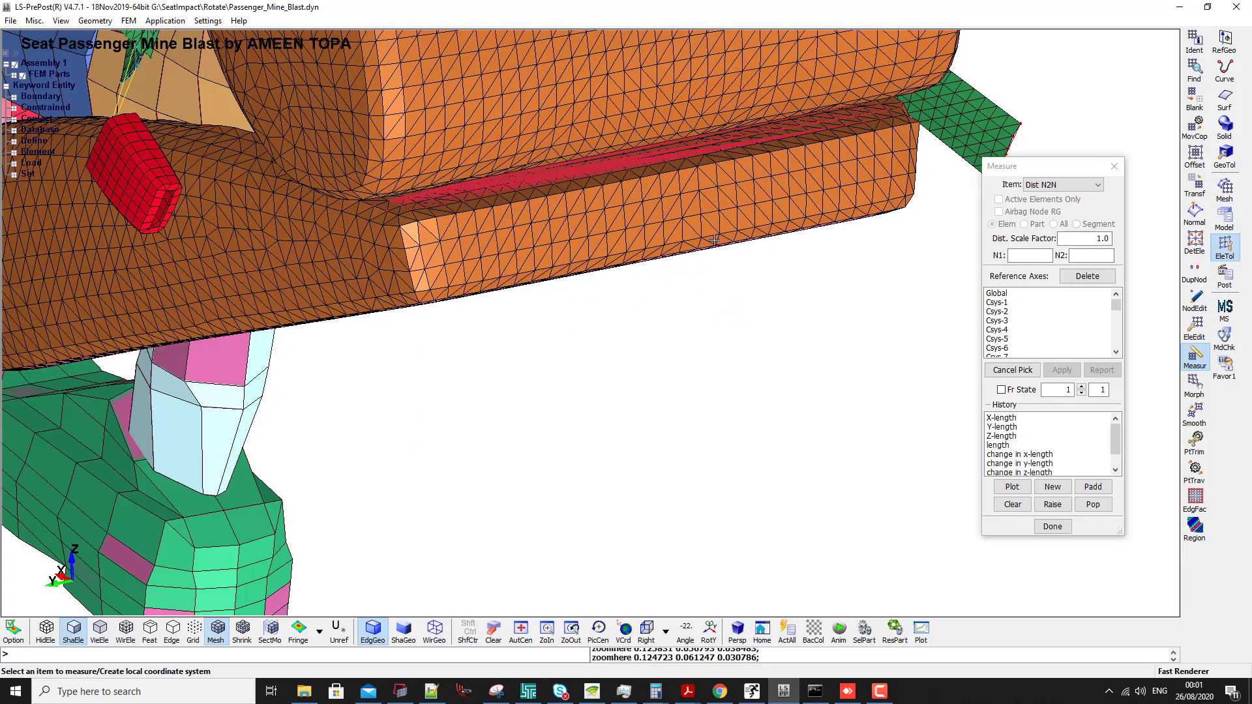
{"action": "scroll", "coordinate": [715, 240], "scroll_direction": "down", "scroll_amount": 10}
{"action": "left_click_drag", "start_coordinate": [715, 240], "coordinate": [298, 340], "text": "shift"}
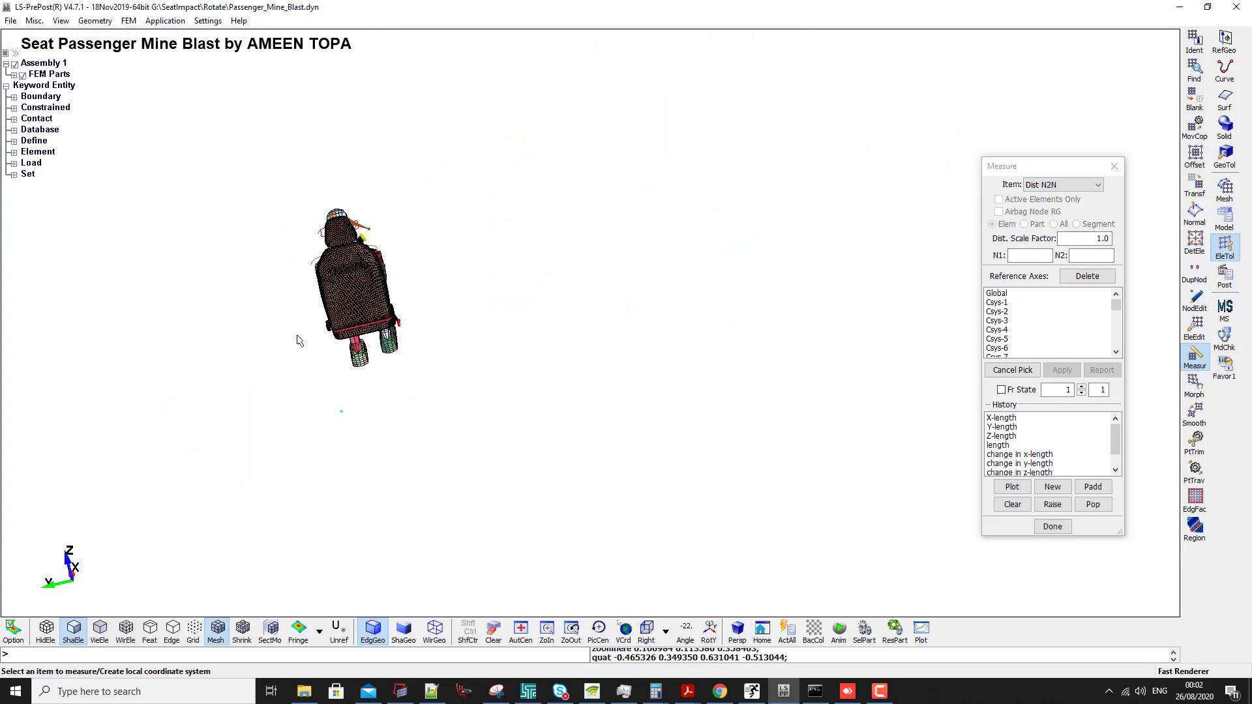
{"action": "scroll", "coordinate": [523, 335], "scroll_direction": "up", "scroll_amount": 10}
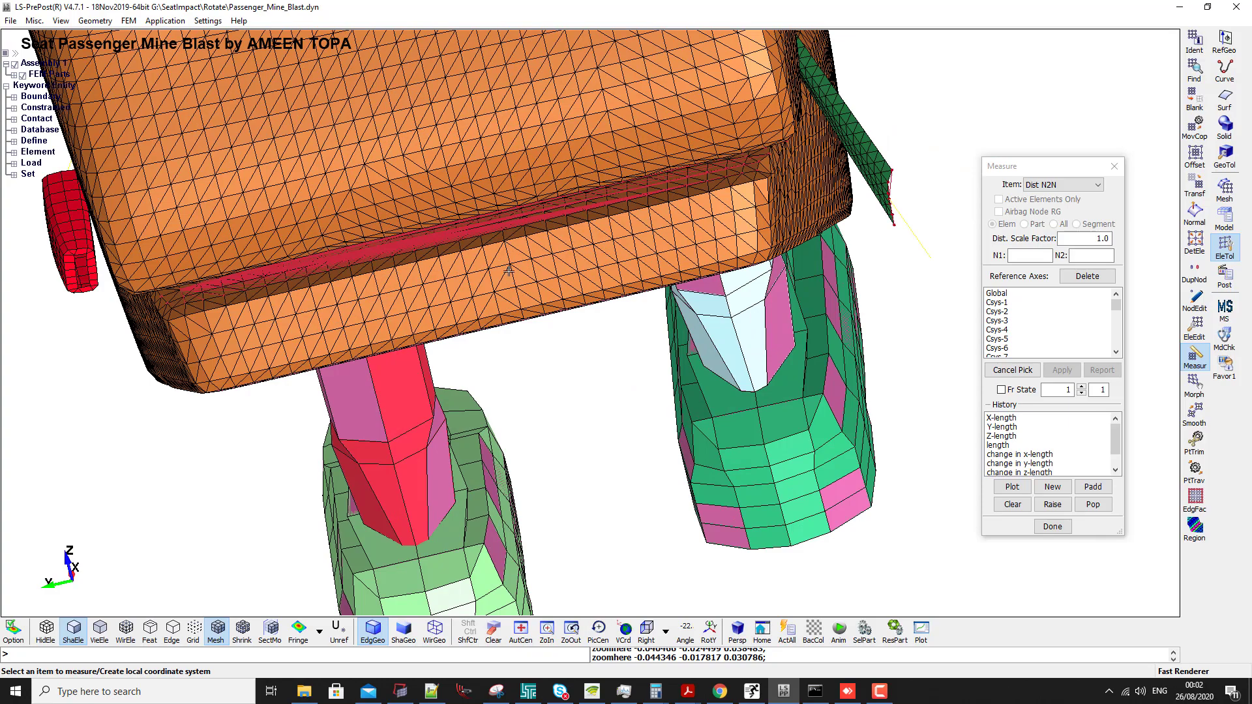
{"action": "left_click", "coordinate": [509, 270]}
- Complete the distance measurement at a node near the bottom edge of the imported seat's backrest
{"action": "scroll", "coordinate": [515, 274], "scroll_direction": "down", "scroll_amount": 10}
{"action": "left_click_drag", "start_coordinate": [439, 145], "coordinate": [497, 191], "text": "shift"}
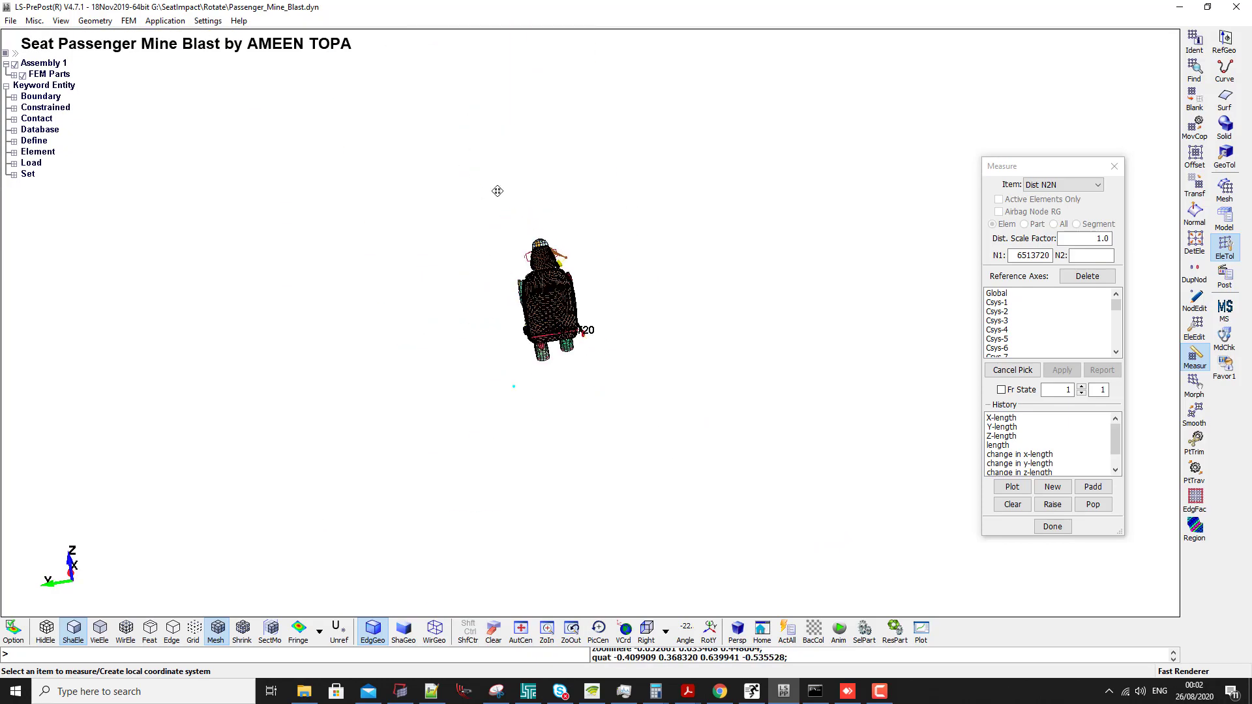
{"action": "scroll", "coordinate": [546, 322], "scroll_direction": "up", "scroll_amount": 6}
{"action": "scroll", "coordinate": [559, 399], "scroll_direction": "up", "scroll_amount": 8}
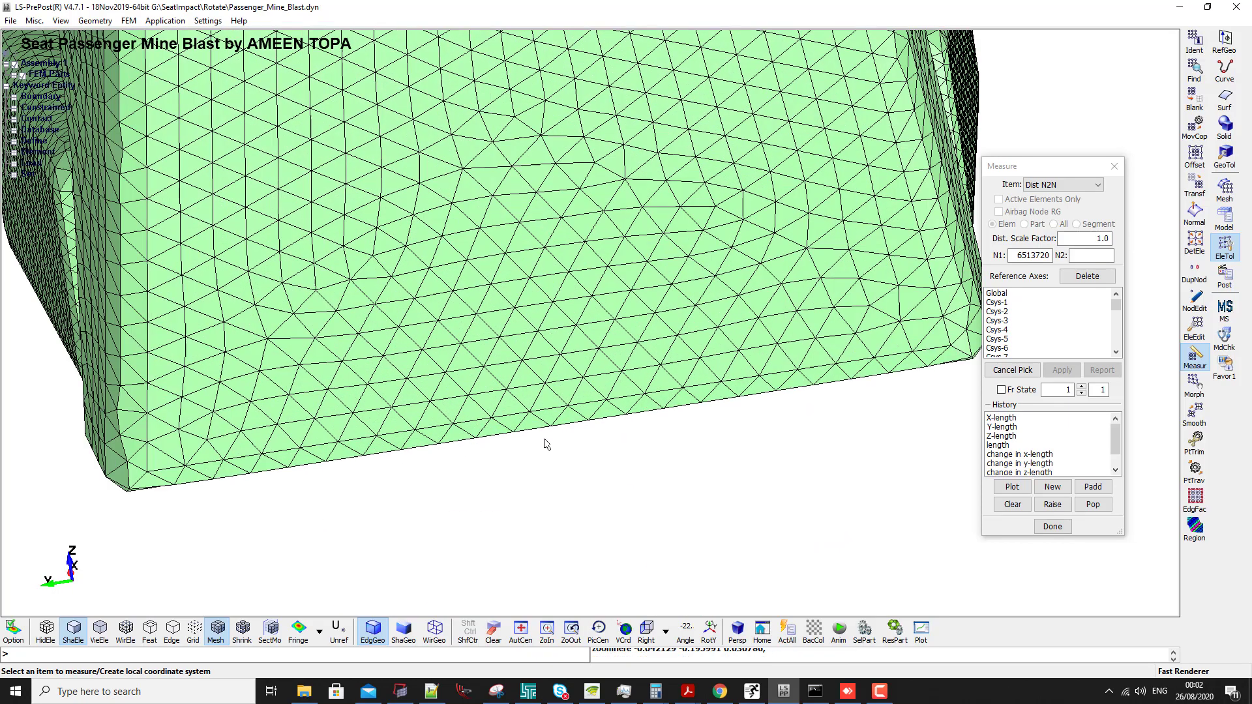
{"action": "scroll", "coordinate": [573, 428], "scroll_direction": "down", "scroll_amount": 3}
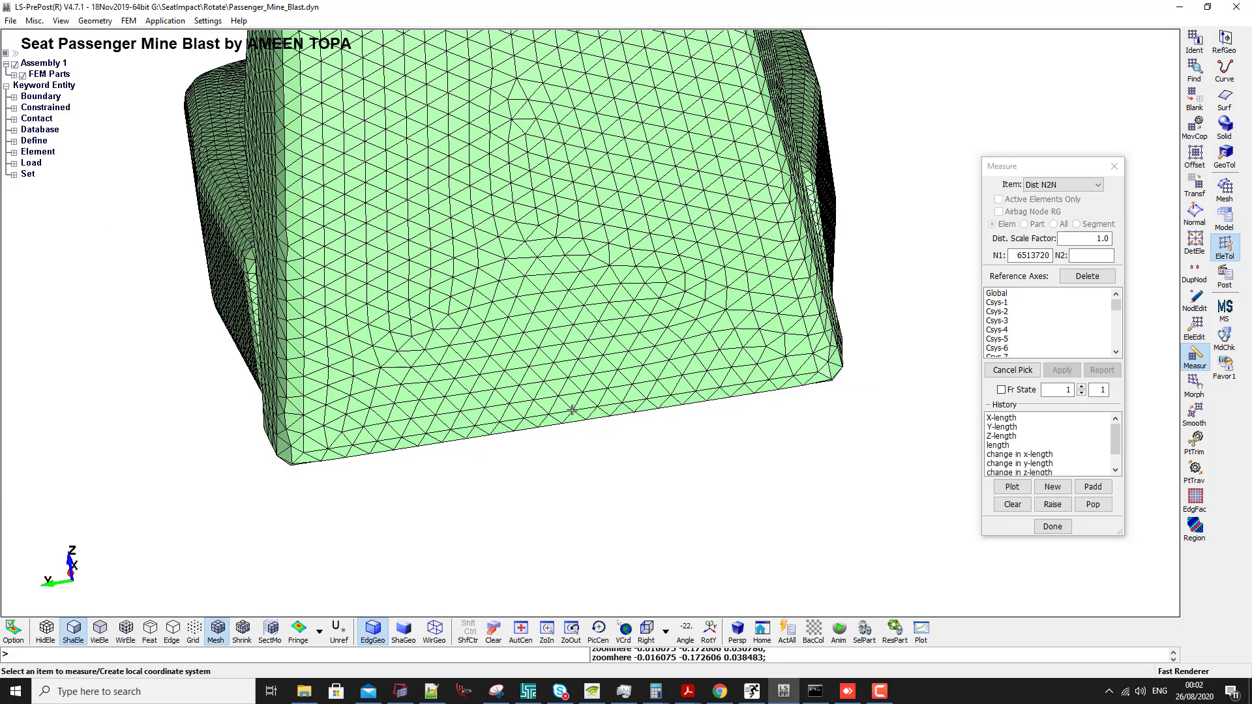
{"action": "left_click", "coordinate": [572, 413]}
- Copy the dy, dz and dist values of the measurement result and bring both seats into view
{"action": "left_click_drag", "start_coordinate": [810, 657], "coordinate": [673, 664]}
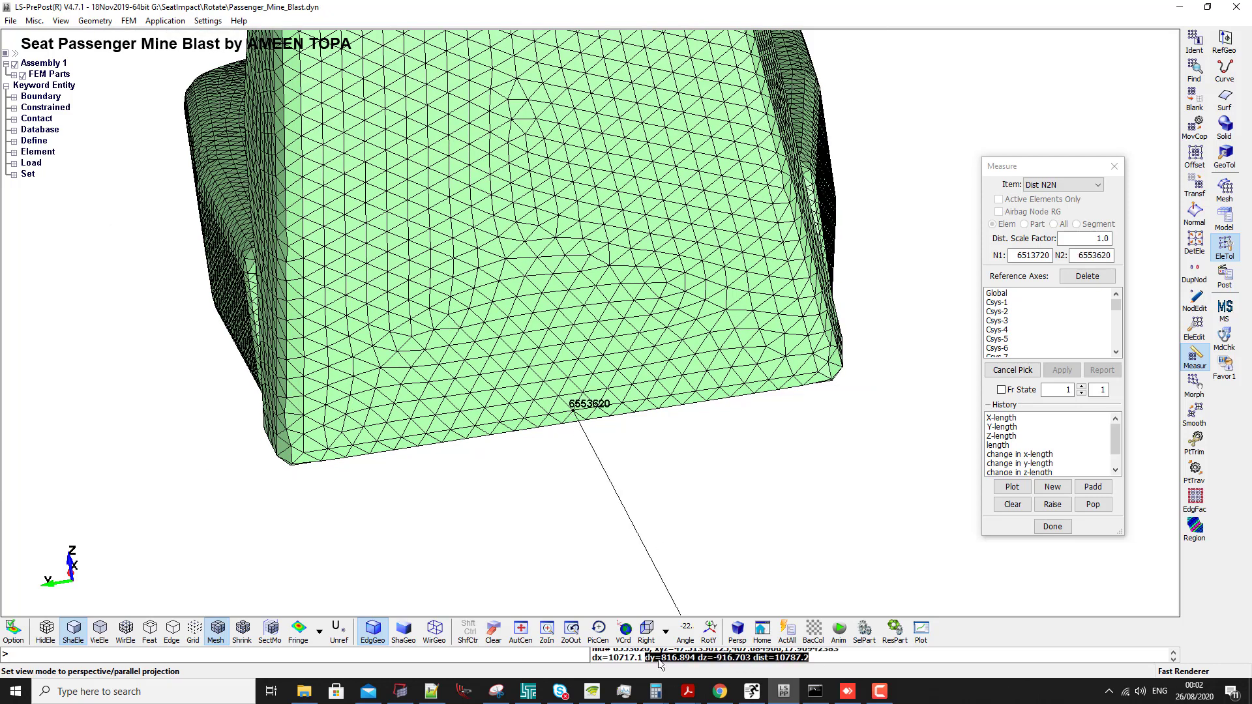
{"action": "right_click", "coordinate": [660, 664]}
{"action": "left_click", "coordinate": [685, 606]}
{"action": "scroll", "coordinate": [598, 499], "scroll_direction": "down", "scroll_amount": 5}
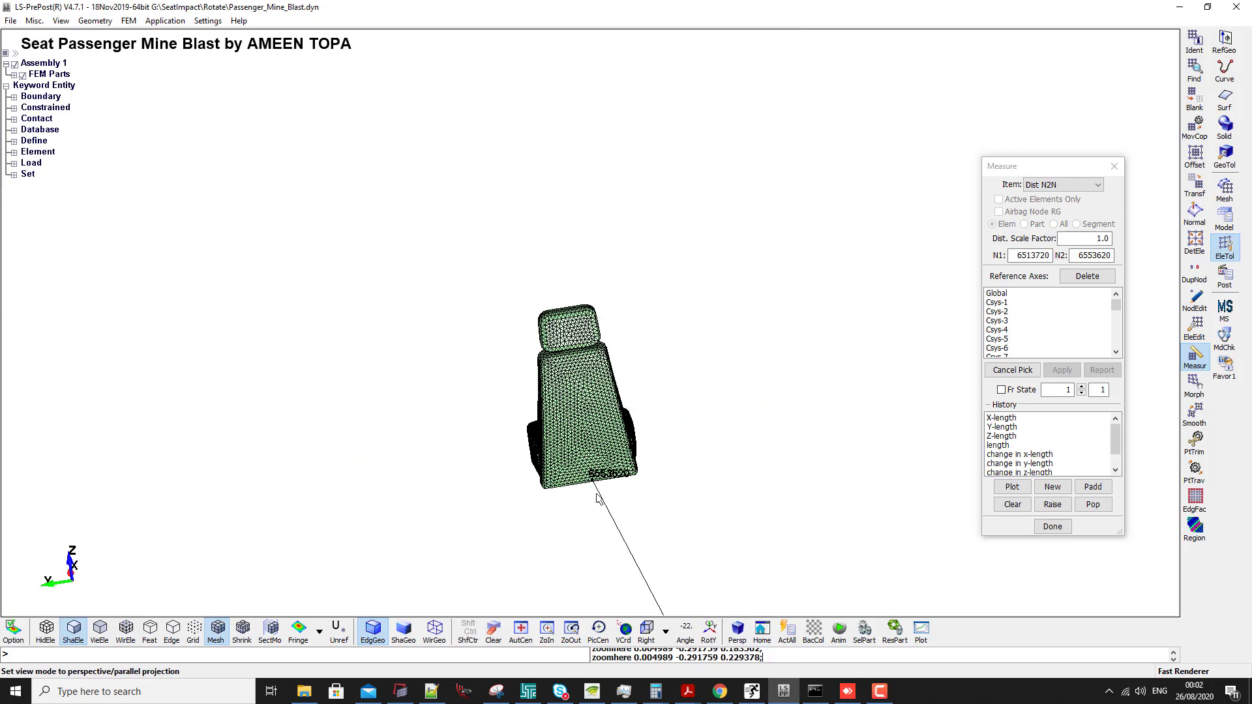
{"action": "scroll", "coordinate": [599, 499], "scroll_direction": "down", "scroll_amount": 5}
{"action": "left_click_drag", "start_coordinate": [648, 383], "coordinate": [743, 405]}
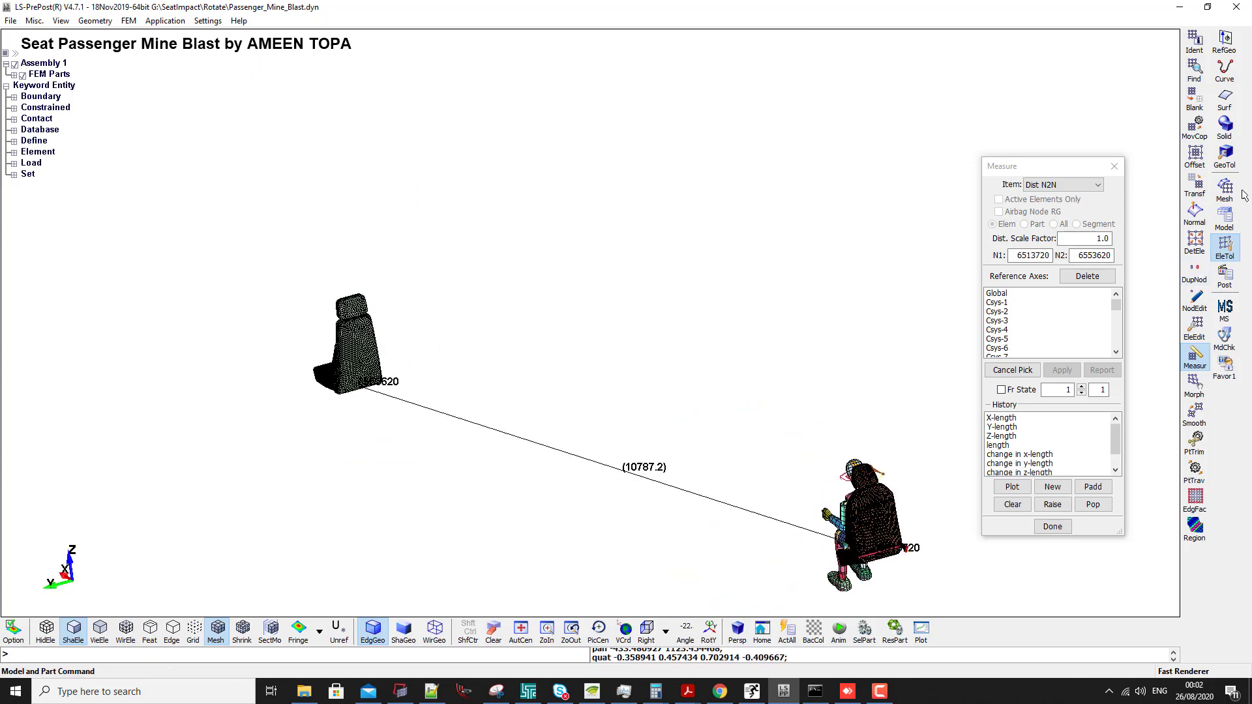
- Set up a translation in the XYZ direction and paste the copied measurement as the distance, trimmed to dy=816.894 dz=-916.703
{"action": "left_click", "coordinate": [1195, 187]}
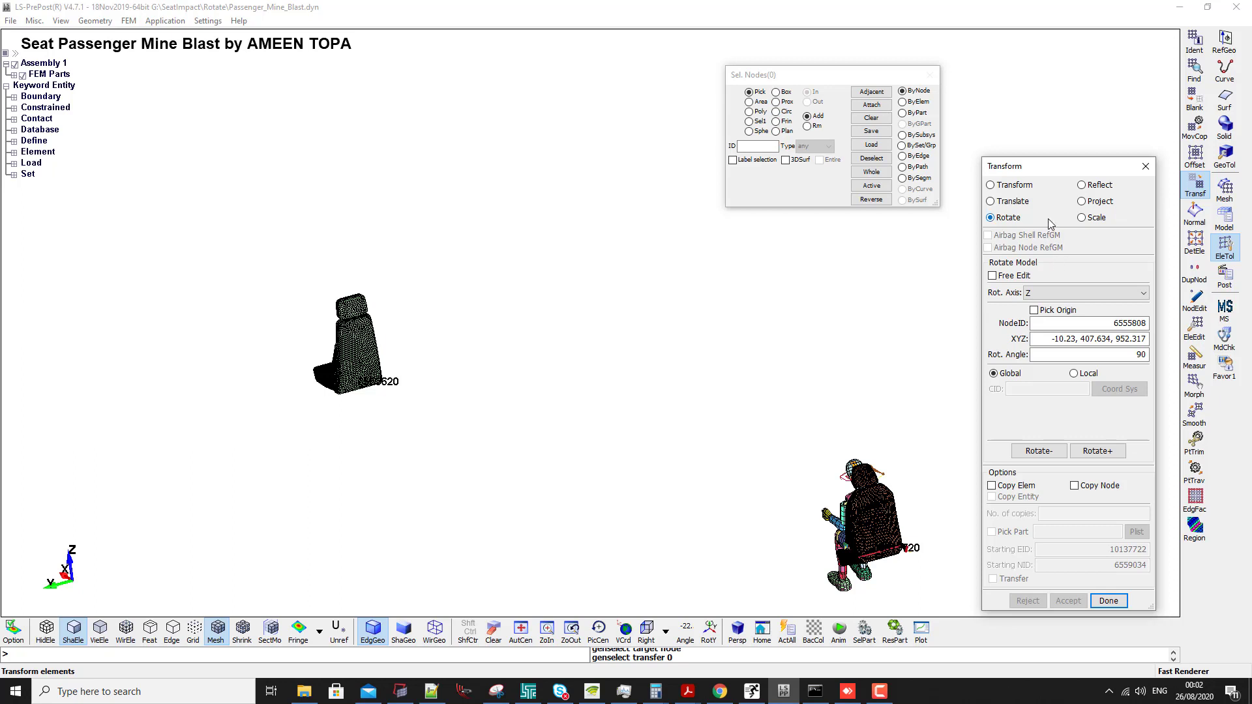
{"action": "left_click", "coordinate": [1021, 202]}
{"action": "left_click", "coordinate": [1037, 292]}
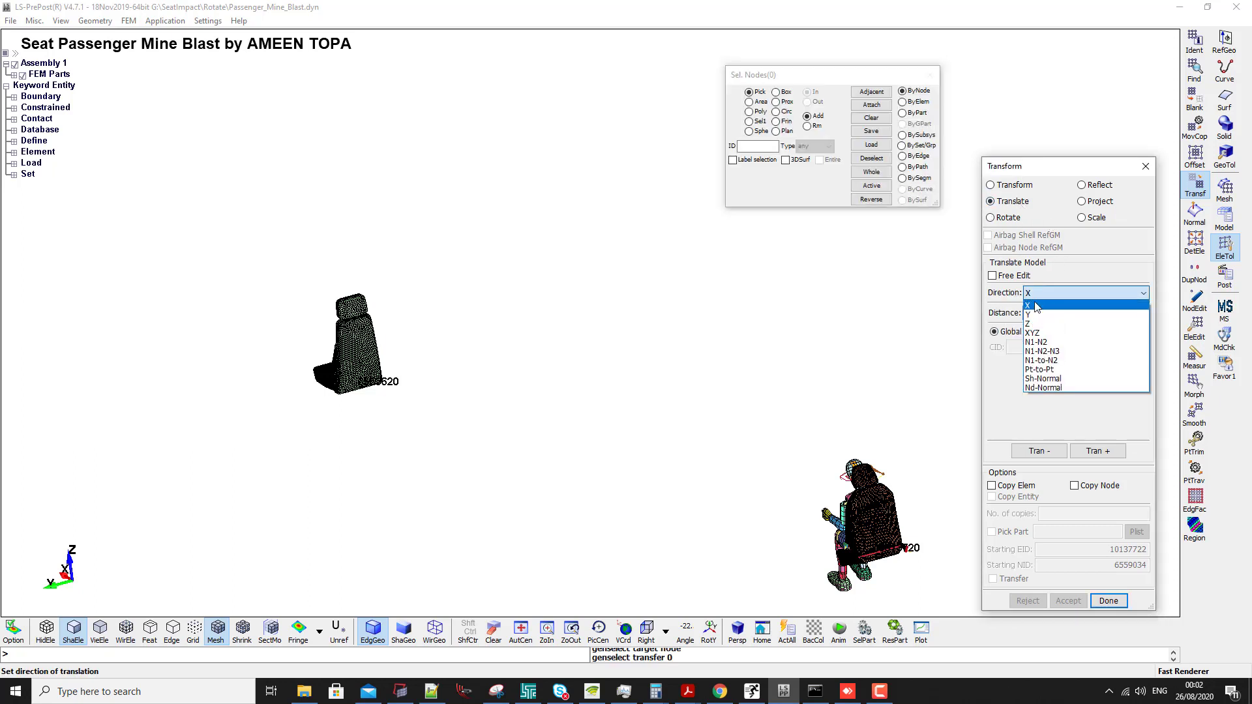
{"action": "left_click", "coordinate": [1034, 333]}
{"action": "left_click", "coordinate": [1101, 313]}
{"action": "key", "text": "ctrl+v"}
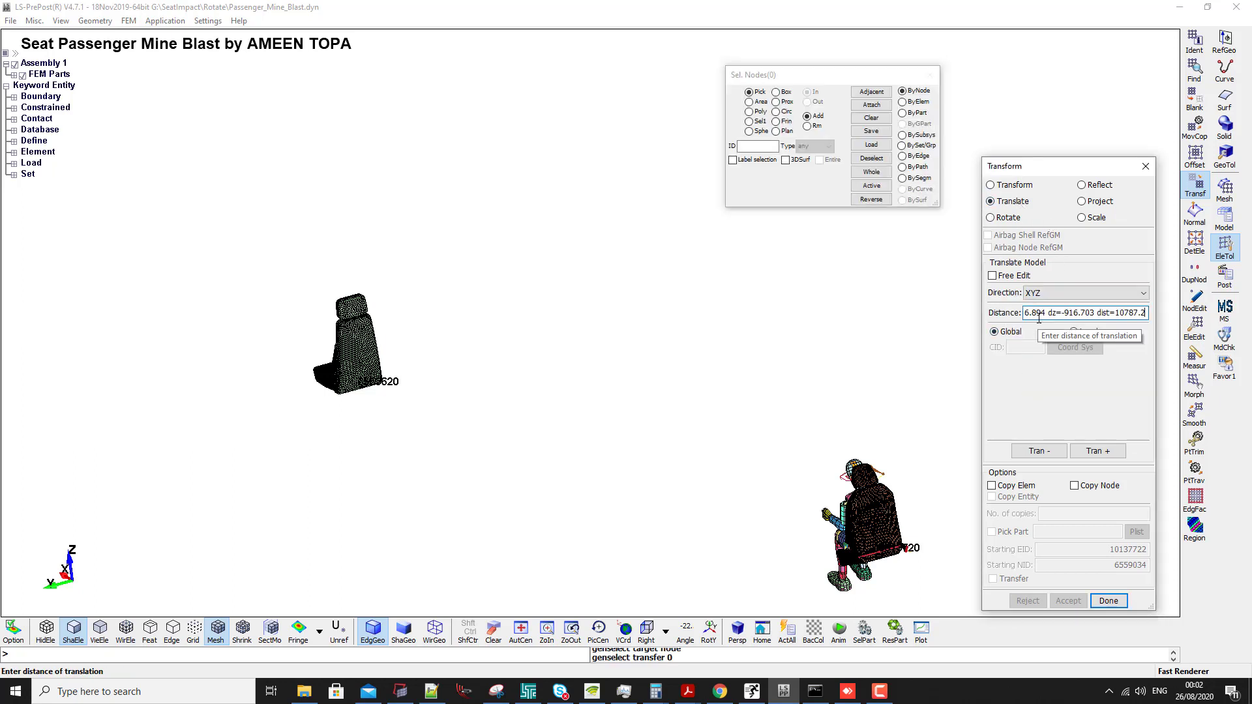
{"action": "double_click", "coordinate": [1099, 313]}
{"action": "key", "text": "BackSpace"}
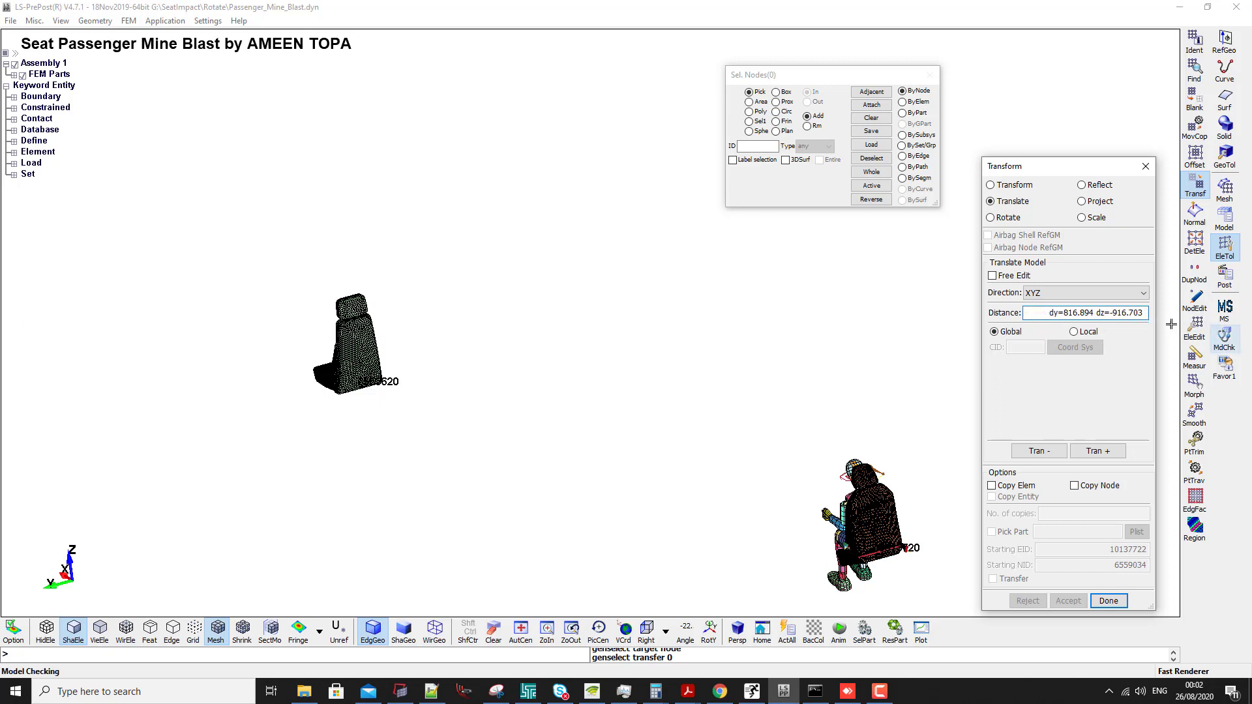
- Find the node distance measurement in the message log and copy its values from dx through dz
{"action": "left_click", "coordinate": [737, 650]}
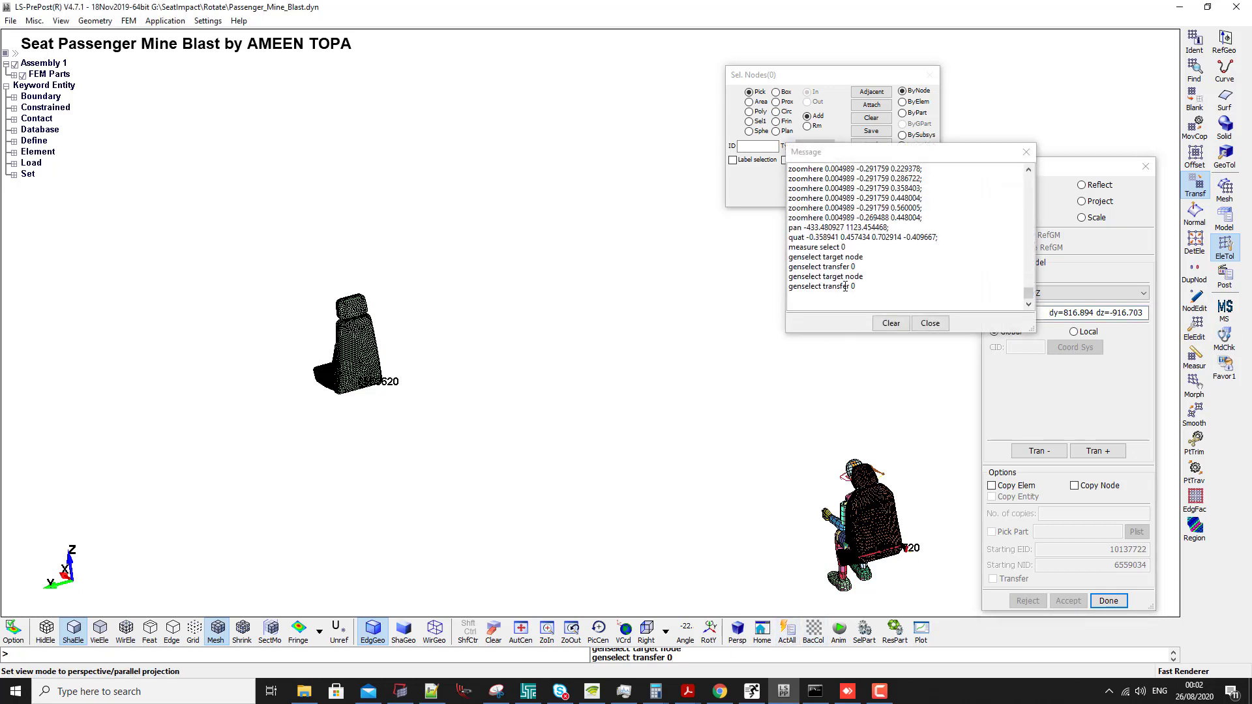
{"action": "scroll", "coordinate": [851, 267], "scroll_direction": "up", "scroll_amount": 8}
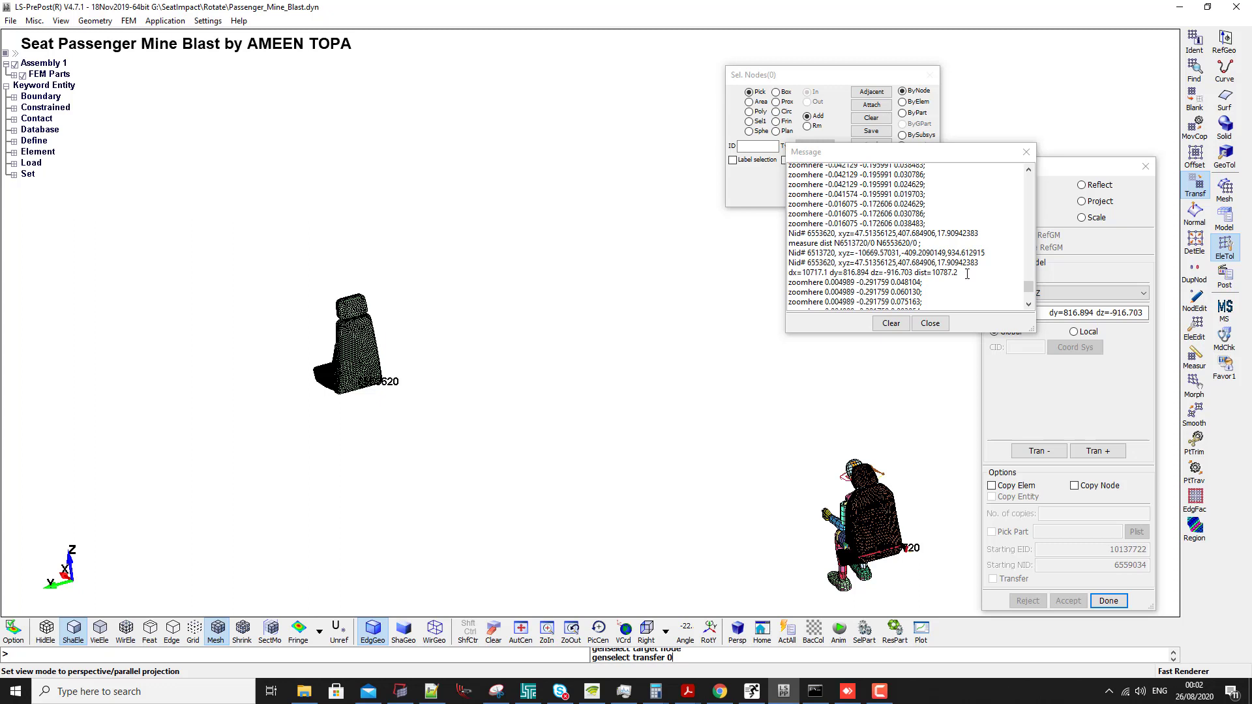
{"action": "left_click", "coordinate": [932, 273]}
{"action": "left_click_drag", "start_coordinate": [802, 273], "coordinate": [918, 275]}
{"action": "key", "text": "ctrl+c"}
- Replace the XYZ translation distance with the copied values, edited to the comma-separated form 10717.1 ,816.894,-916.703
{"action": "left_click", "coordinate": [1096, 313]}
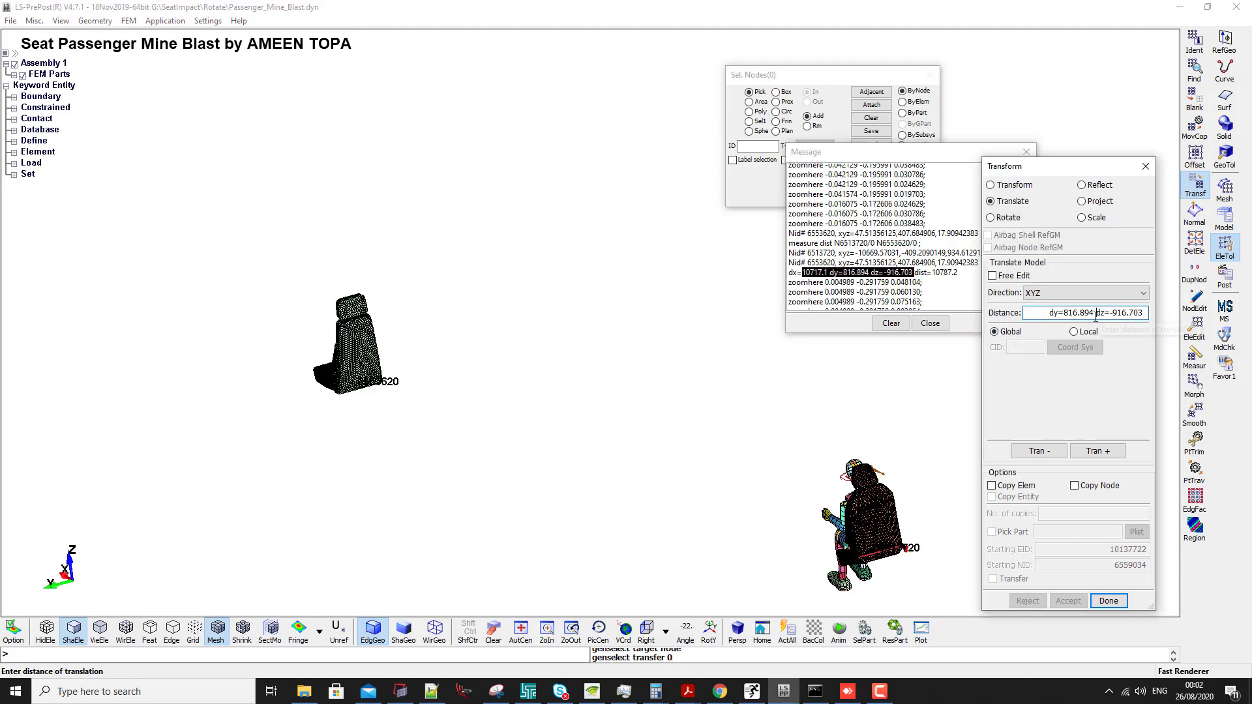
{"action": "key", "text": "ctrl+a"}
{"action": "key", "text": "ctrl+v"}
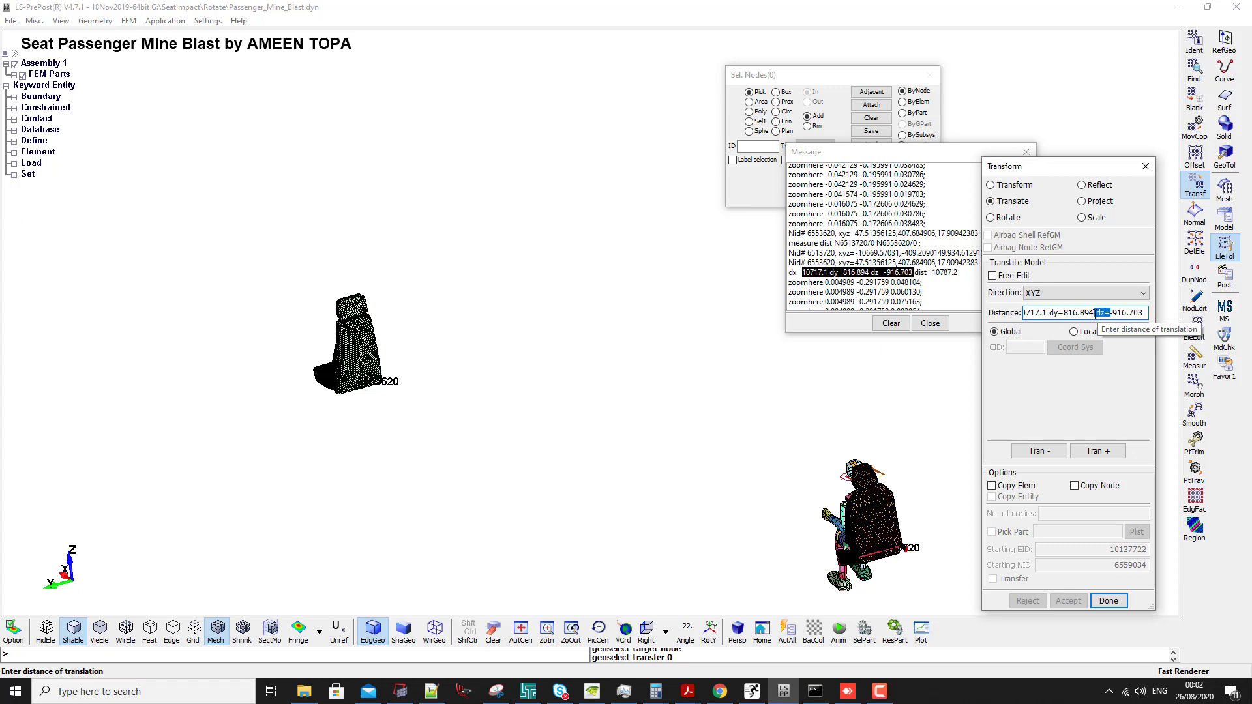
{"action": "type", "text": ","}
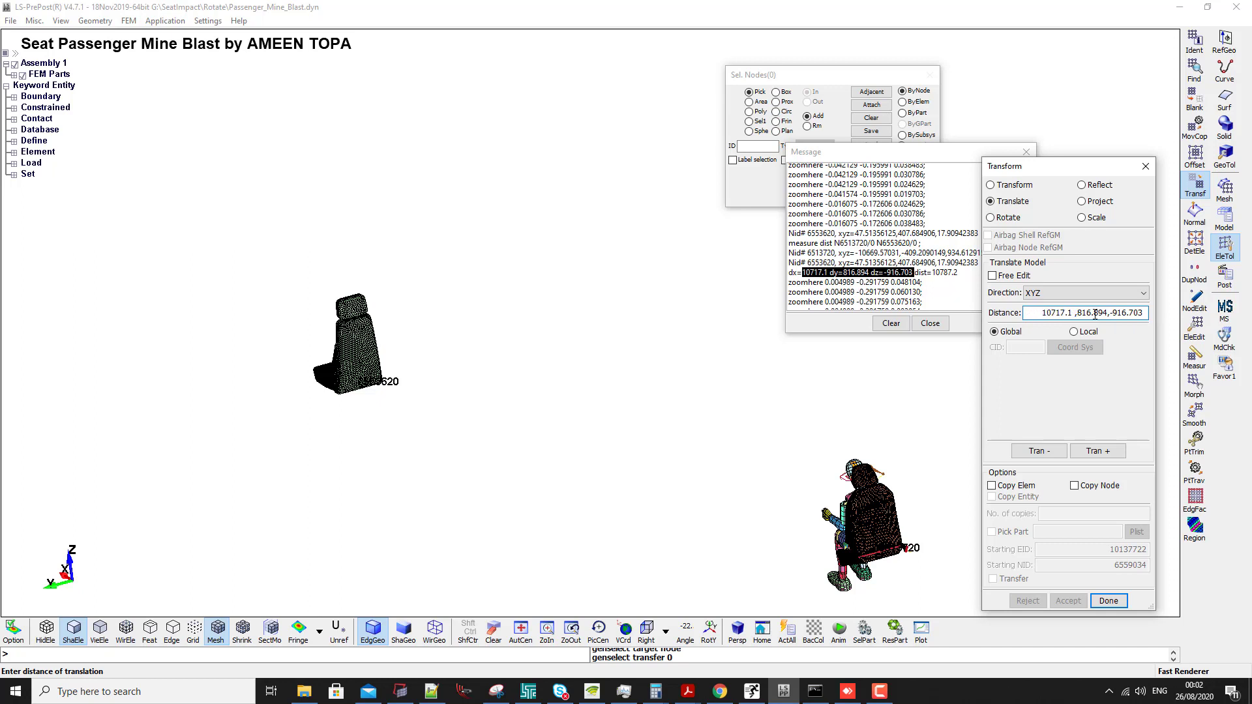
- Select the whole imported seat part, try the positive translation, reject it and translate the seat in the negative direction
{"action": "left_click", "coordinate": [902, 113]}
{"action": "left_click", "coordinate": [370, 350]}
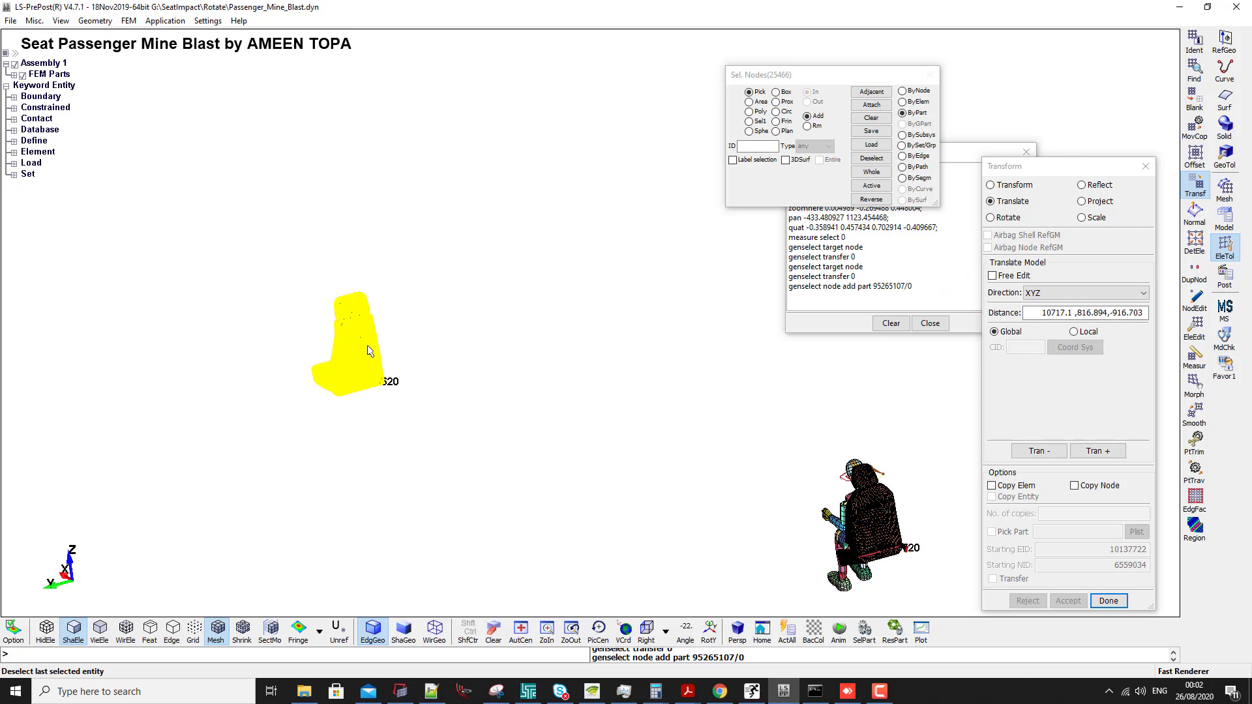
{"action": "left_click", "coordinate": [1094, 456]}
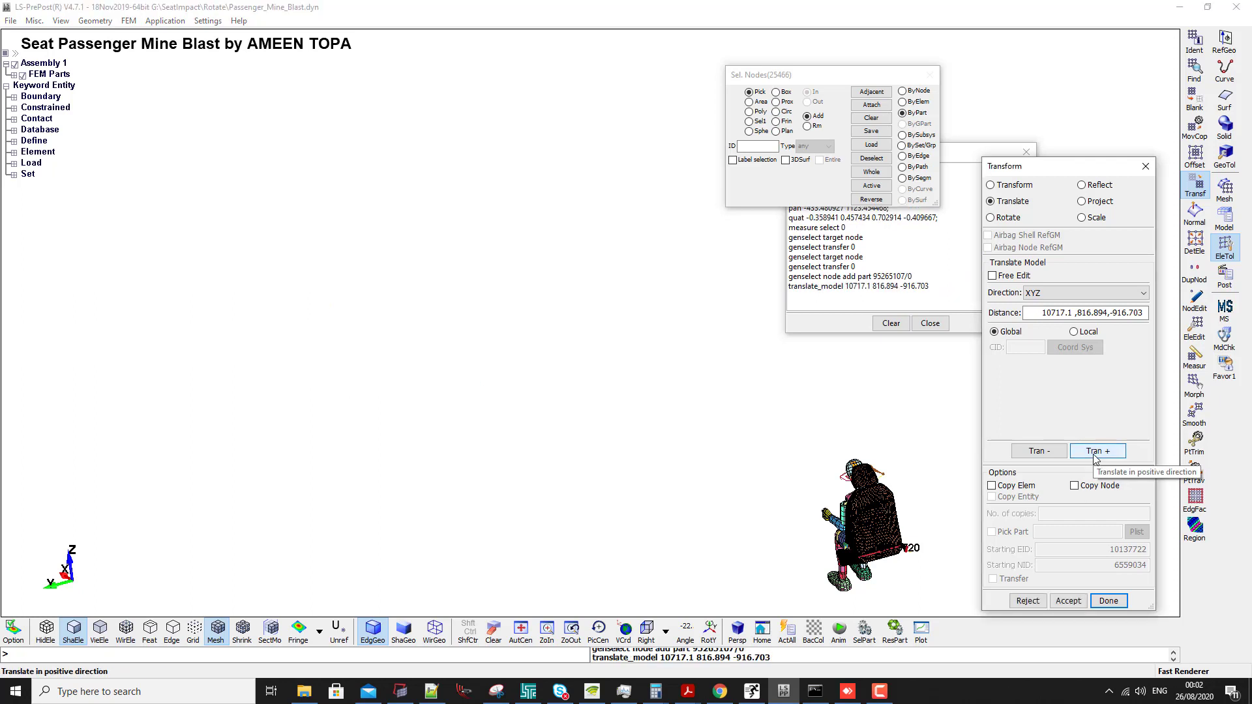
{"action": "left_click", "coordinate": [1028, 600]}
{"action": "left_click", "coordinate": [1039, 450]}
- Check the translated seat against the occupied seat from several angles and accept the translation
{"action": "middle_click_drag", "start_coordinate": [807, 508], "coordinate": [682, 472], "text": "shift"}
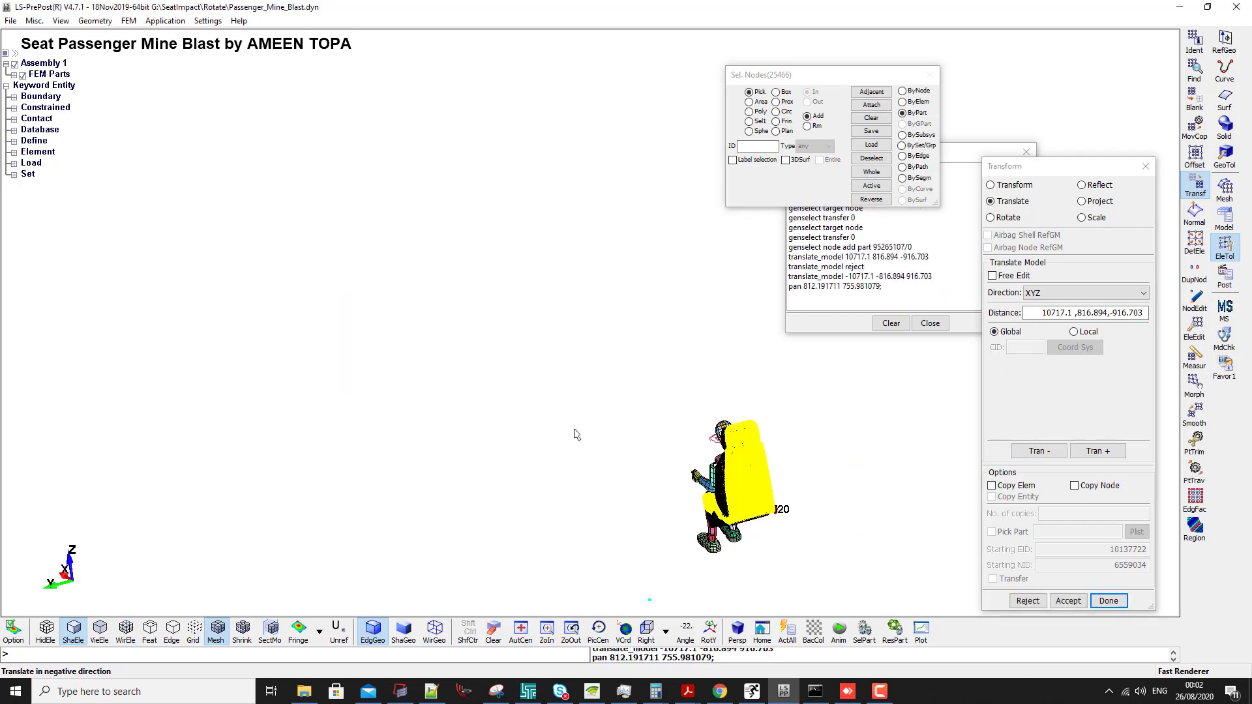
{"action": "scroll", "coordinate": [682, 472], "scroll_direction": "down", "scroll_amount": 2}
{"action": "left_click_drag", "start_coordinate": [683, 472], "coordinate": [805, 368], "text": "shift"}
{"action": "right_click_drag", "start_coordinate": [786, 391], "coordinate": [447, 245], "text": "shift"}
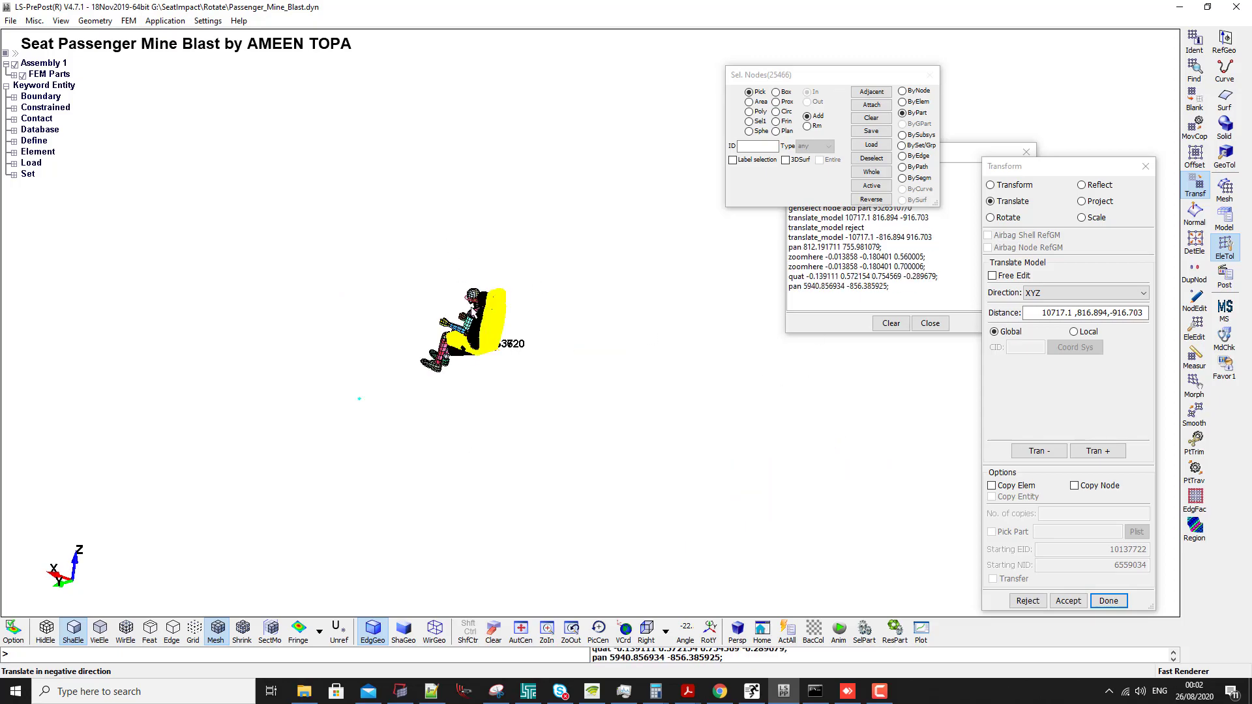
{"action": "left_click", "coordinate": [521, 632]}
{"action": "right_click_drag", "start_coordinate": [658, 325], "coordinate": [460, 367], "text": "shift"}
{"action": "scroll", "coordinate": [461, 367], "scroll_direction": "up", "scroll_amount": 4}
{"action": "scroll", "coordinate": [530, 362], "scroll_direction": "up", "scroll_amount": 3}
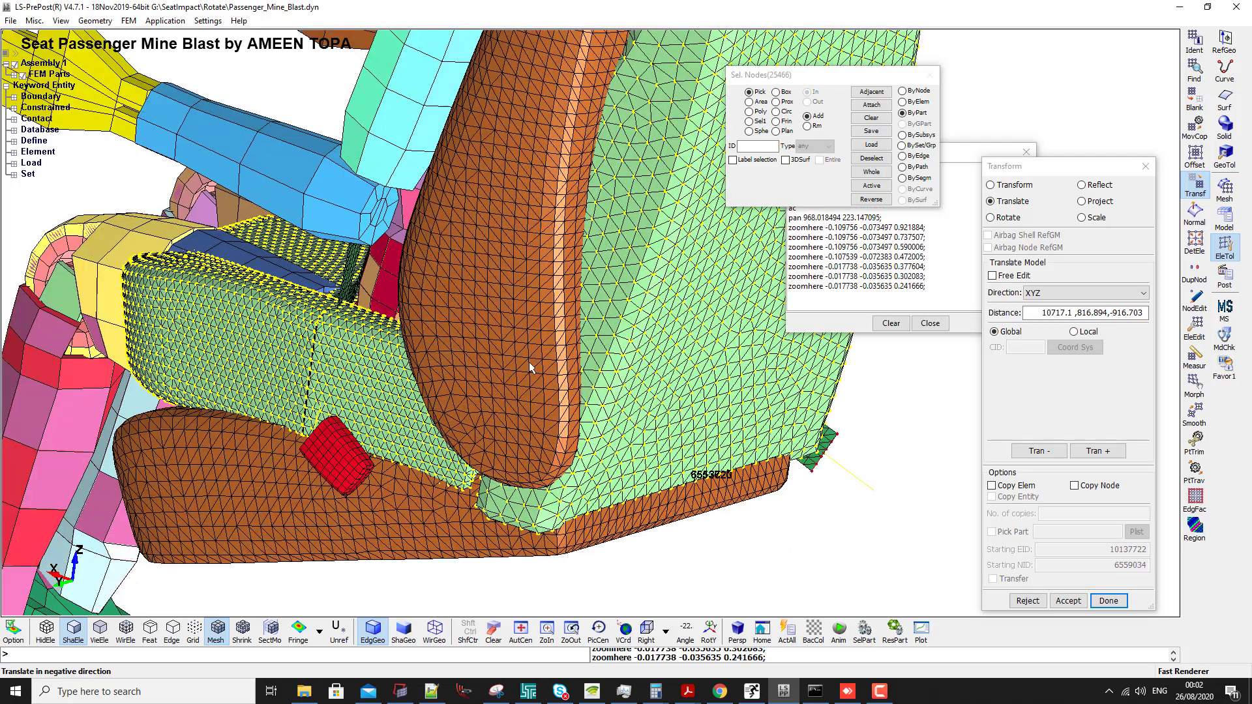
{"action": "scroll", "coordinate": [530, 363], "scroll_direction": "down", "scroll_amount": 3}
{"action": "left_click_drag", "start_coordinate": [511, 334], "coordinate": [718, 339], "text": "shift"}
{"action": "scroll", "coordinate": [612, 309], "scroll_direction": "up", "scroll_amount": 2}
{"action": "scroll", "coordinate": [612, 309], "scroll_direction": "down", "scroll_amount": 4}
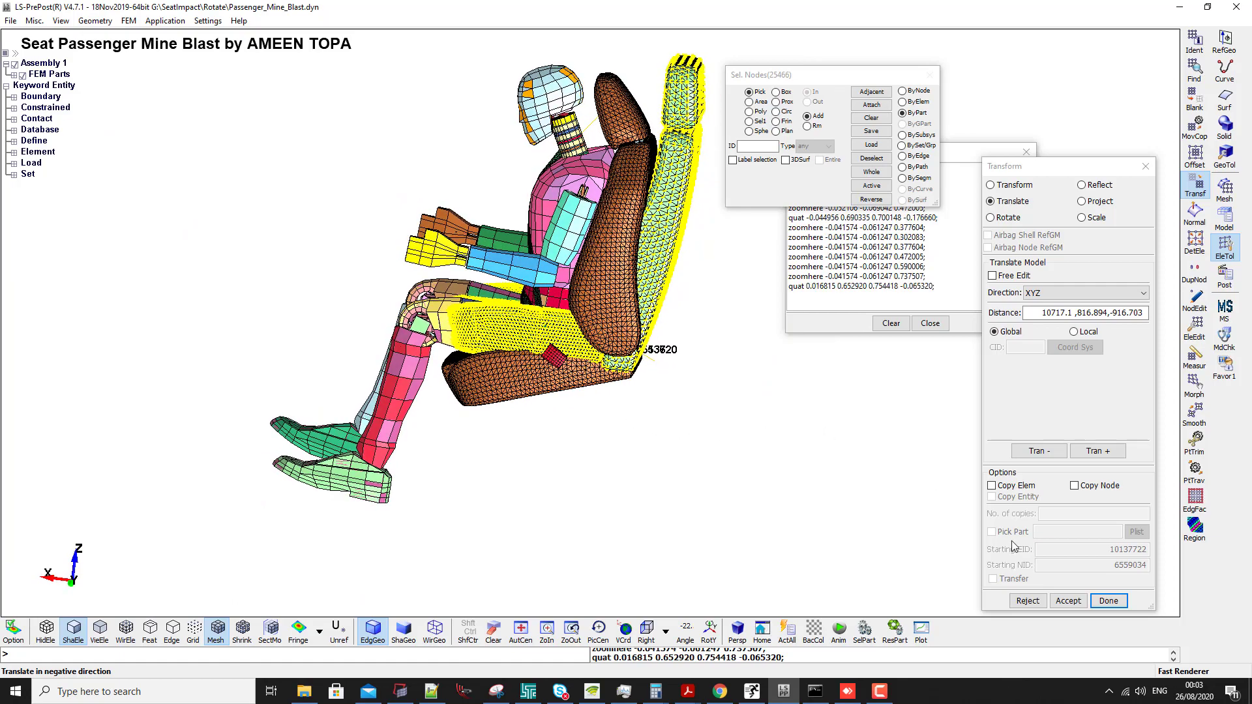
{"action": "left_click", "coordinate": [1068, 601]}
{"action": "scroll", "coordinate": [666, 251], "scroll_direction": "up", "scroll_amount": 1}
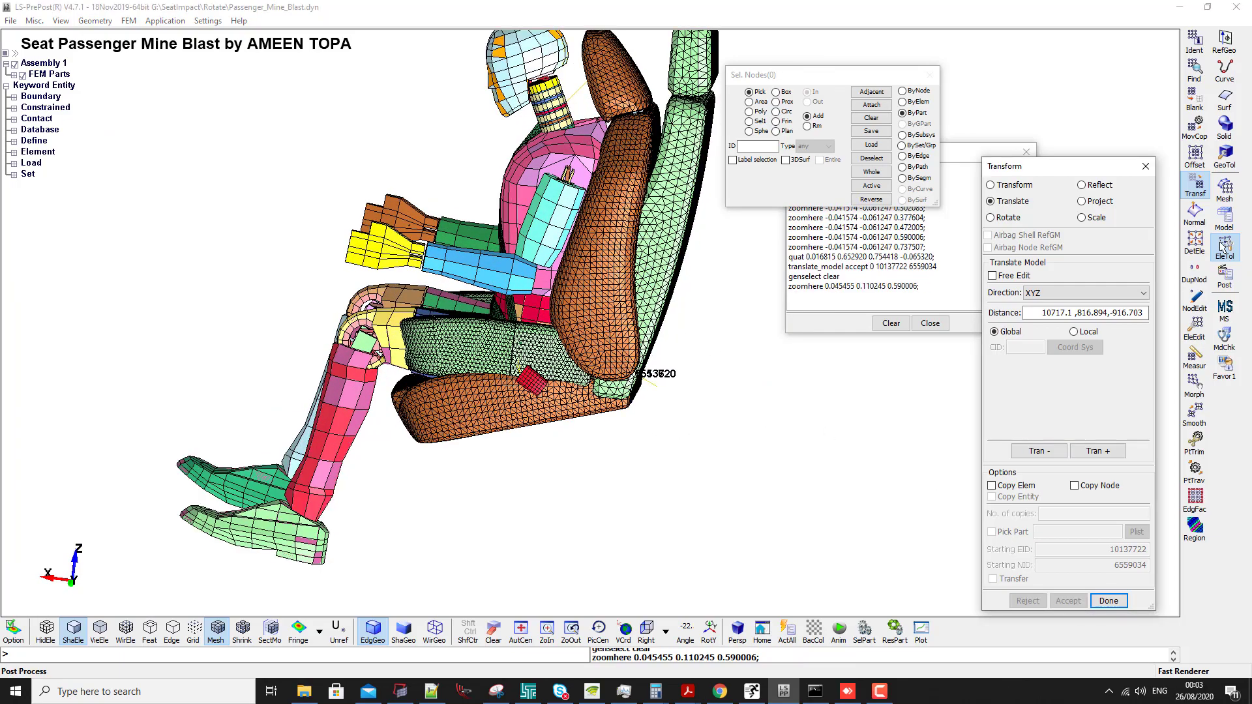
- Delete all elements of the original brown seat foam part, removing new unreferenced nodes, and make the deletion permanent
{"action": "left_click", "coordinate": [1225, 219]}
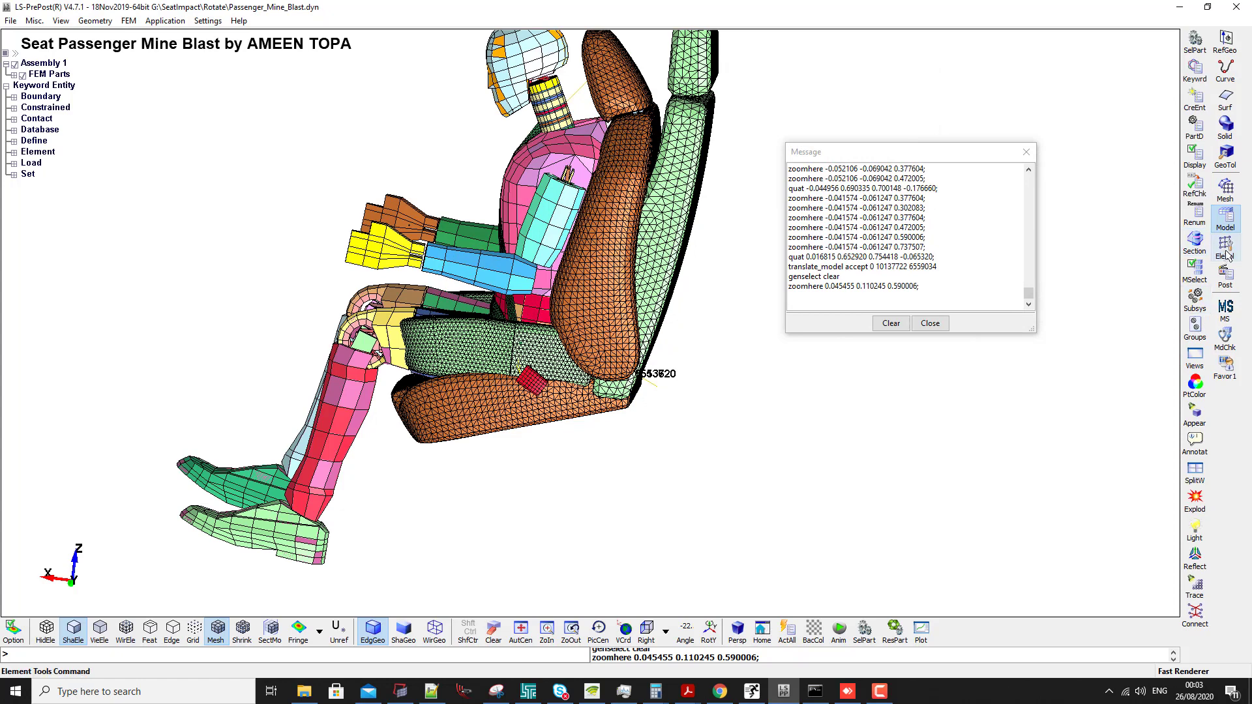
{"action": "left_click", "coordinate": [1225, 246]}
{"action": "left_click", "coordinate": [1195, 329]}
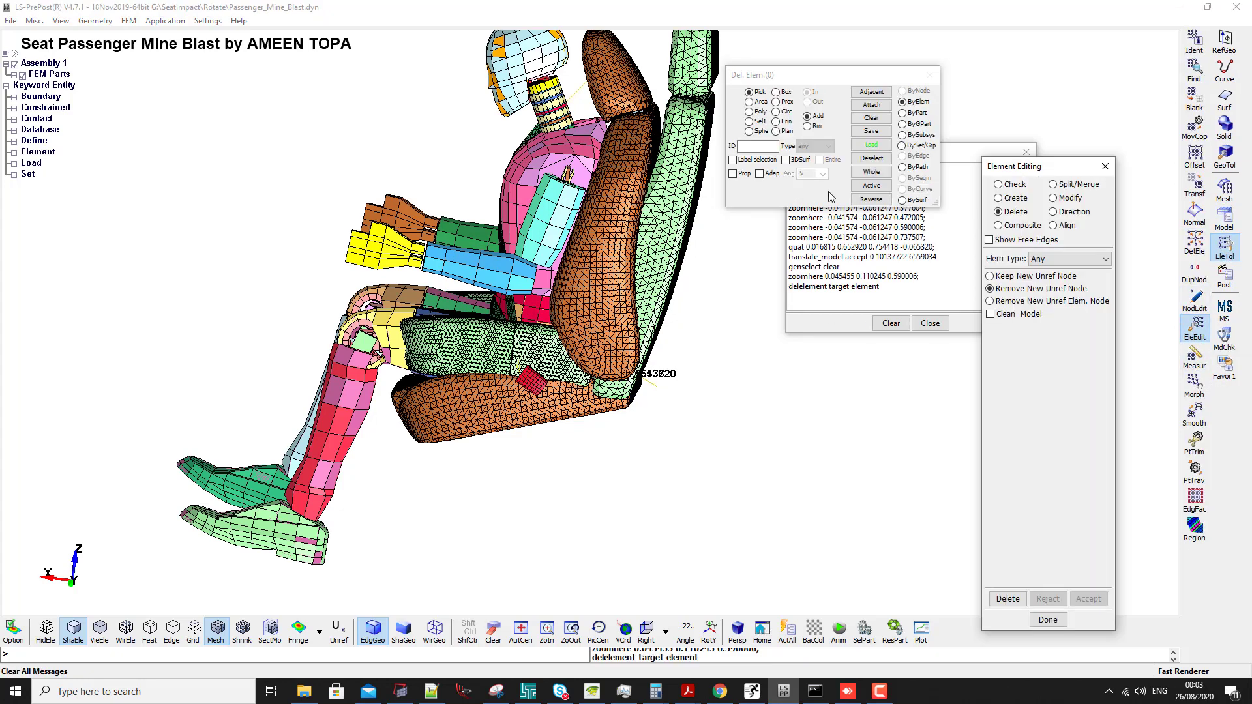
{"action": "left_click", "coordinate": [904, 113]}
{"action": "left_click", "coordinate": [624, 267]}
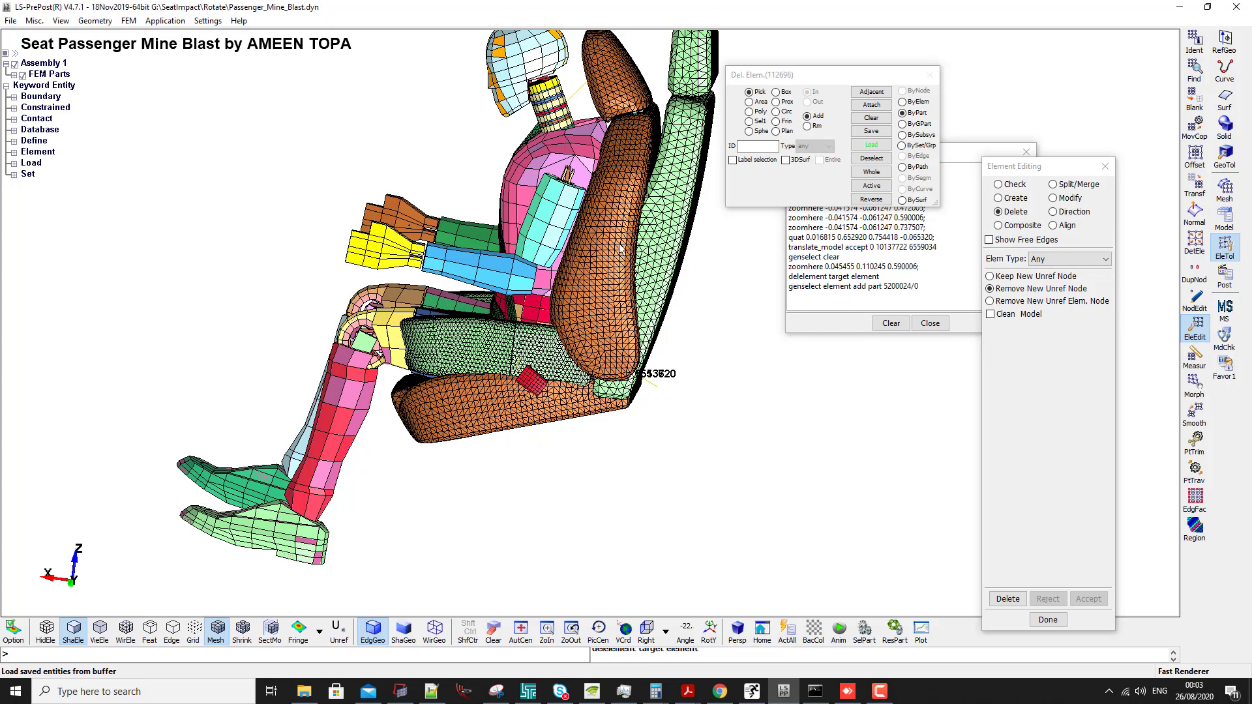
{"action": "left_click", "coordinate": [1024, 598]}
{"action": "left_click", "coordinate": [1087, 599]}
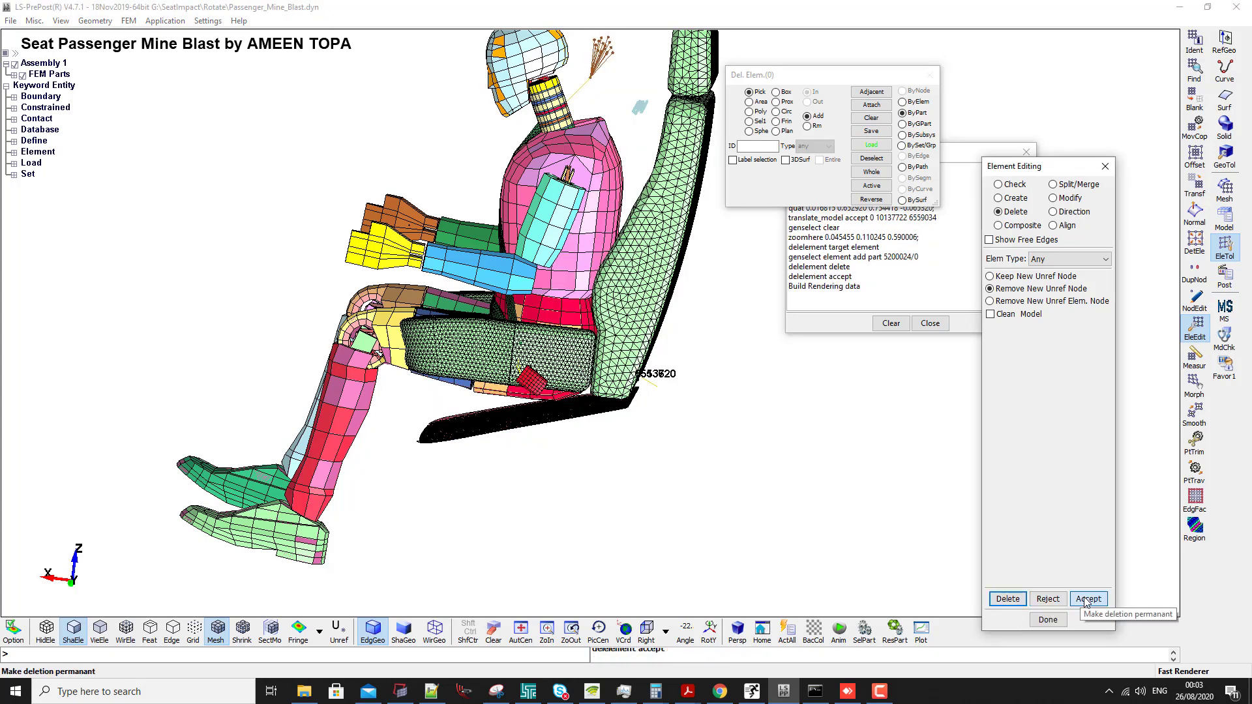
- Delete the remaining seat lower surface part beneath the occupant and make the deletion permanent
{"action": "scroll", "coordinate": [584, 405], "scroll_direction": "down", "scroll_amount": 1}
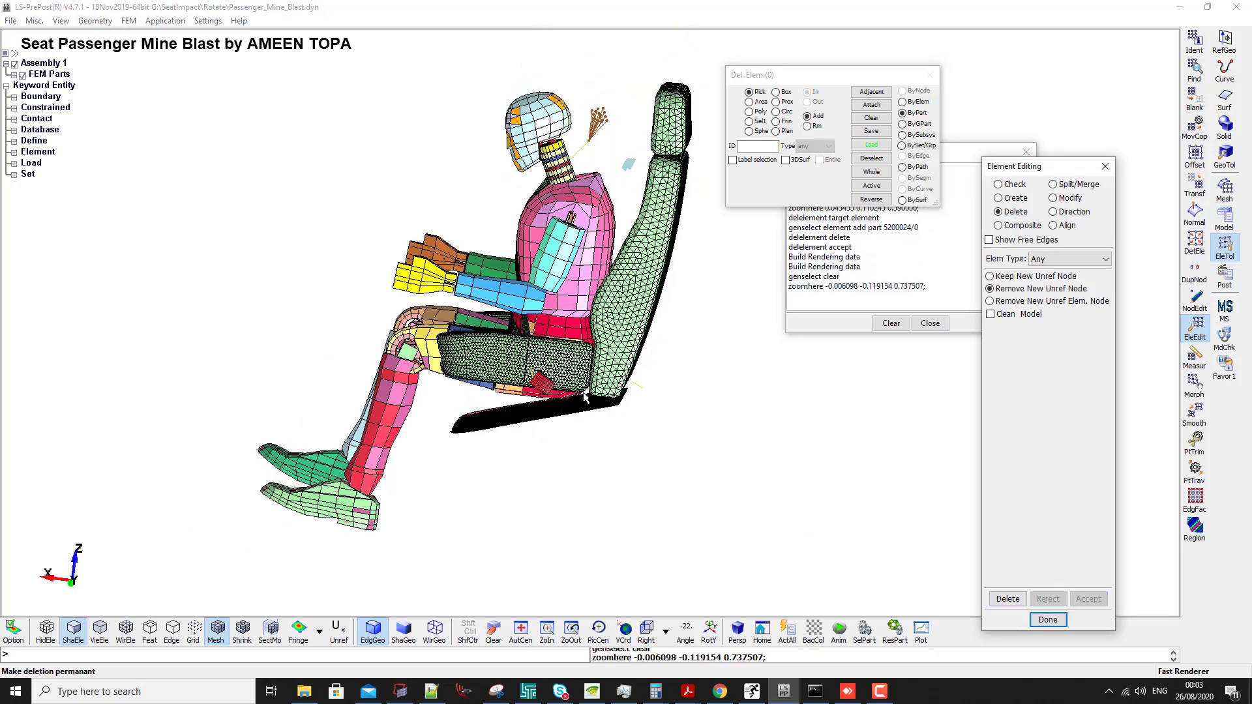
{"action": "scroll", "coordinate": [585, 397], "scroll_direction": "up", "scroll_amount": 4}
{"action": "middle_click_drag", "start_coordinate": [565, 446], "coordinate": [611, 467]}
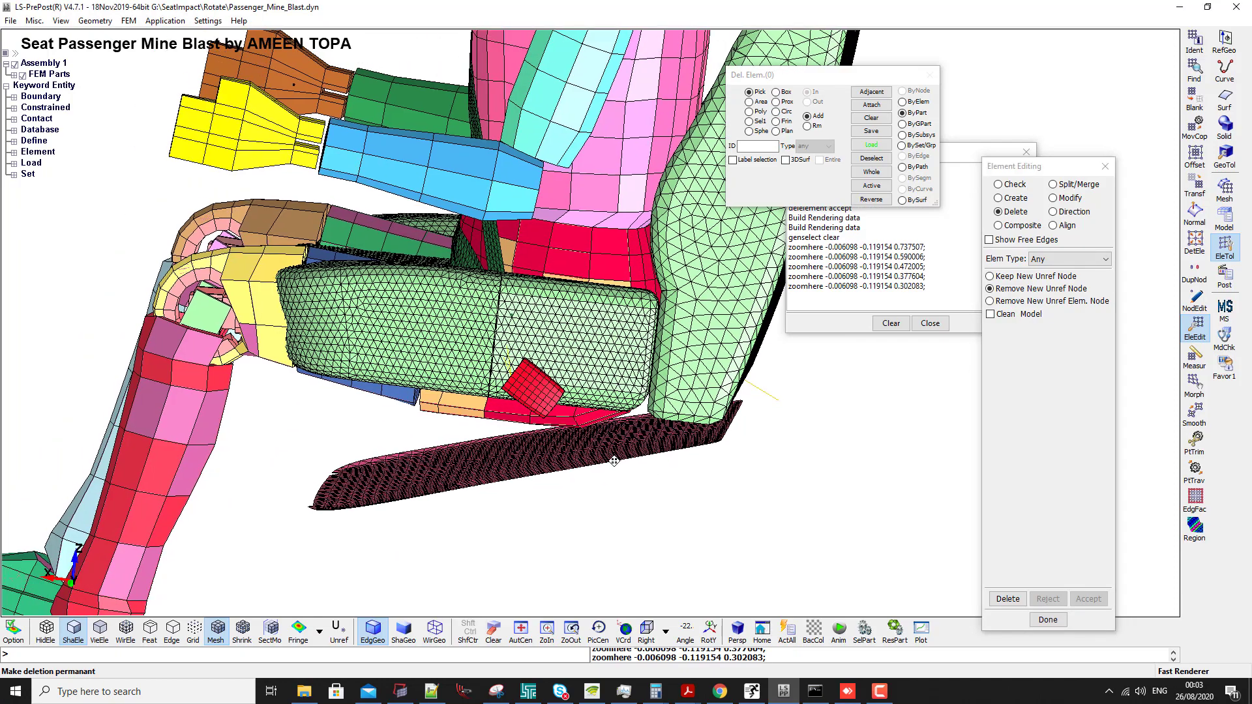
{"action": "scroll", "coordinate": [610, 467], "scroll_direction": "down", "scroll_amount": 1}
{"action": "left_click", "coordinate": [551, 464]}
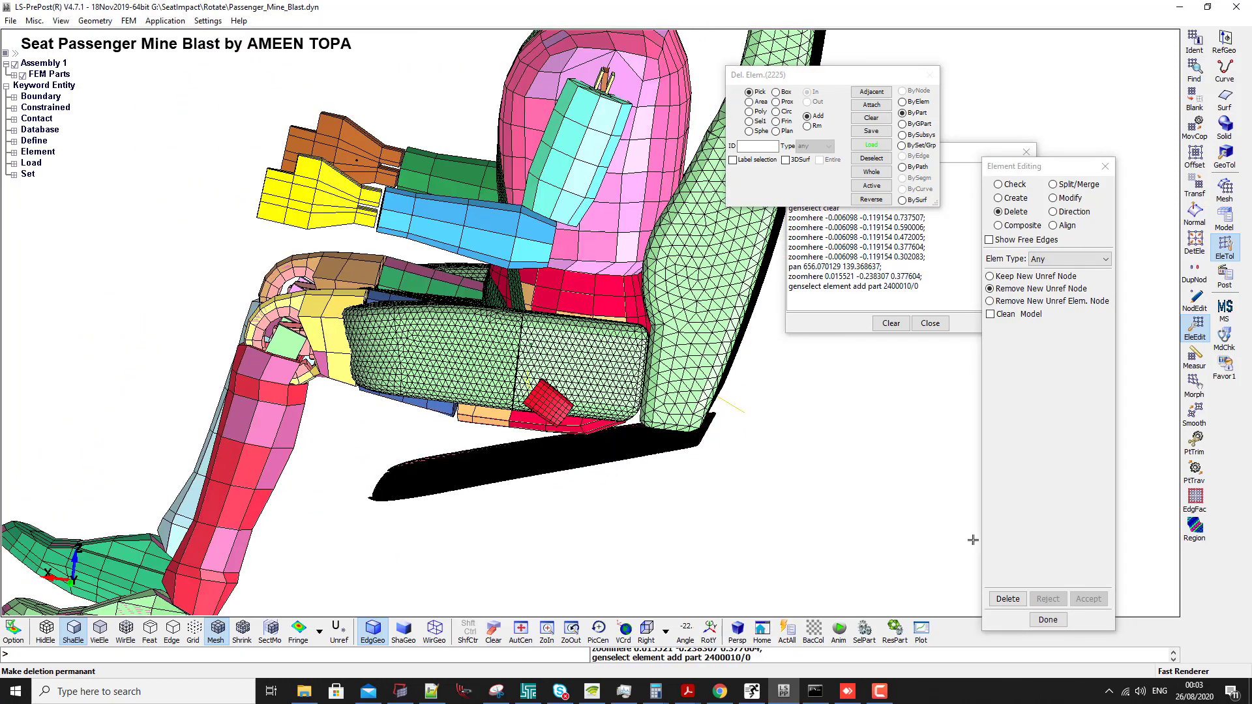
{"action": "left_click", "coordinate": [1008, 598]}
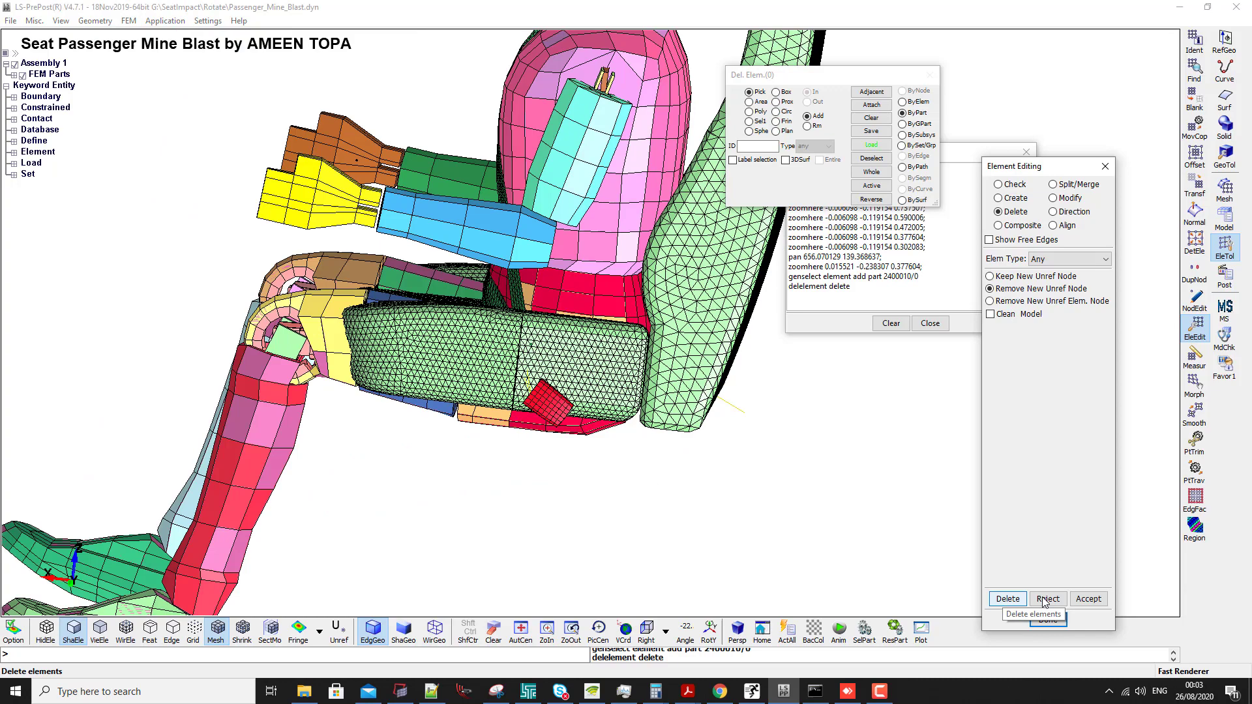
{"action": "left_click", "coordinate": [1089, 599]}
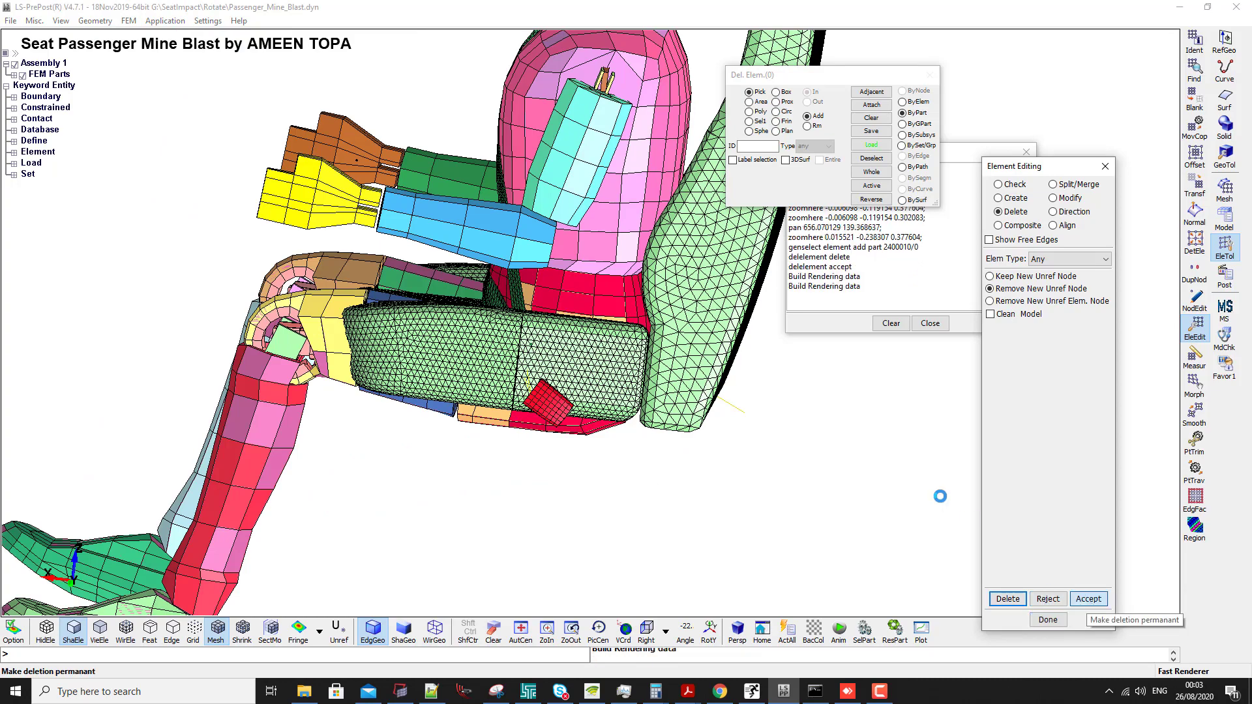
- Show the model from the right and set up an element move with 5200024 Seat Foam as the target part
{"action": "left_click", "coordinate": [666, 630]}
{"action": "left_click", "coordinate": [701, 541]}
{"action": "scroll", "coordinate": [583, 349], "scroll_direction": "down", "scroll_amount": 2}
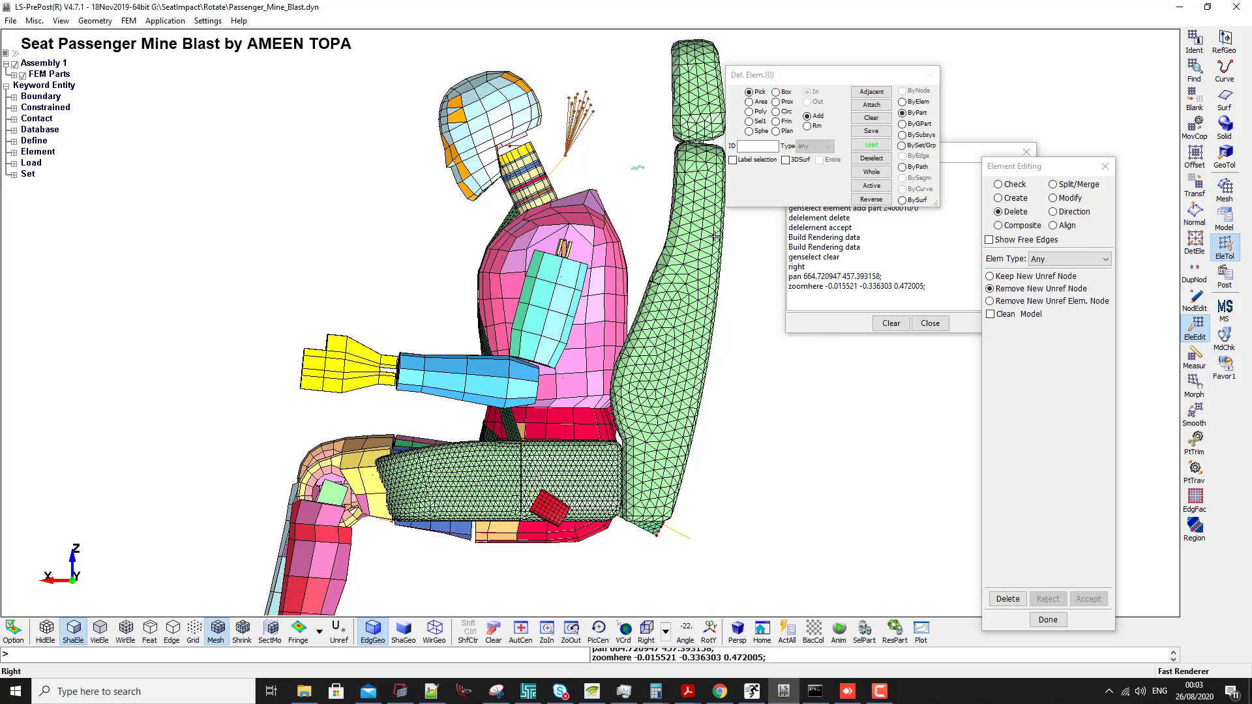
{"action": "left_click", "coordinate": [1197, 143]}
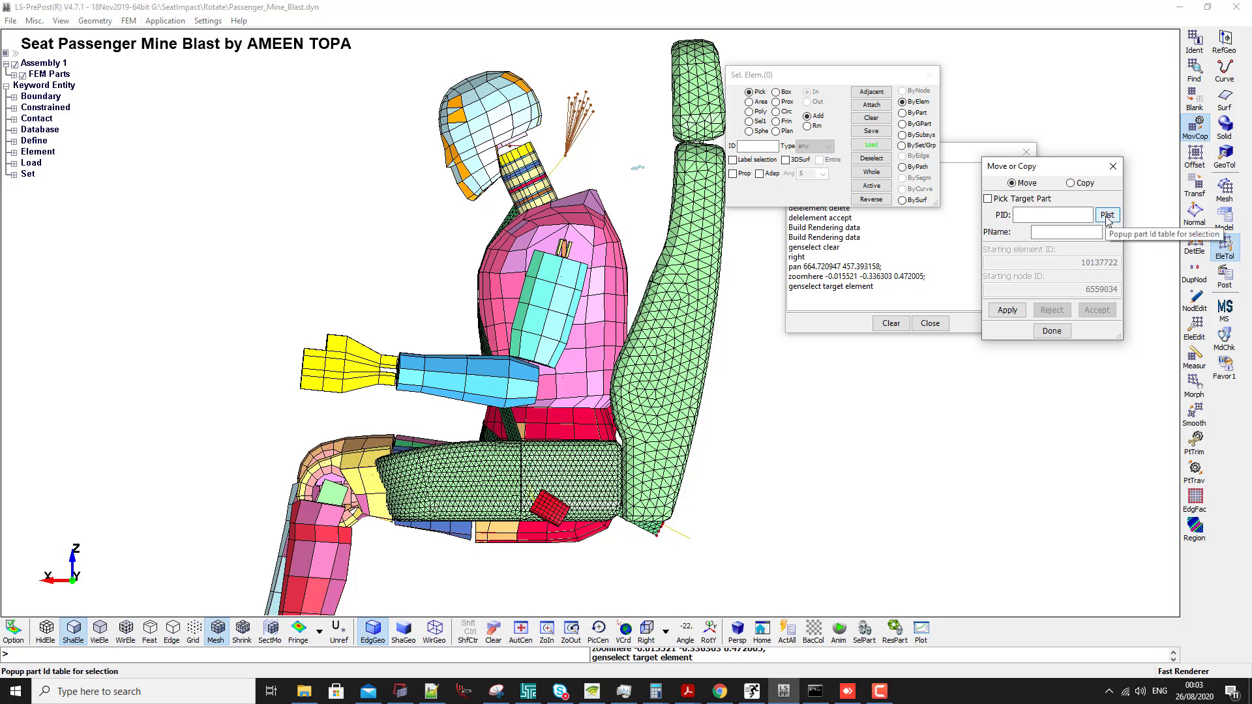
{"action": "left_click", "coordinate": [1070, 183]}
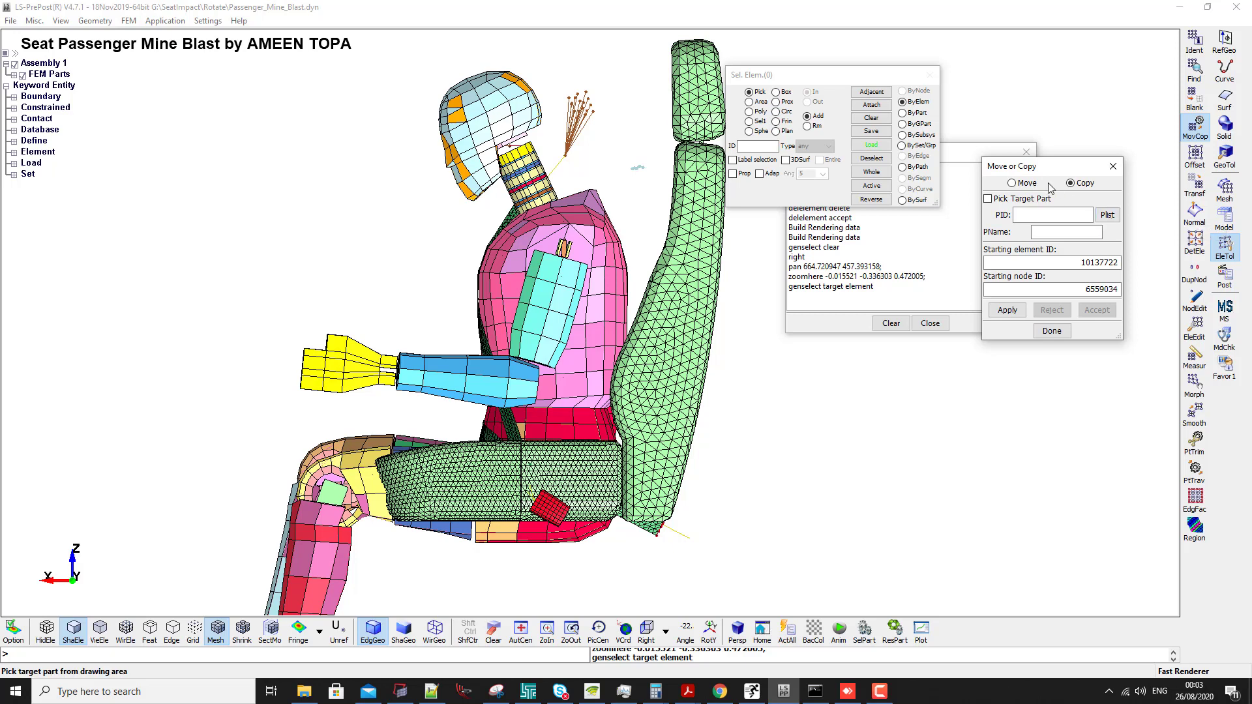
{"action": "left_click", "coordinate": [1027, 184]}
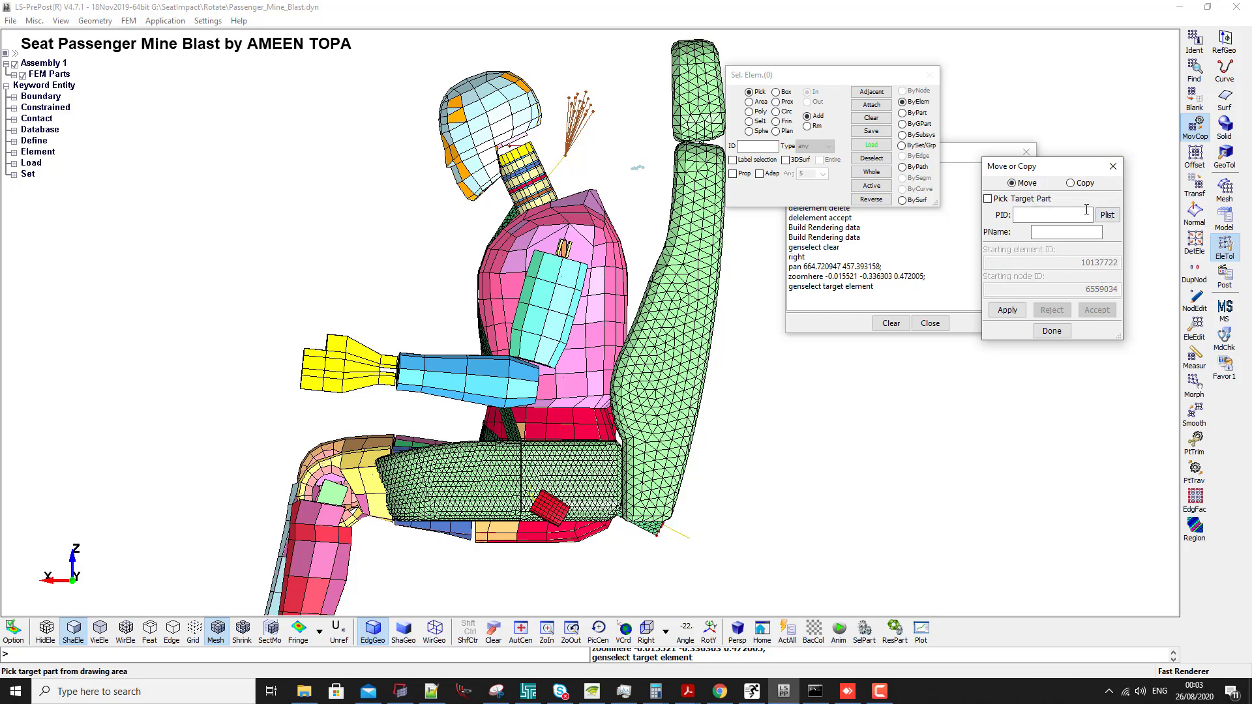
{"action": "left_click", "coordinate": [1108, 216]}
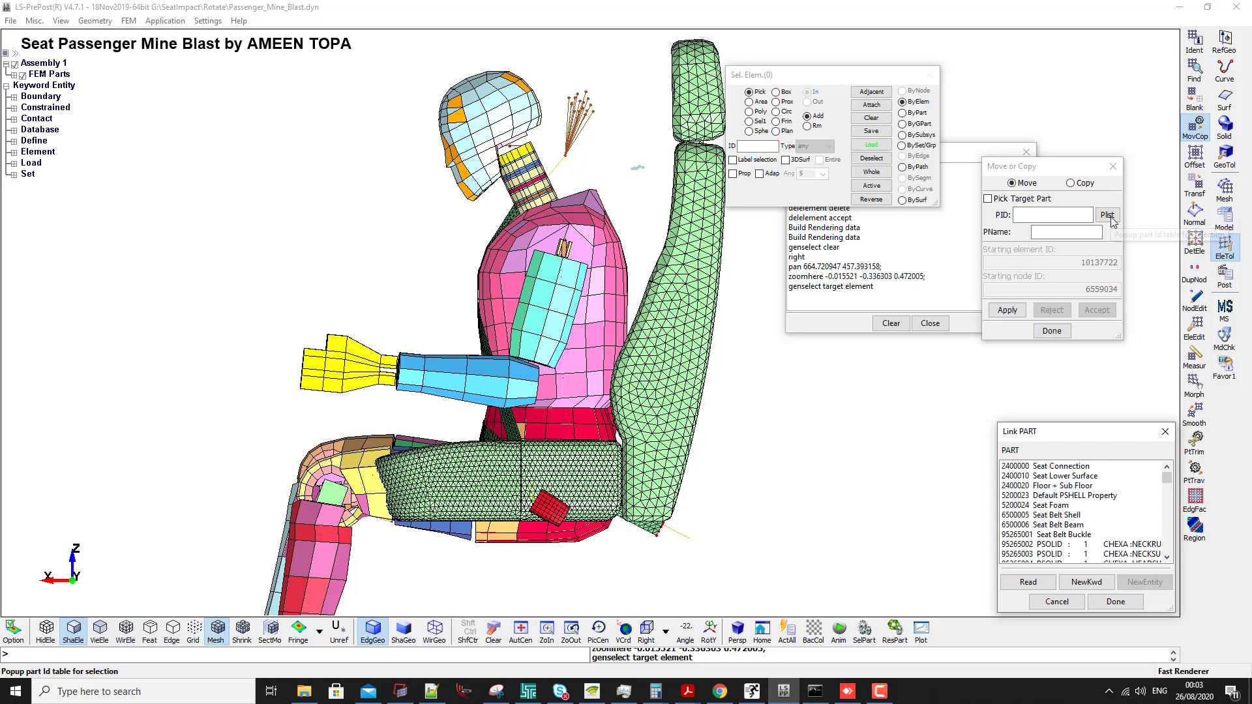
{"action": "double_click", "coordinate": [1051, 505]}
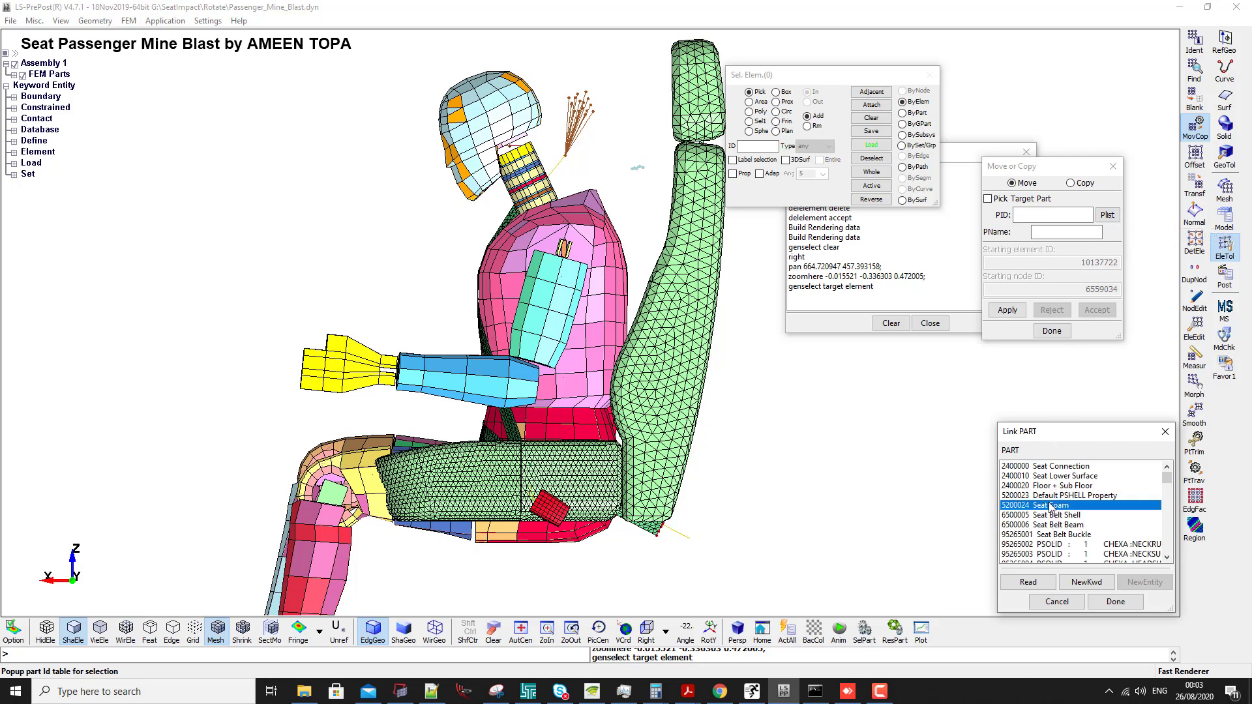
- Move all elements of the imported seat part into the Seat Foam target part and accept the move
{"action": "left_click", "coordinate": [903, 112]}
{"action": "left_click", "coordinate": [673, 324]}
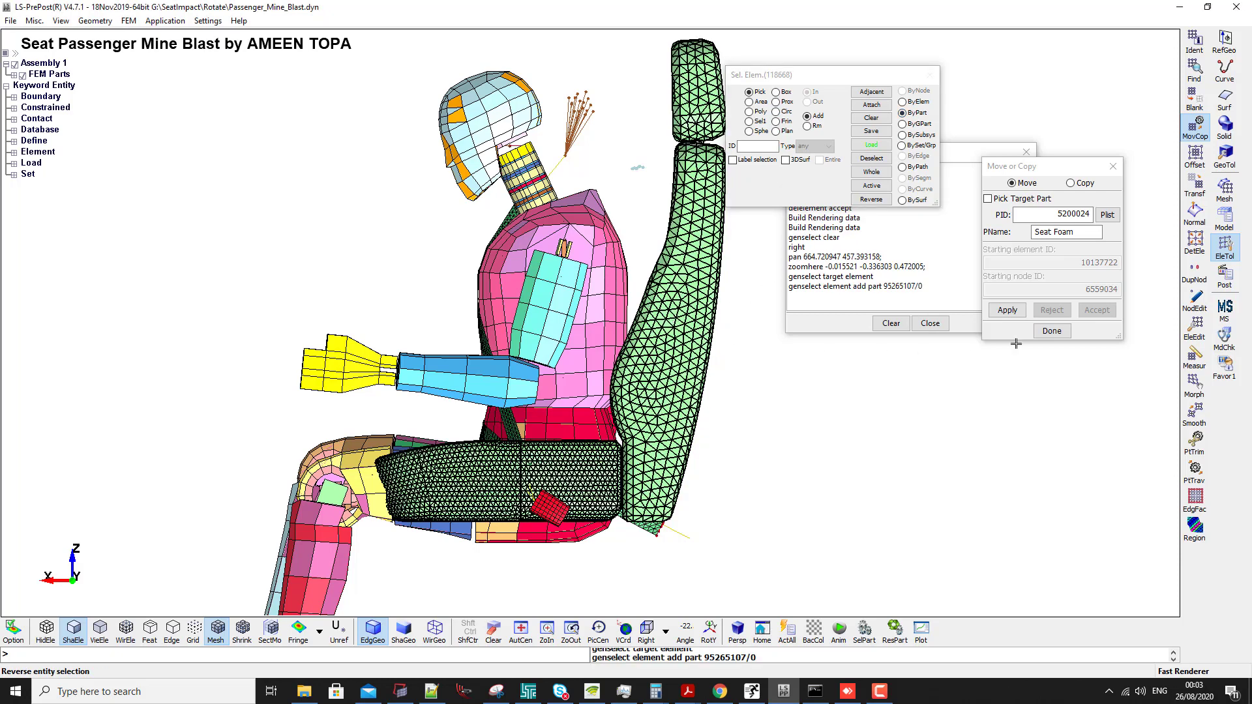
{"action": "left_click", "coordinate": [1010, 312]}
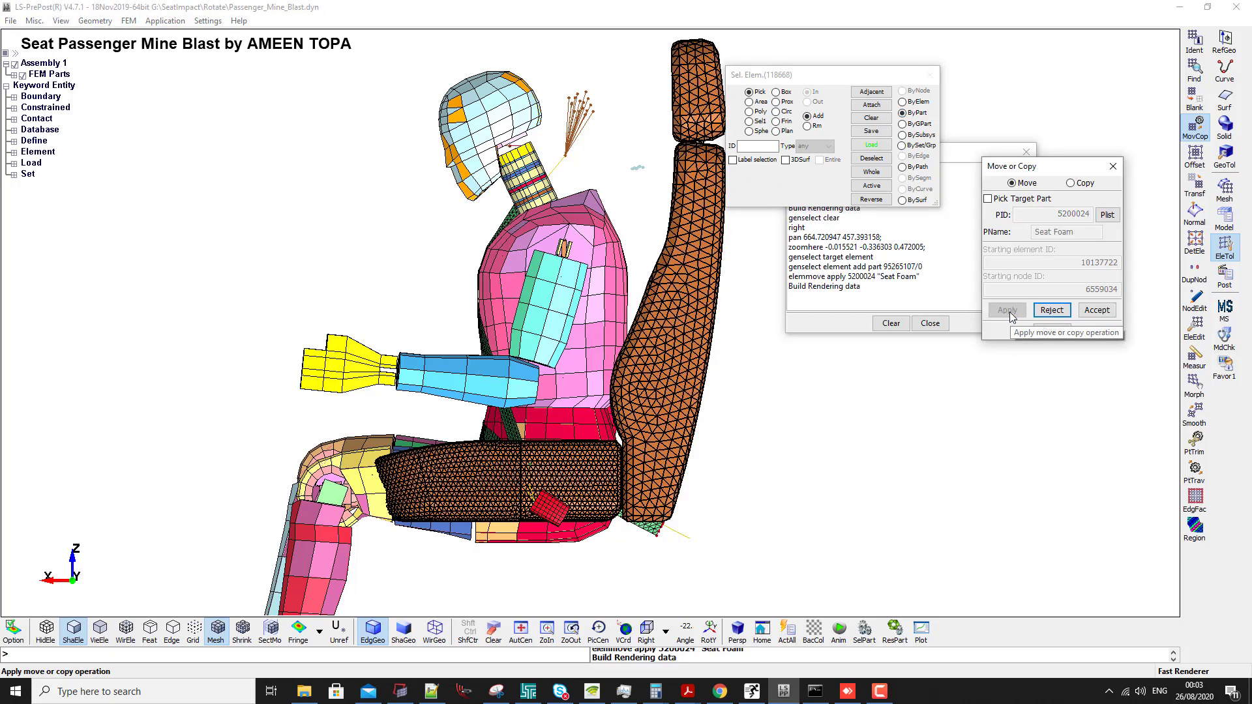
{"action": "left_click", "coordinate": [1097, 310]}
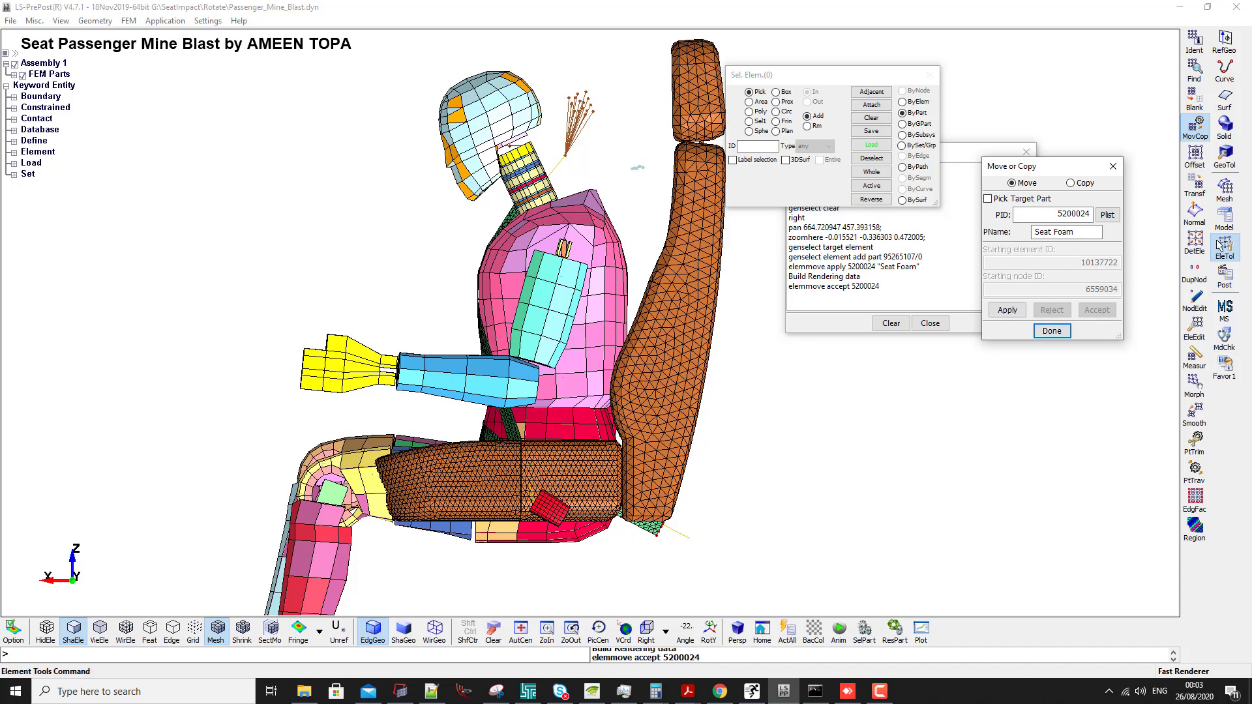
- Set the direction of the model translation to X
{"action": "left_click", "coordinate": [1195, 190]}
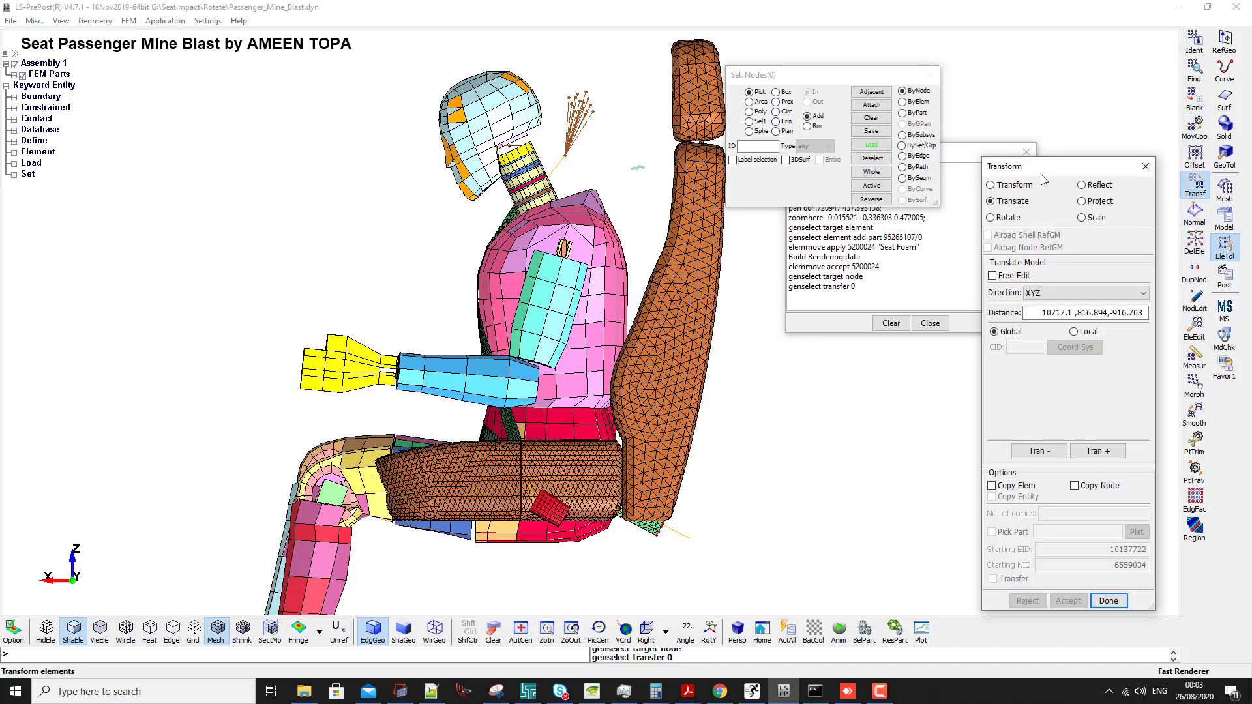
{"action": "left_click", "coordinate": [1043, 293]}
{"action": "left_click", "coordinate": [1040, 313]}
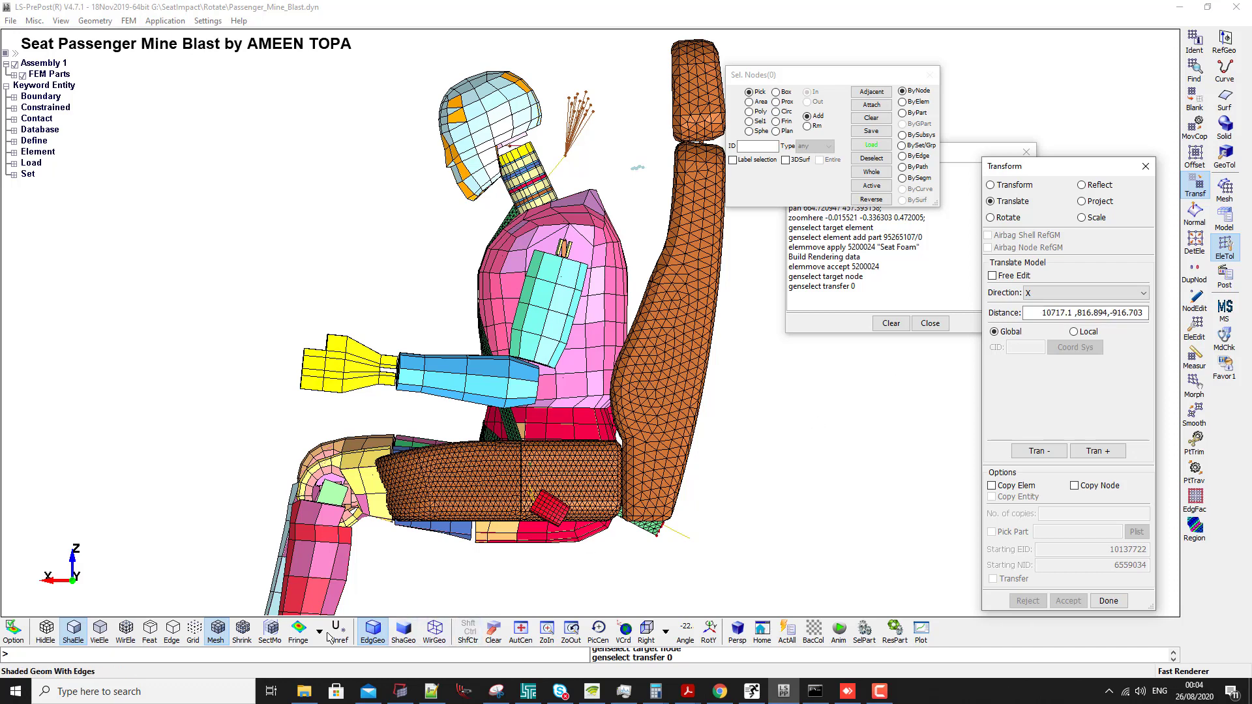
- Make the Seat Foam part transparent with a transparency factor of 0.85
{"action": "left_click", "coordinate": [1224, 219]}
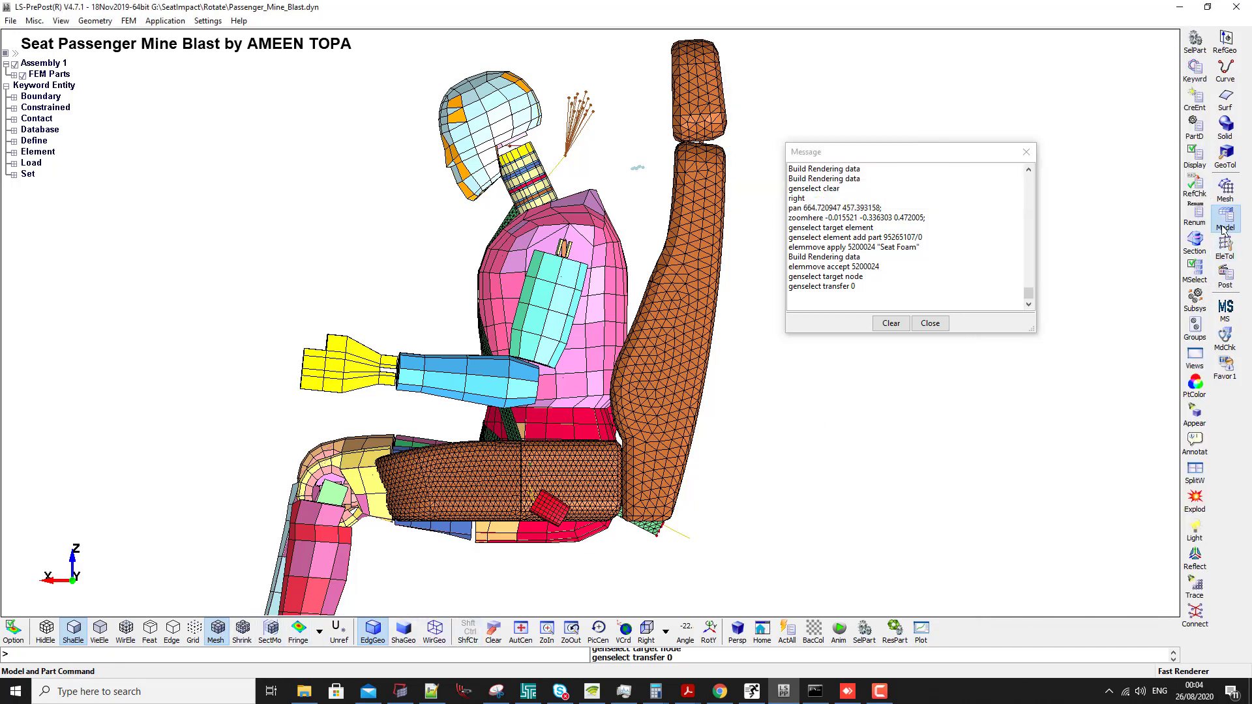
{"action": "left_click", "coordinate": [1195, 384]}
{"action": "left_click", "coordinate": [1034, 204]}
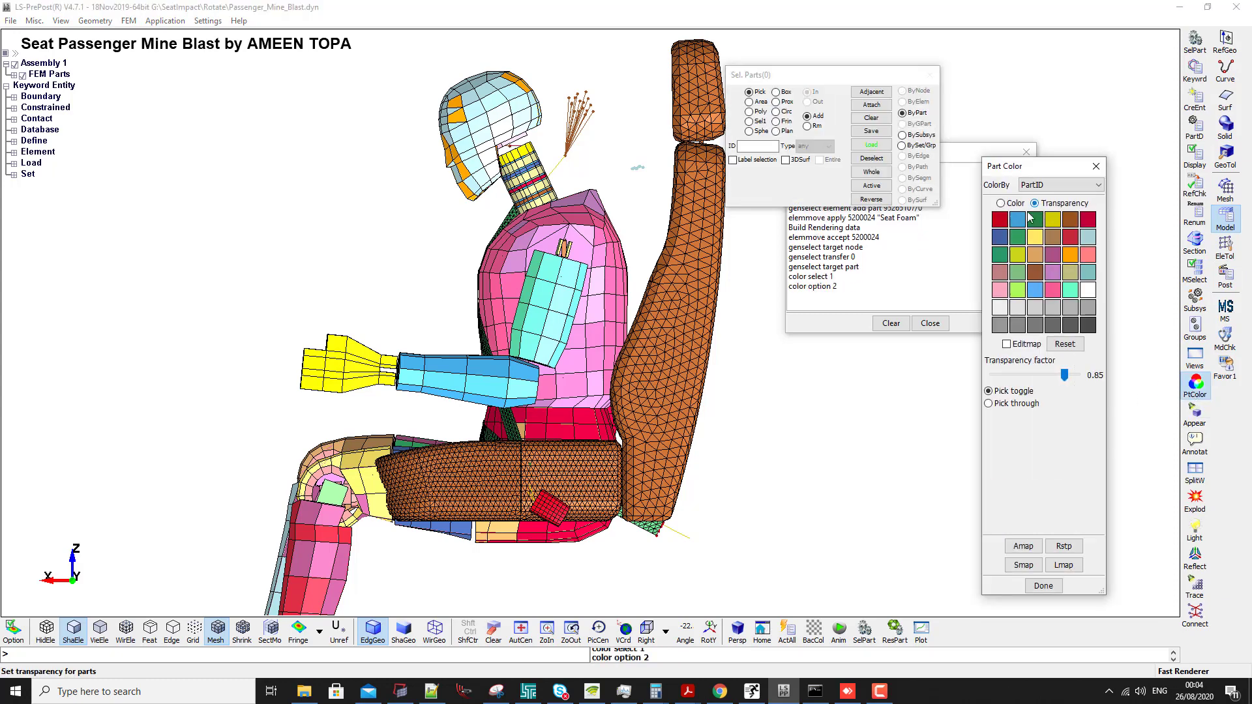
{"action": "left_click", "coordinate": [669, 360]}
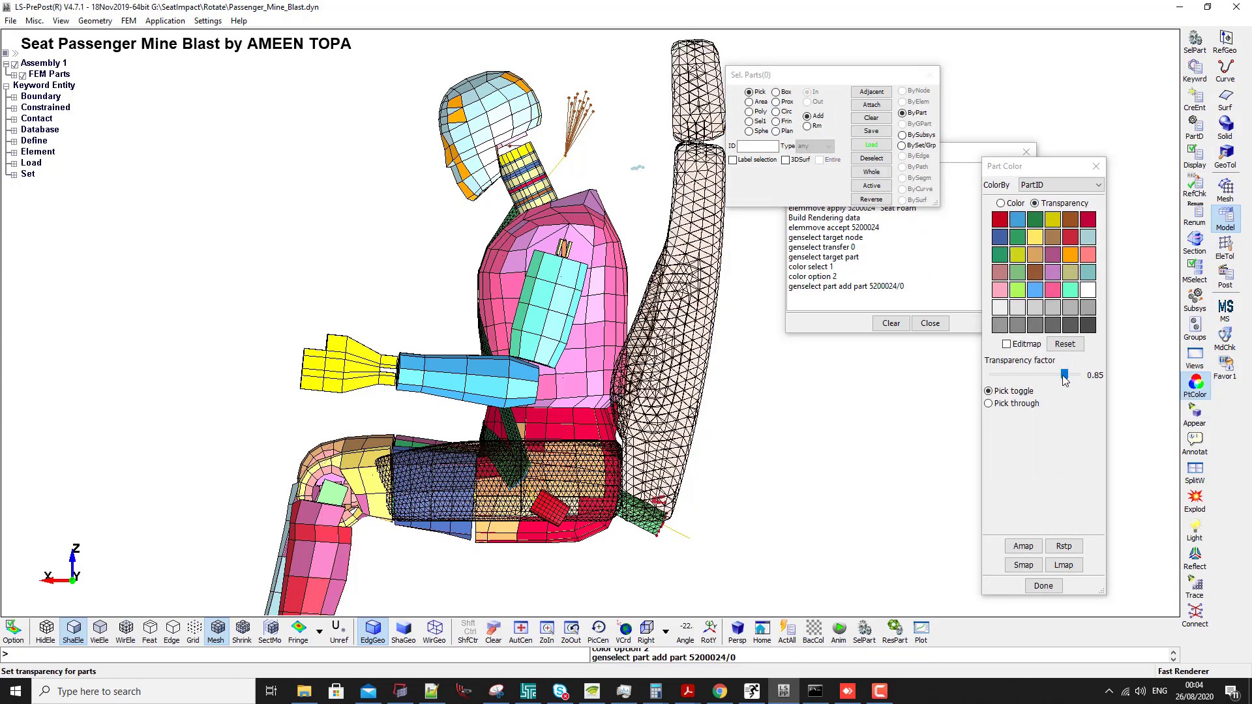
- Reduce the Seat Foam part's transparency factor to 0.80 and finish the part coloring
{"action": "left_click_drag", "start_coordinate": [1065, 376], "coordinate": [1060, 381]}
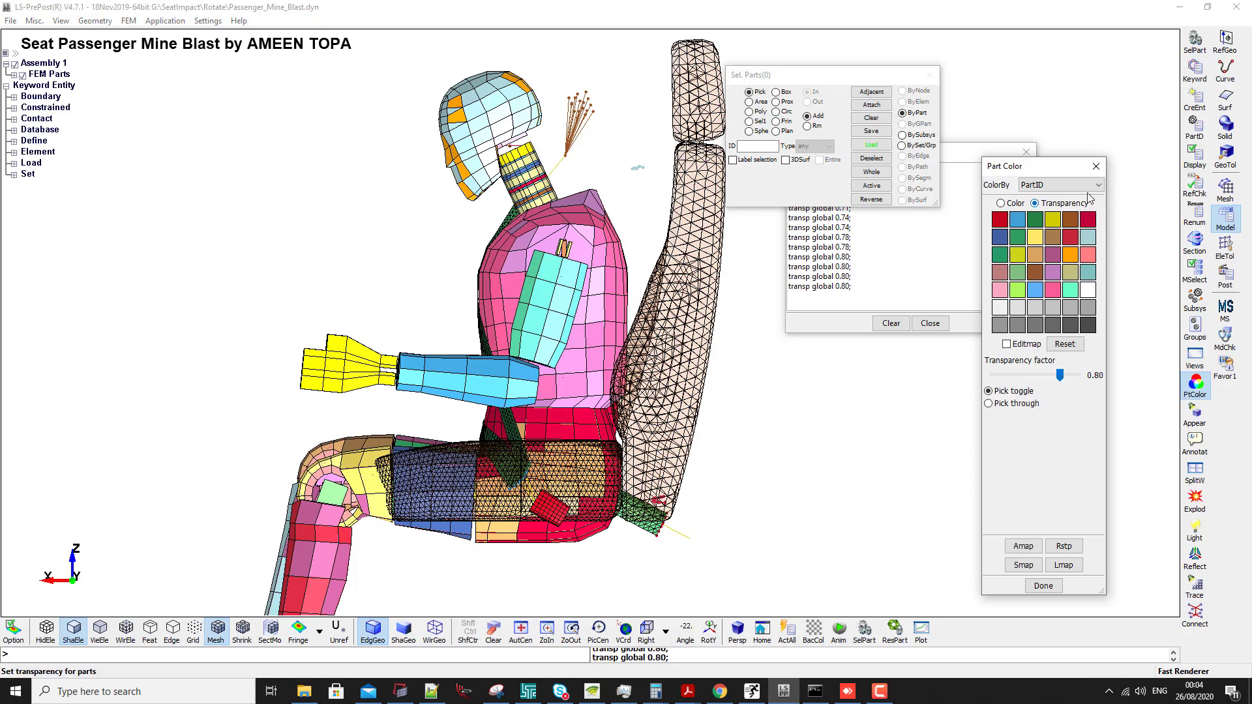
{"action": "left_click", "coordinate": [1097, 167]}
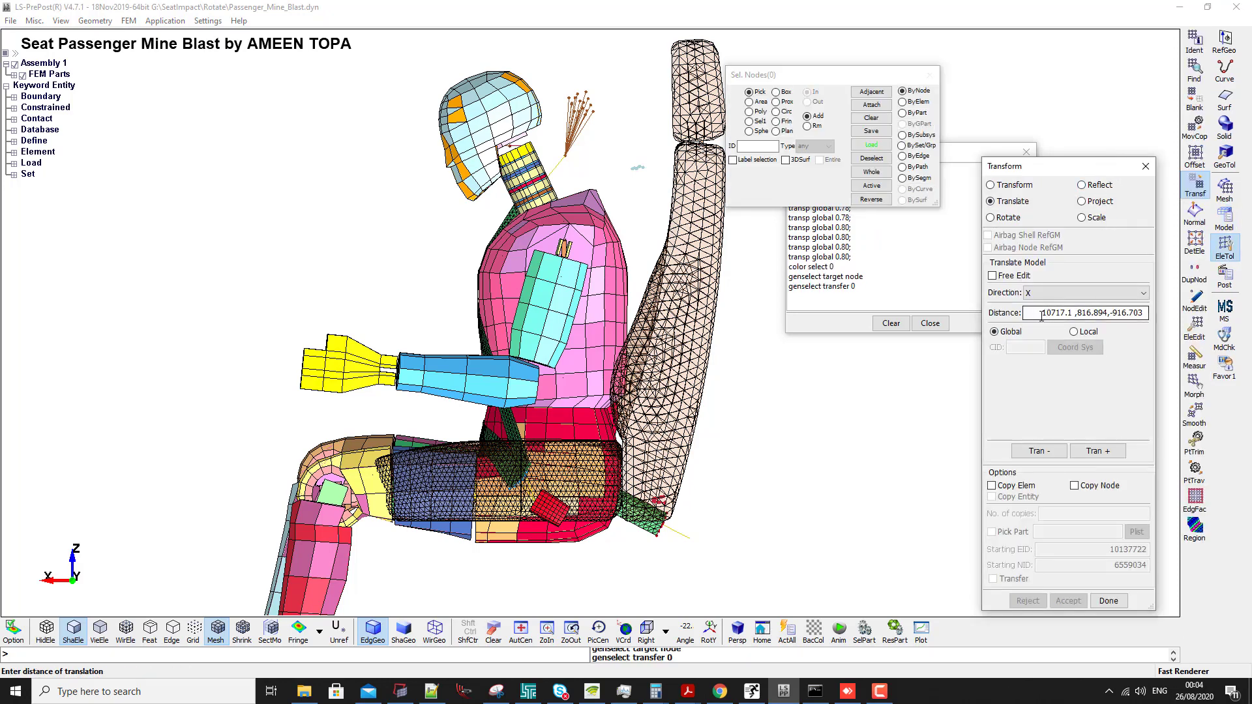
- Set up a model translation along Z with a distance of 10 and select all nodes of the Seat Foam part
{"action": "left_click", "coordinate": [1084, 293]}
{"action": "left_click", "coordinate": [1043, 324]}
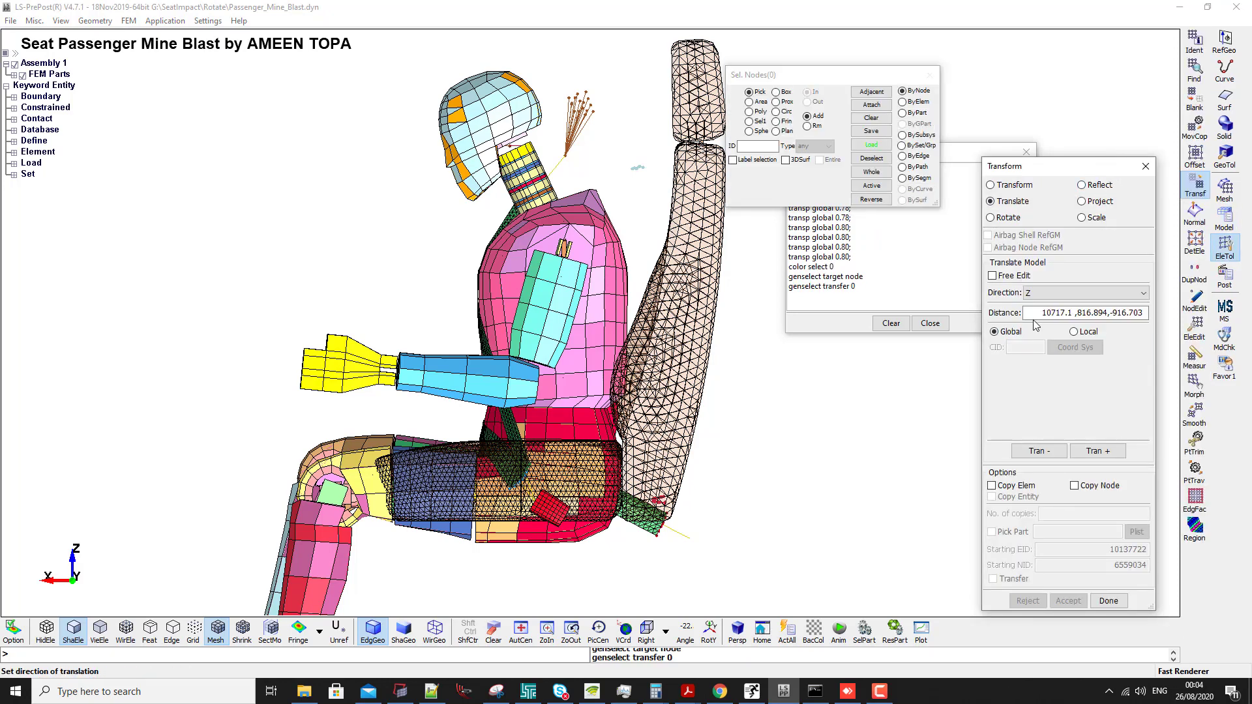
{"action": "key", "text": "Tab"}
{"action": "type", "text": "10"}
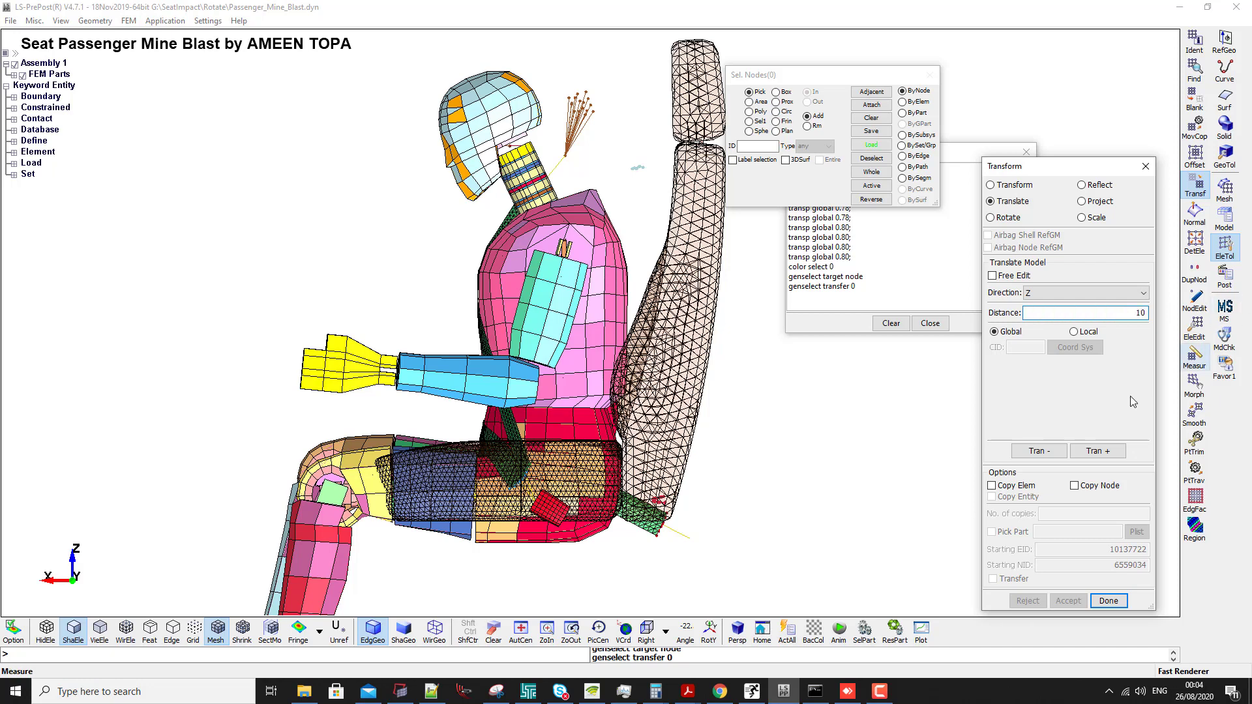
{"action": "left_click", "coordinate": [919, 119]}
{"action": "left_click", "coordinate": [667, 390]}
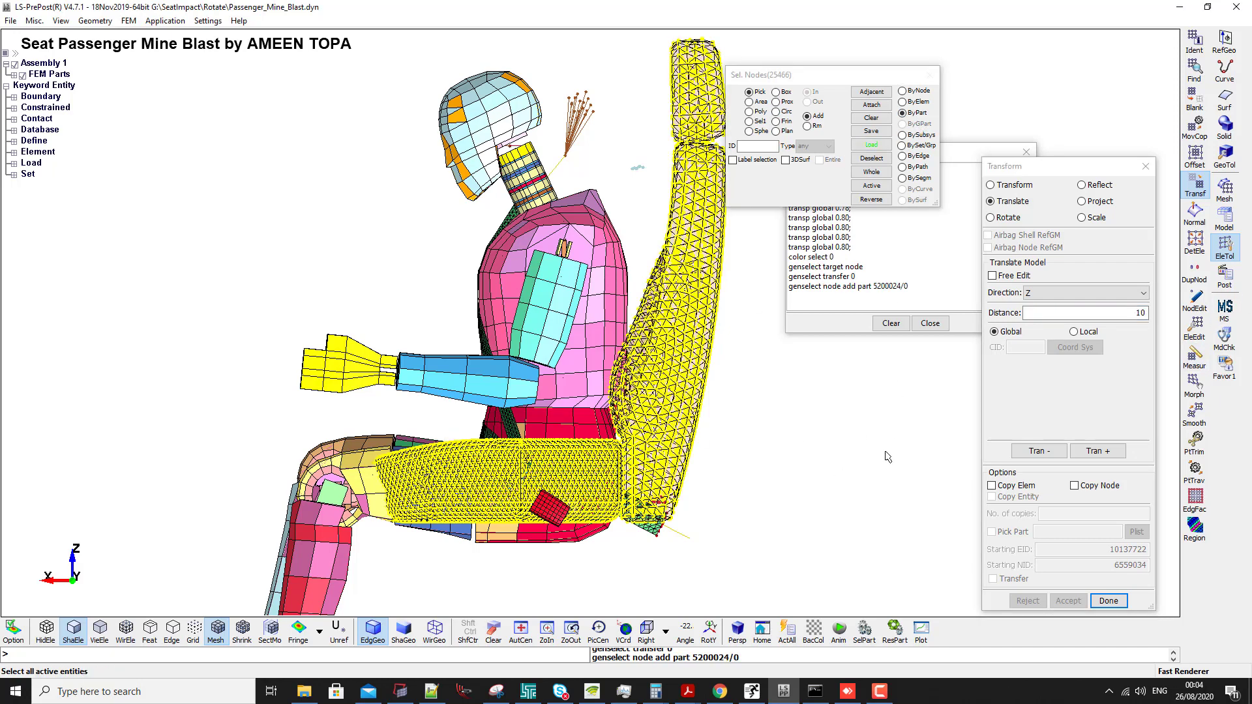
- Lower the Seat Foam part along negative Z in increments of 10 until the dummy sits slightly into the cushion, and accept the translation
{"action": "left_click", "coordinate": [1030, 457]}
{"action": "left_click", "coordinate": [1030, 457]}
{"action": "left_click", "coordinate": [1030, 456]}
{"action": "left_click", "coordinate": [1030, 457]}
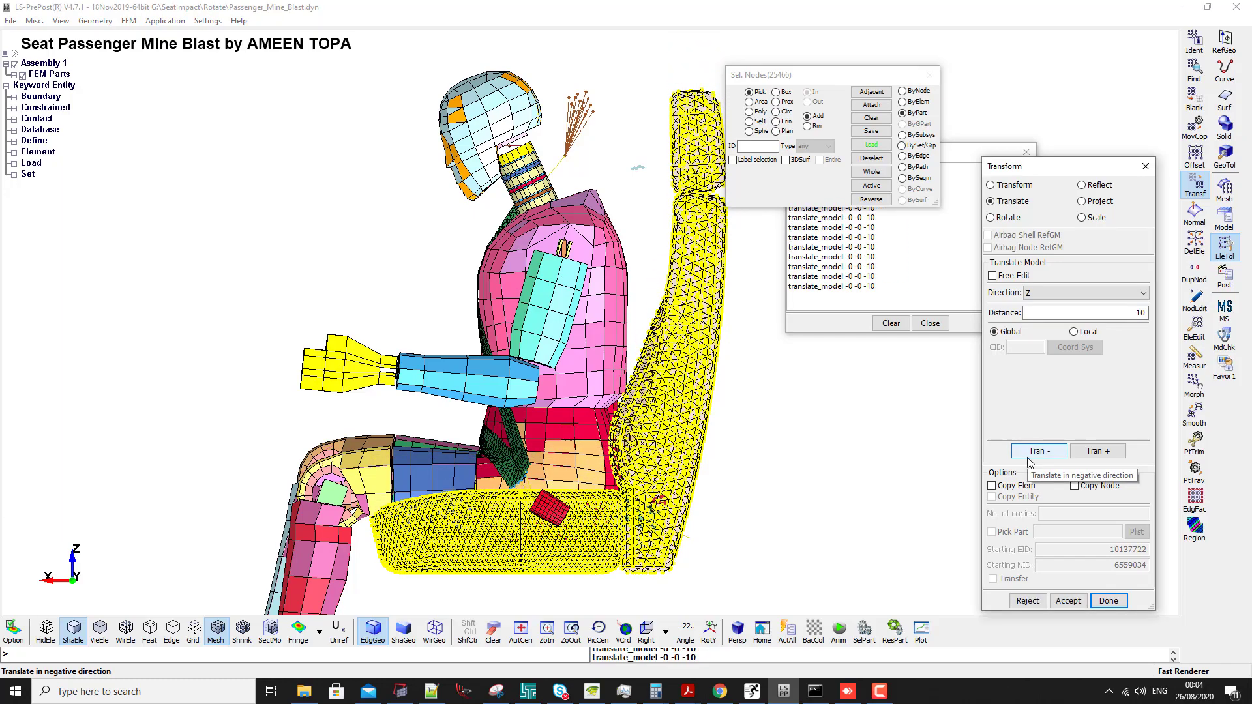
{"action": "left_click", "coordinate": [1028, 458]}
{"action": "left_click", "coordinate": [1029, 458]}
{"action": "right_click_drag", "start_coordinate": [524, 465], "coordinate": [524, 315], "text": "shift"}
{"action": "scroll", "coordinate": [526, 357], "scroll_direction": "up", "scroll_amount": 5}
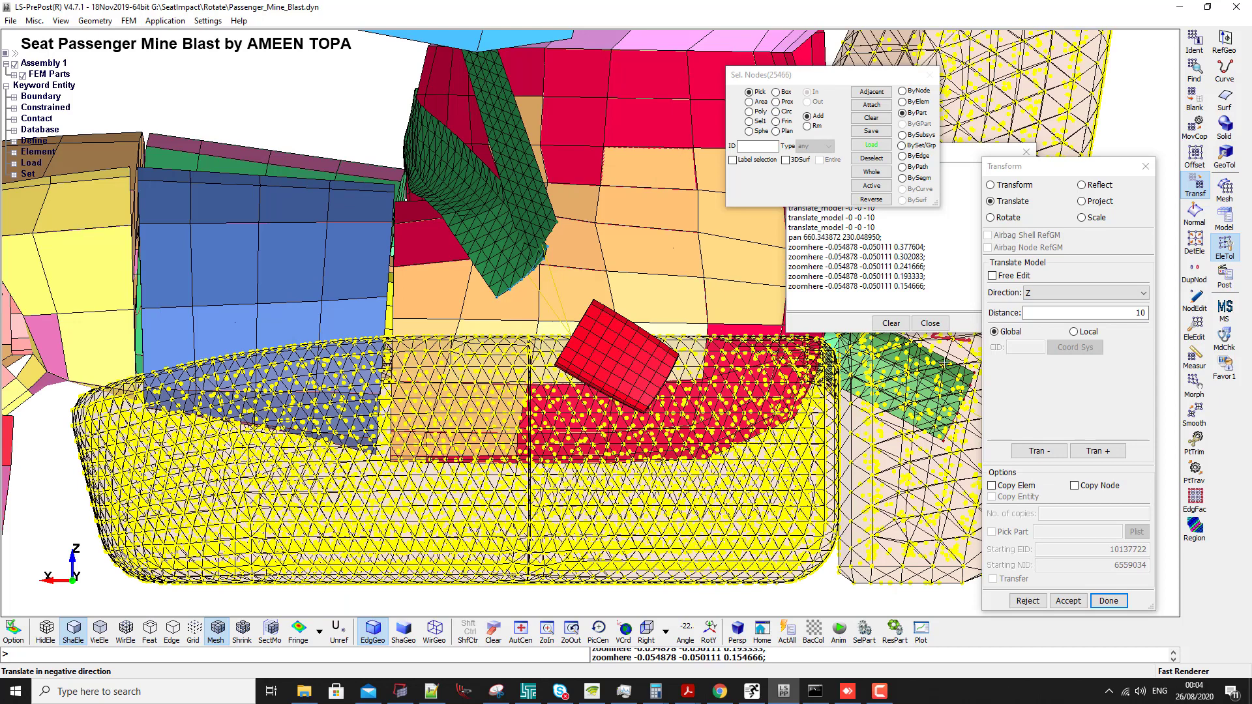
{"action": "left_click", "coordinate": [1030, 450]}
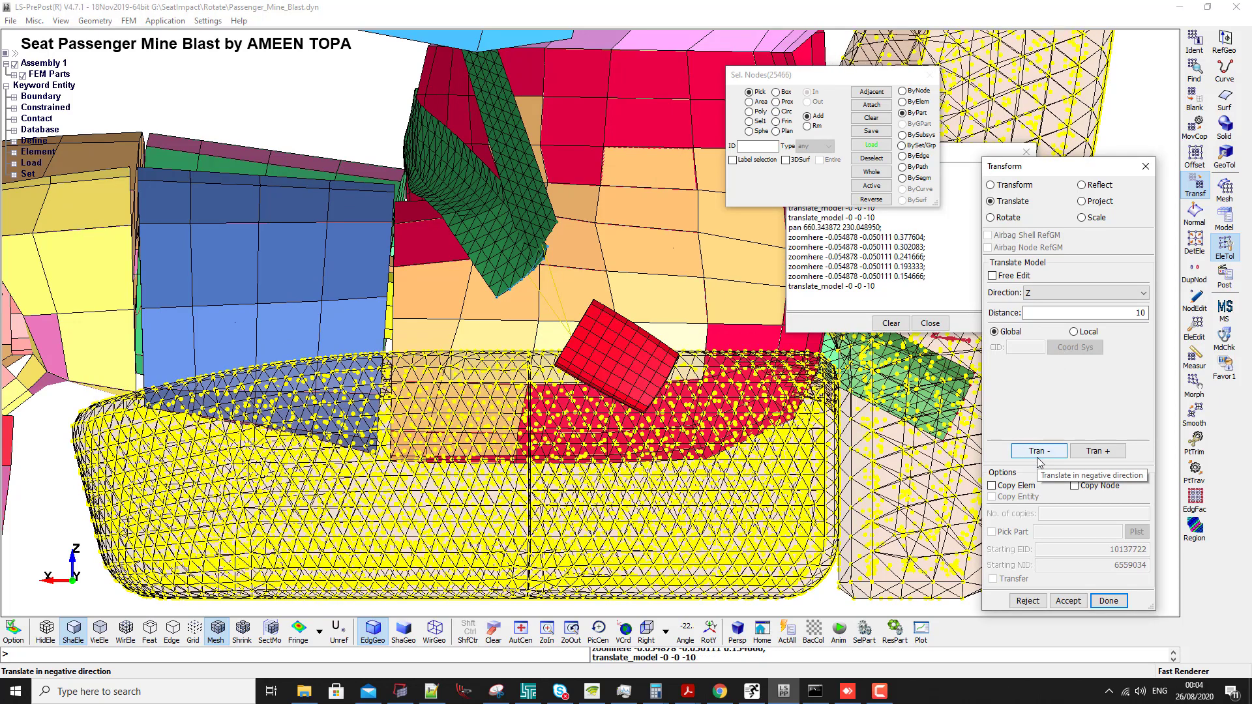
{"action": "left_click", "coordinate": [1100, 452]}
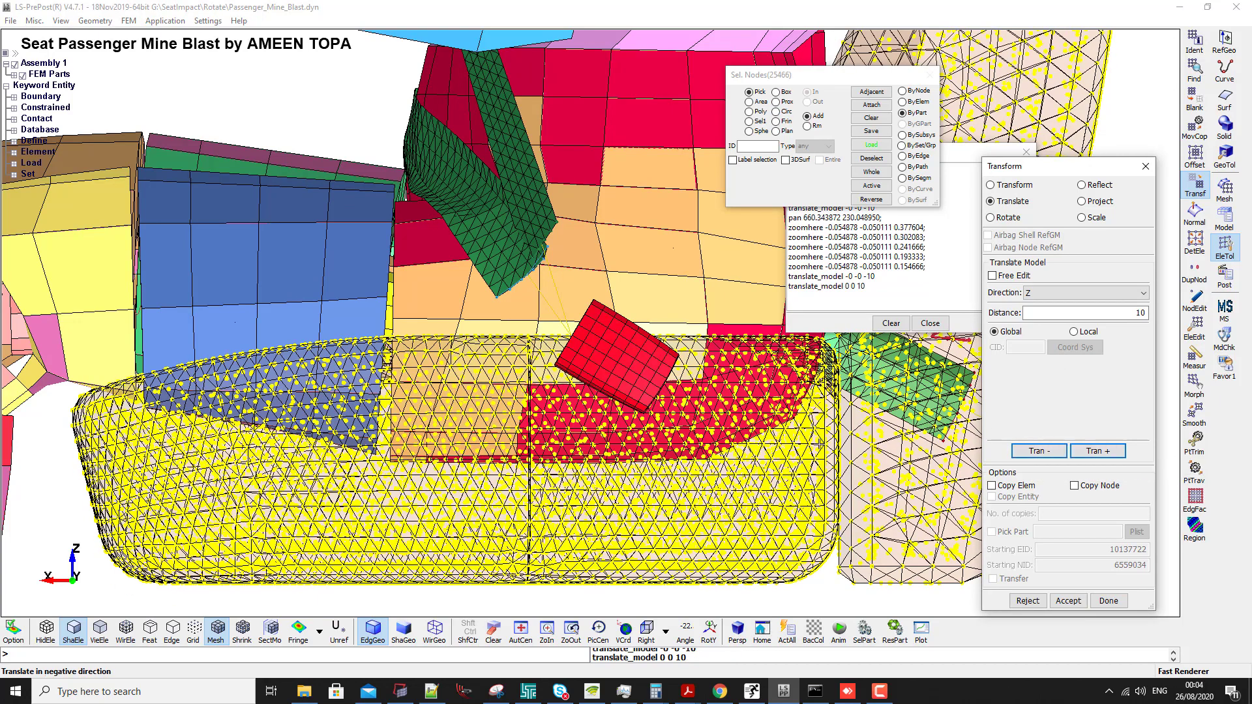
{"action": "scroll", "coordinate": [819, 443], "scroll_direction": "down", "scroll_amount": 6}
{"action": "right_click_drag", "start_coordinate": [763, 438], "coordinate": [695, 424], "text": "shift"}
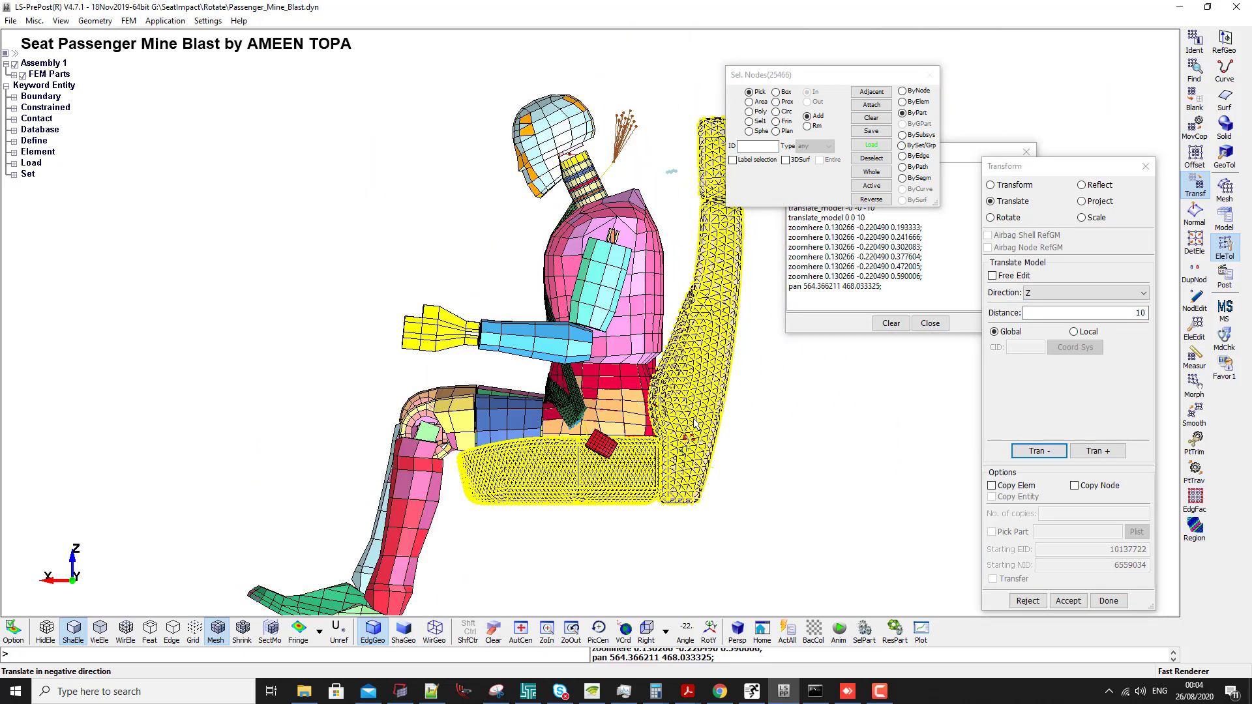
{"action": "left_click", "coordinate": [1069, 601]}
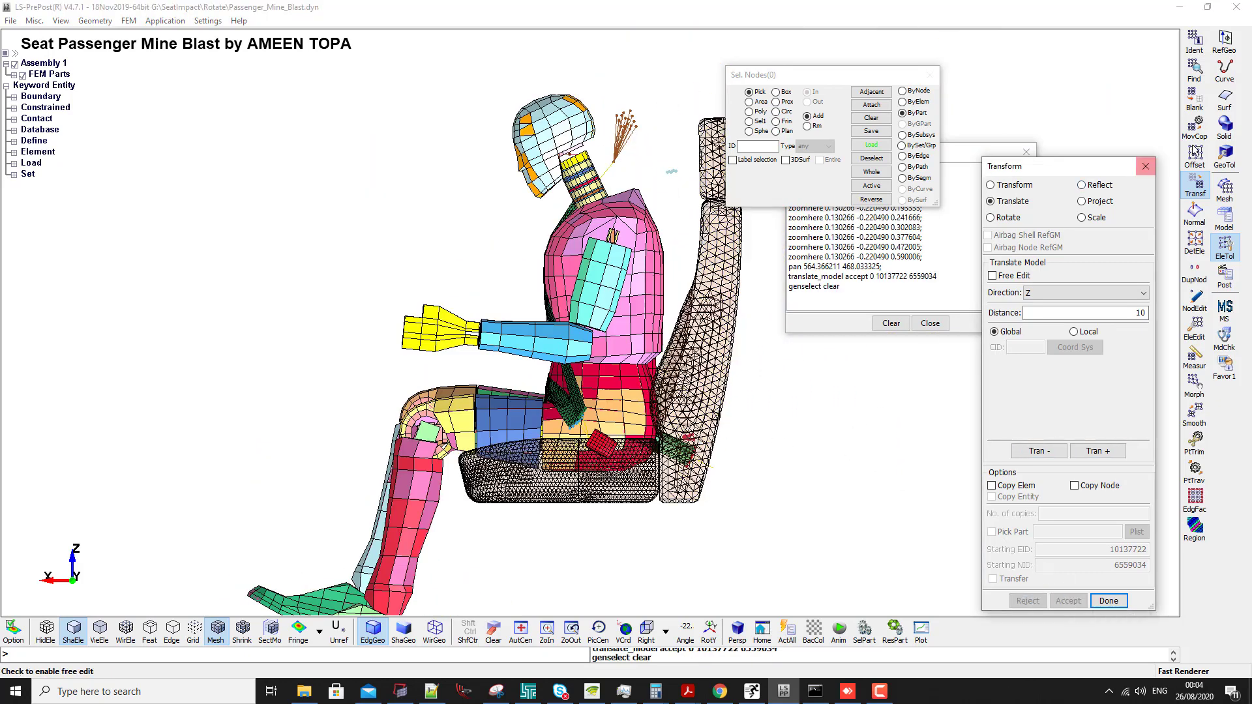
- Copy all Seat Foam elements into target part 95265107 "auto created" and accept the copy
{"action": "left_click", "coordinate": [1194, 126]}
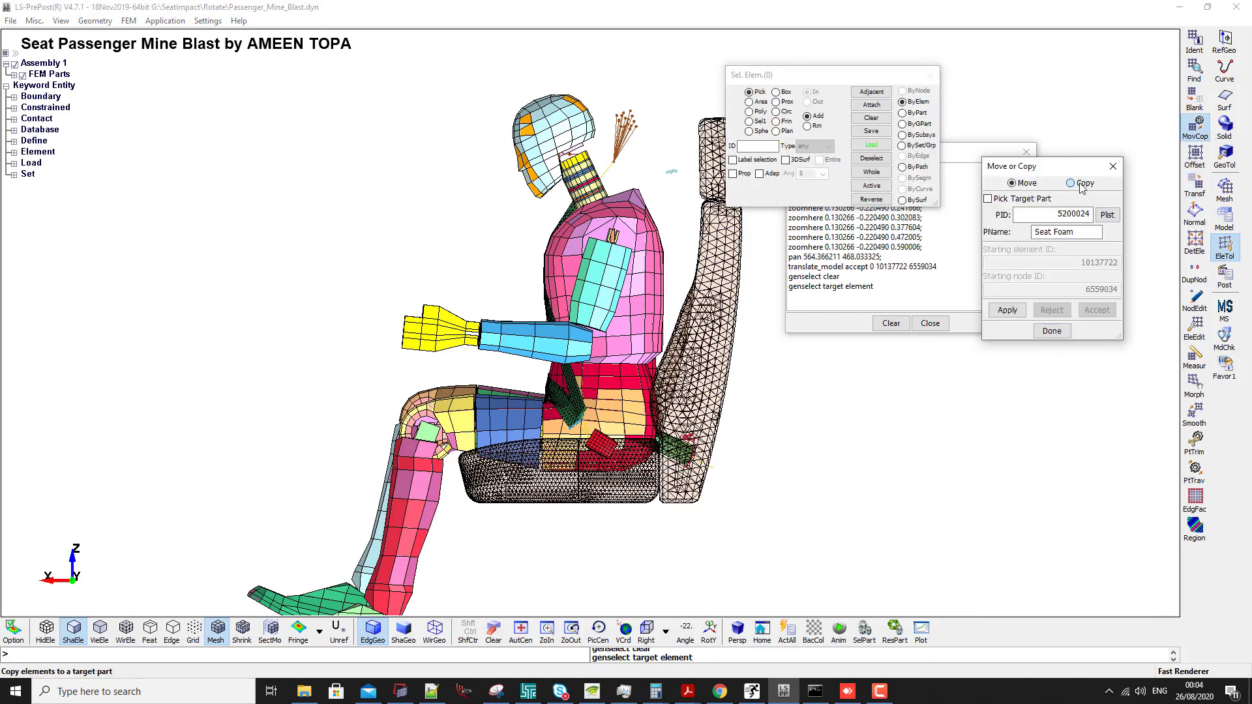
{"action": "left_click", "coordinate": [1081, 185]}
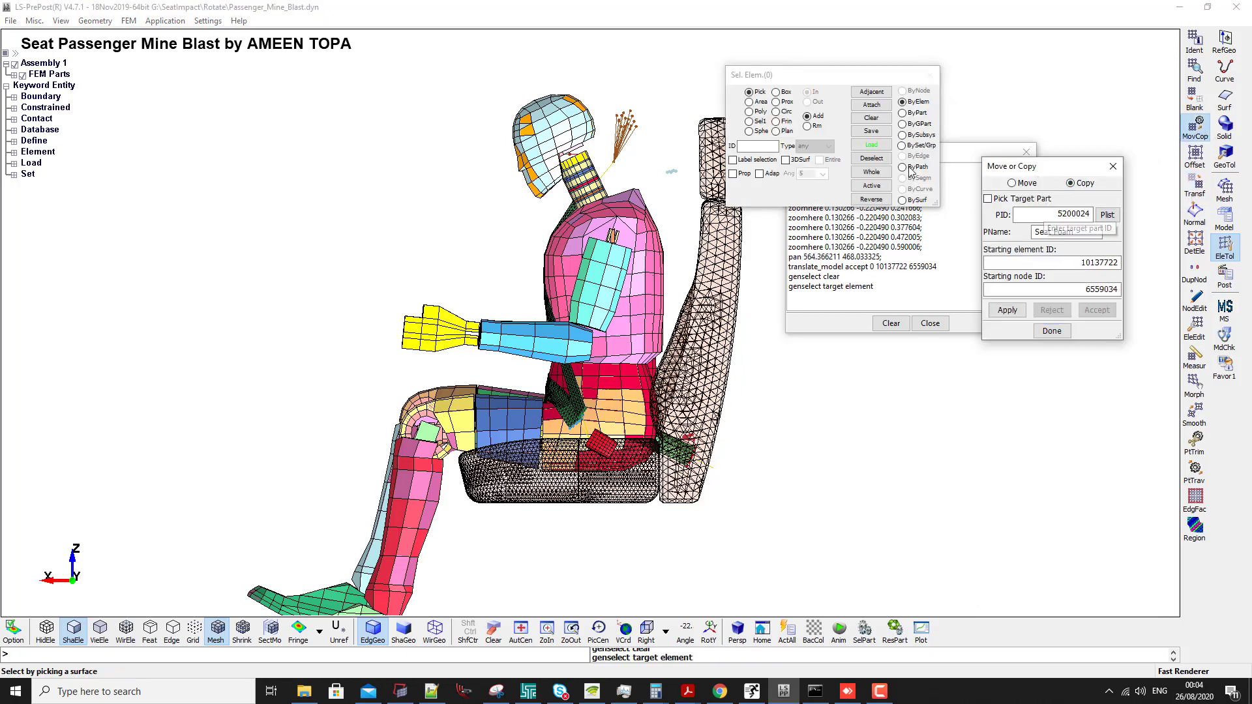
{"action": "left_click", "coordinate": [915, 113]}
{"action": "left_click", "coordinate": [706, 316]}
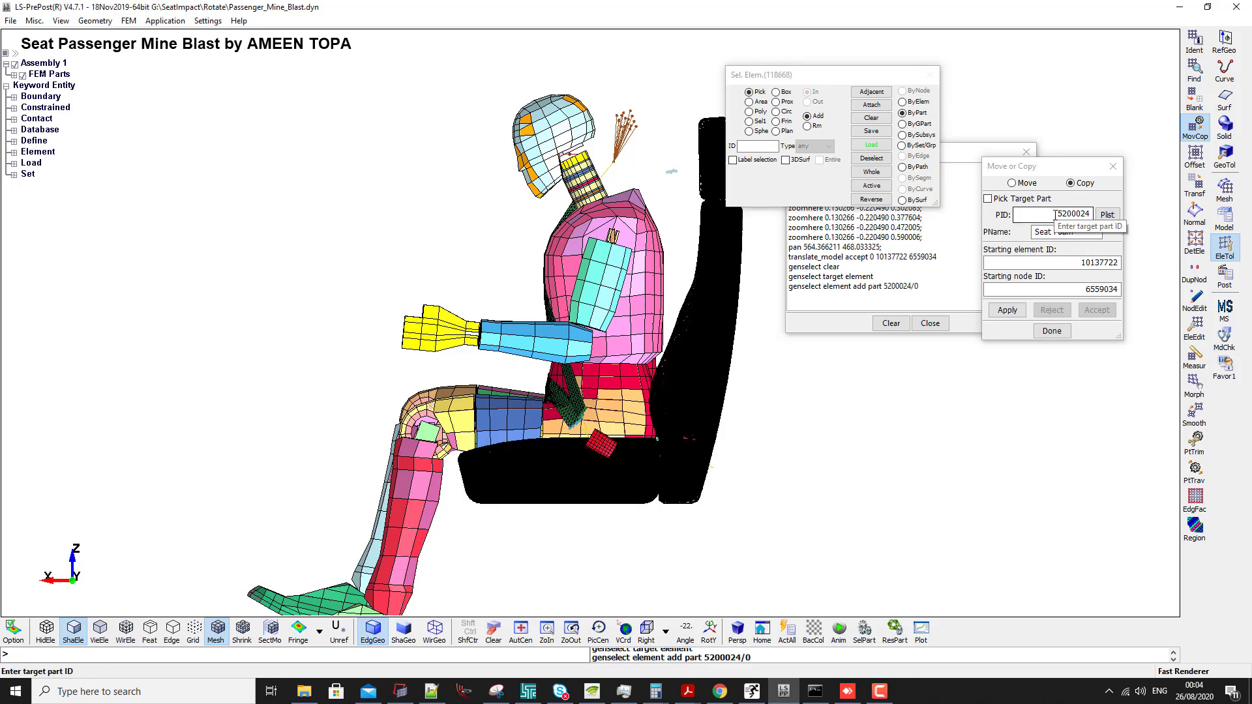
{"action": "left_click", "coordinate": [1107, 215]}
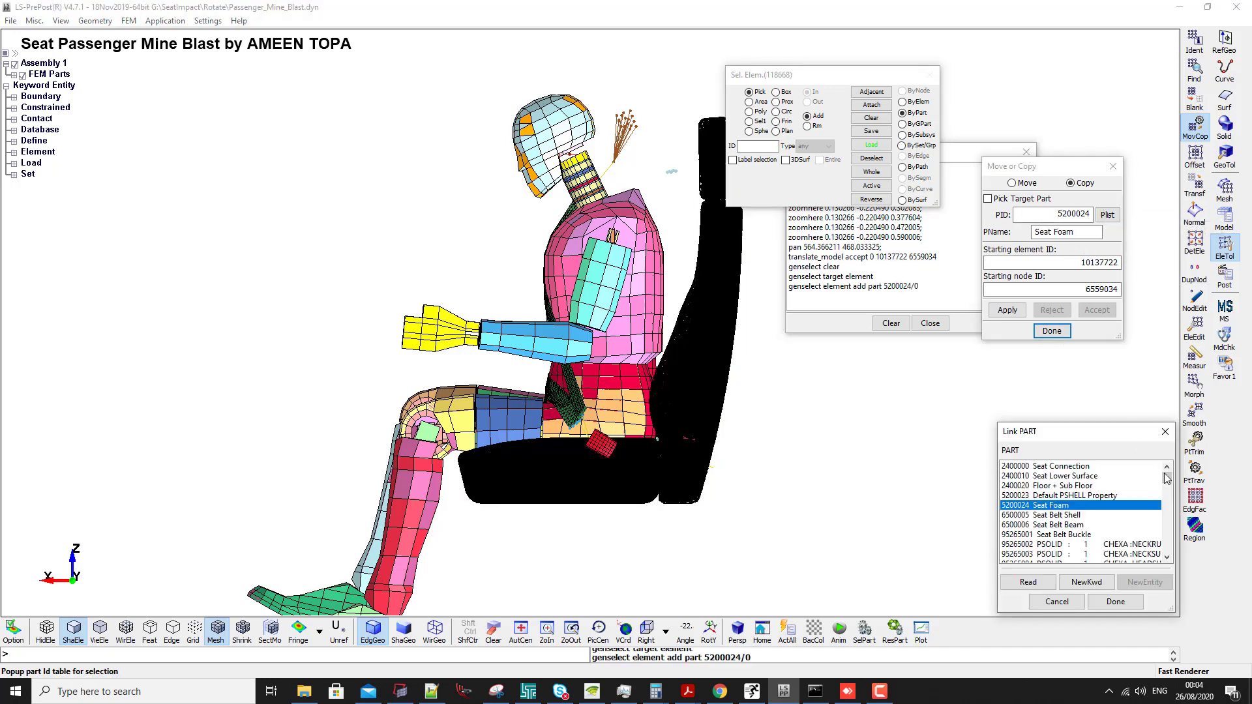
{"action": "left_click_drag", "start_coordinate": [1167, 479], "coordinate": [1167, 574]}
{"action": "left_click", "coordinate": [1072, 555]}
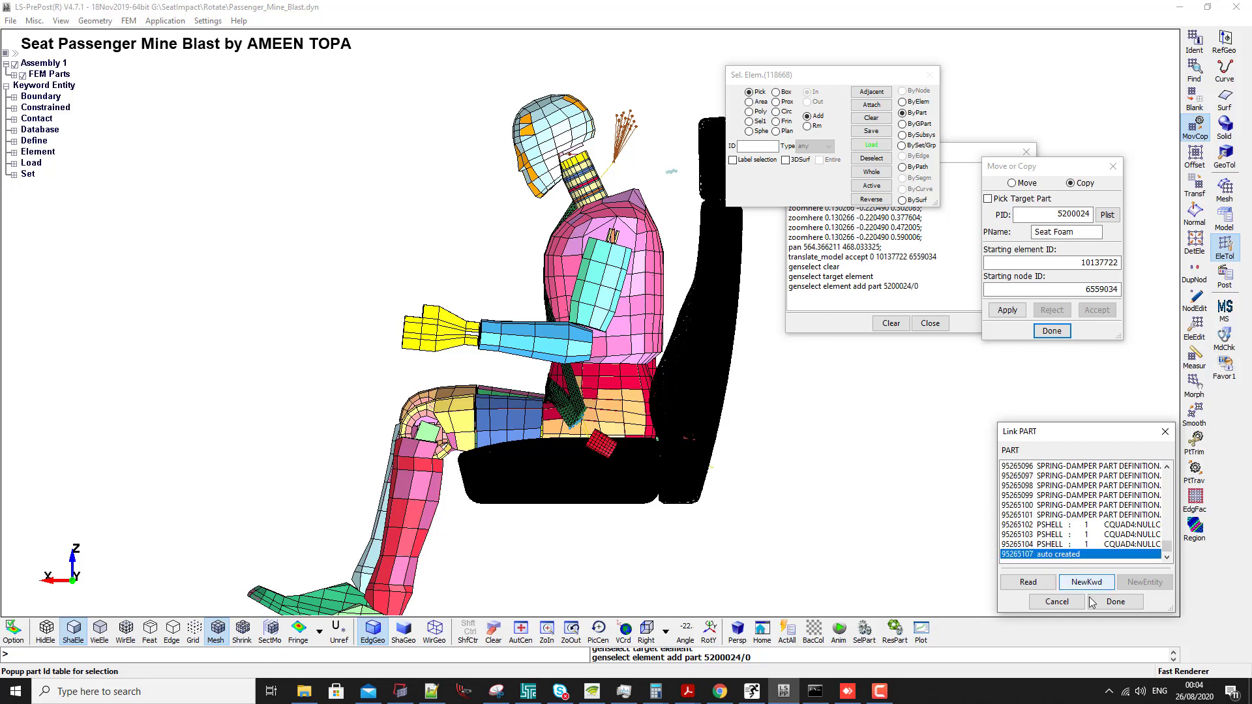
{"action": "left_click", "coordinate": [1102, 603]}
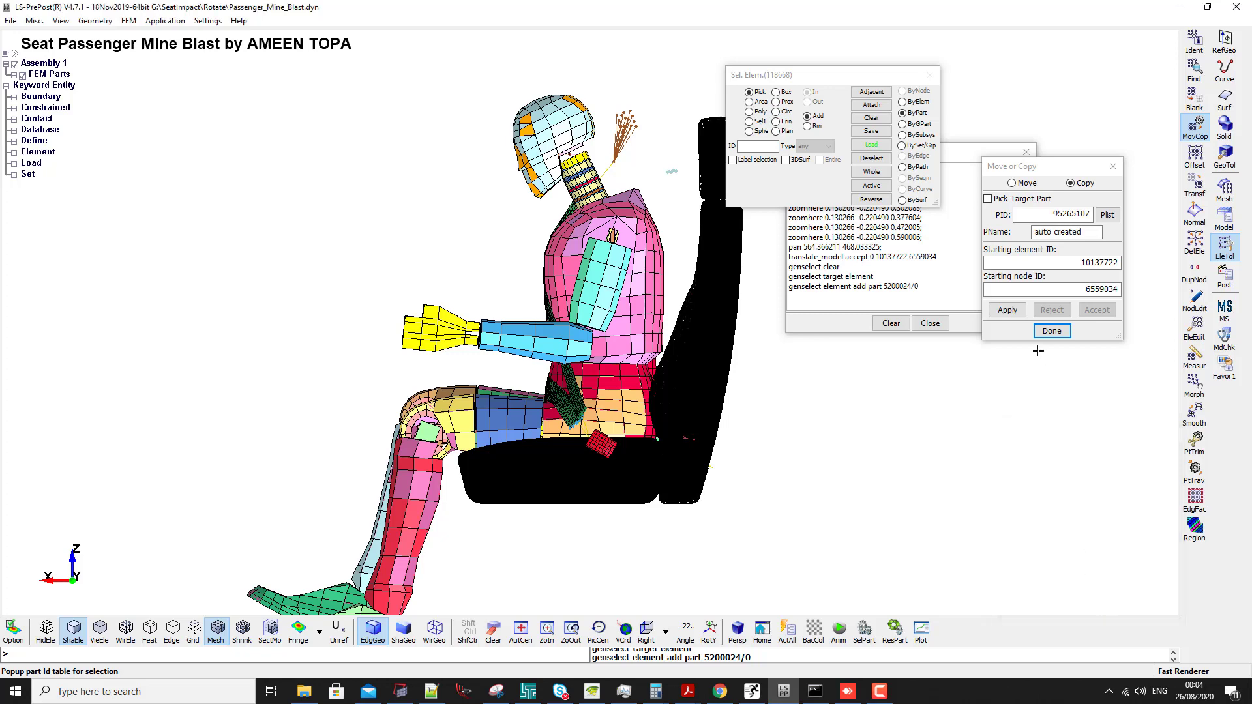
{"action": "left_click", "coordinate": [1007, 310]}
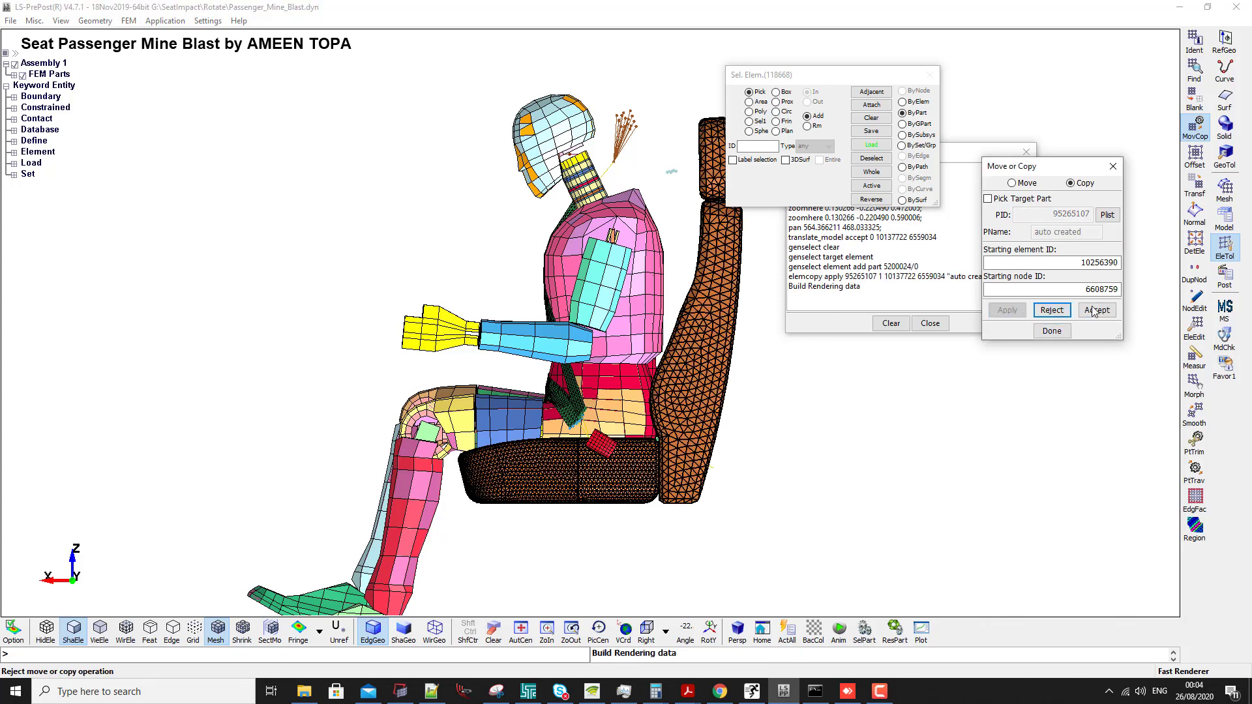
{"action": "left_click", "coordinate": [1096, 311]}
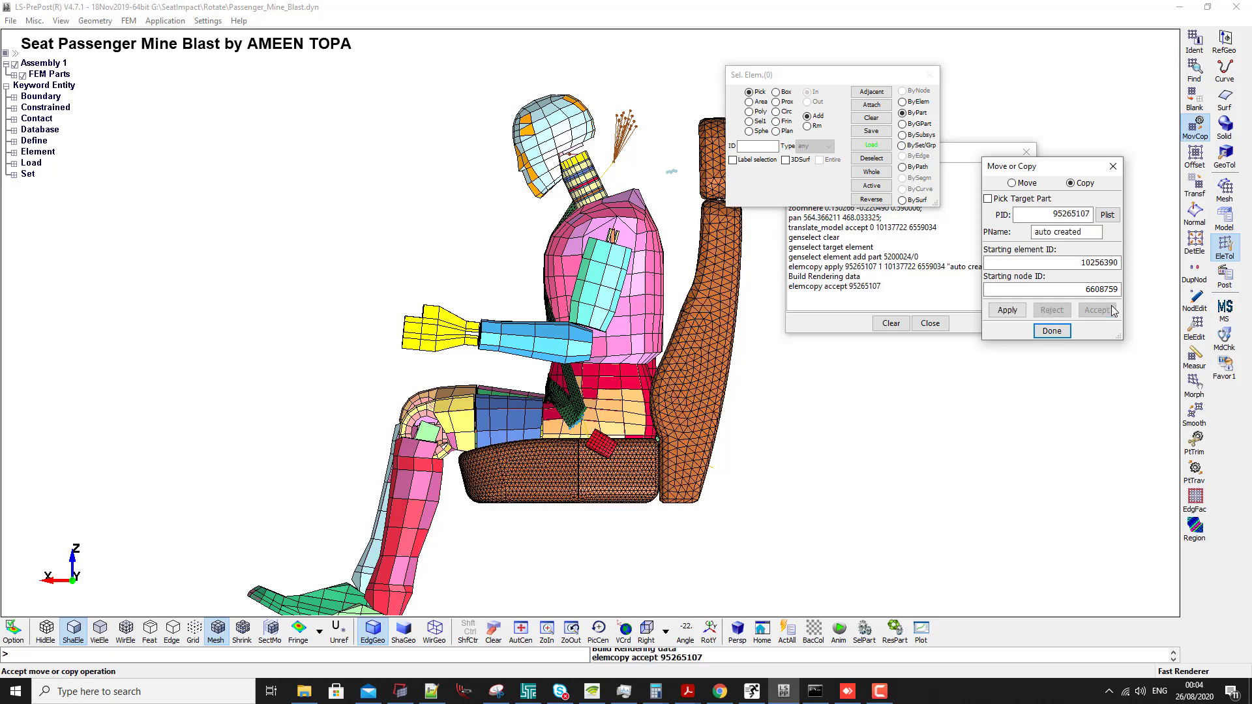
- Hide the original 5200024 Seat Foam part so that only the copied seat is displayed
{"action": "key", "text": "F2"}
{"action": "left_click", "coordinate": [701, 366]}
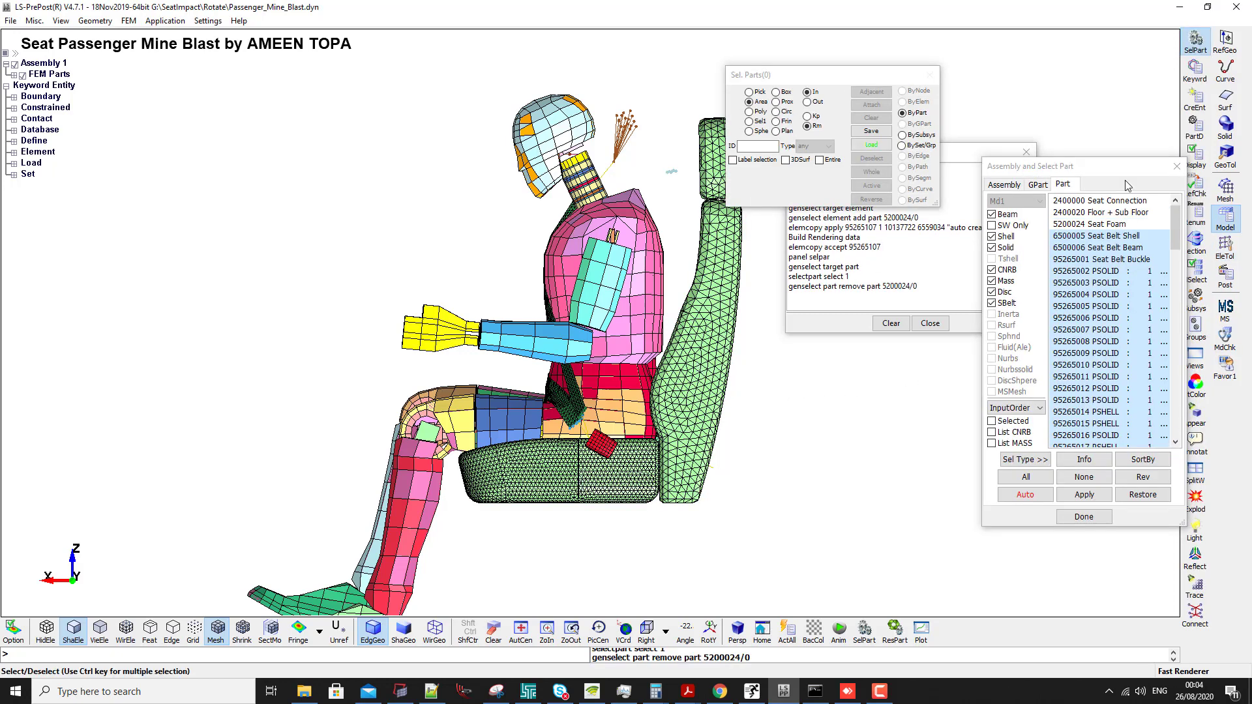
{"action": "left_click", "coordinate": [1175, 167]}
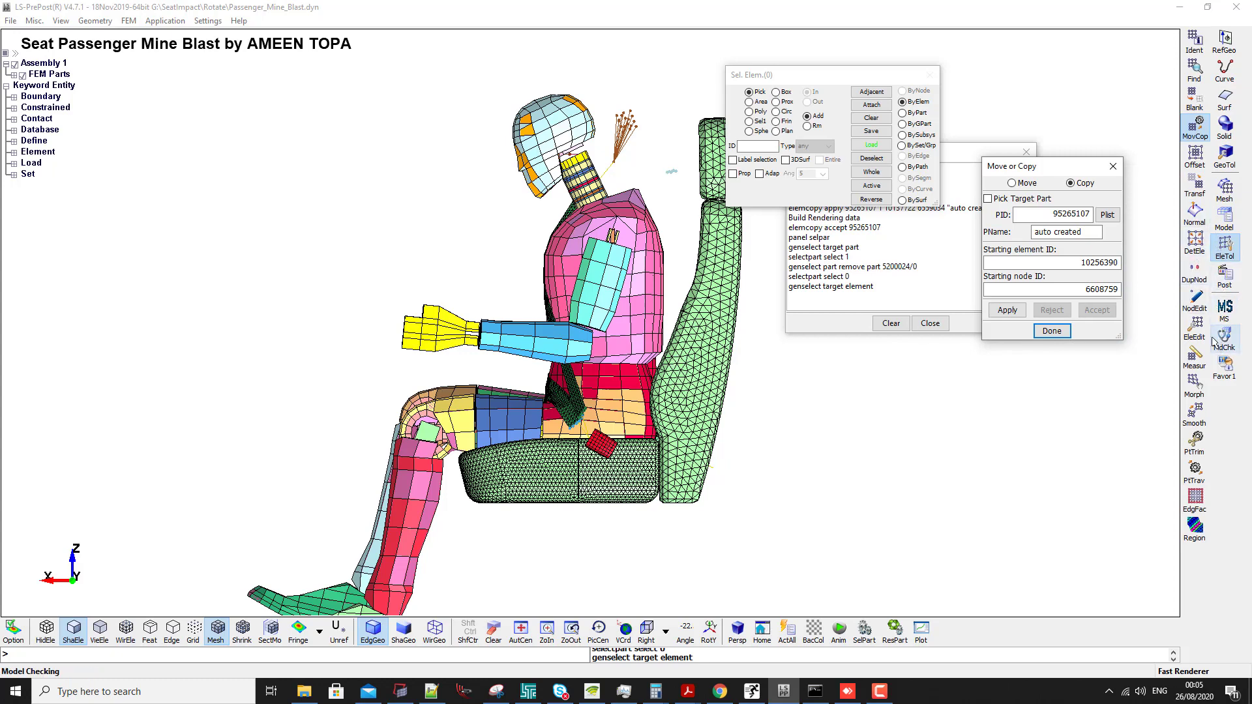
- Start the Seat Deformer with press-down direction 0, 0, -1 and pick the pelvis and upper-leg parts as the dummy parts
{"action": "left_click", "coordinate": [185, 24]}
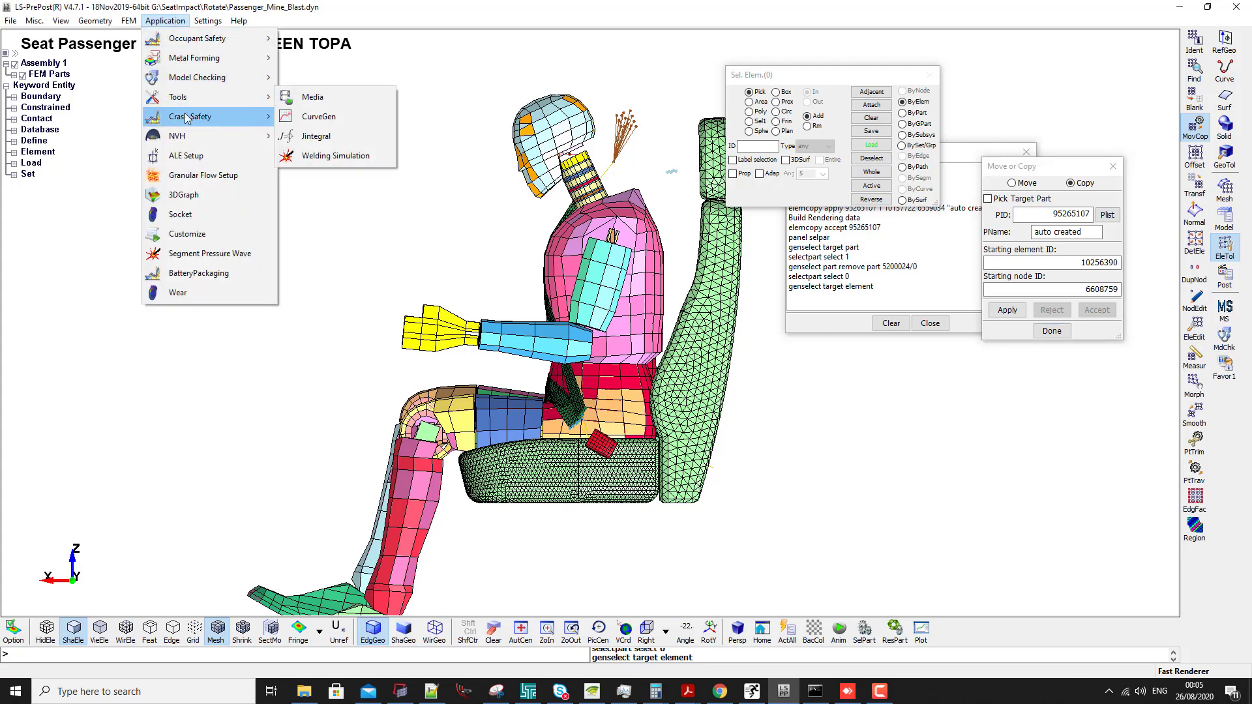
{"action": "mouse_move", "coordinate": [182, 43]}
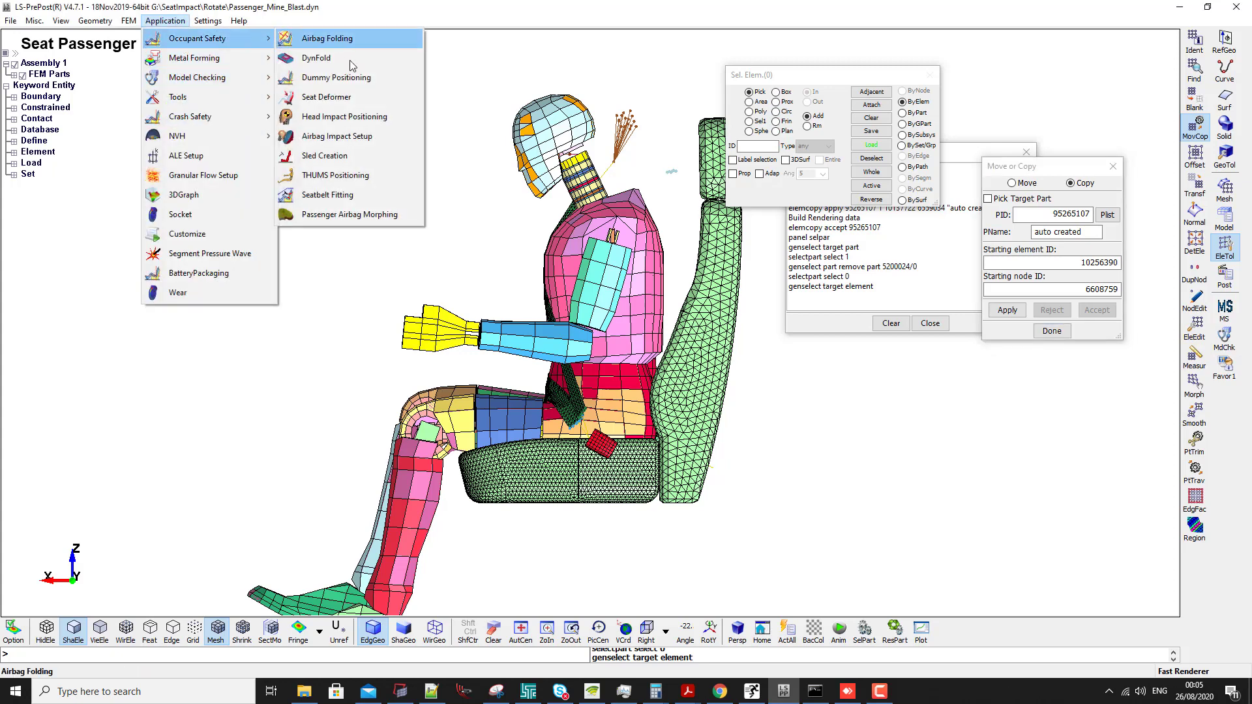
{"action": "left_click", "coordinate": [345, 90]}
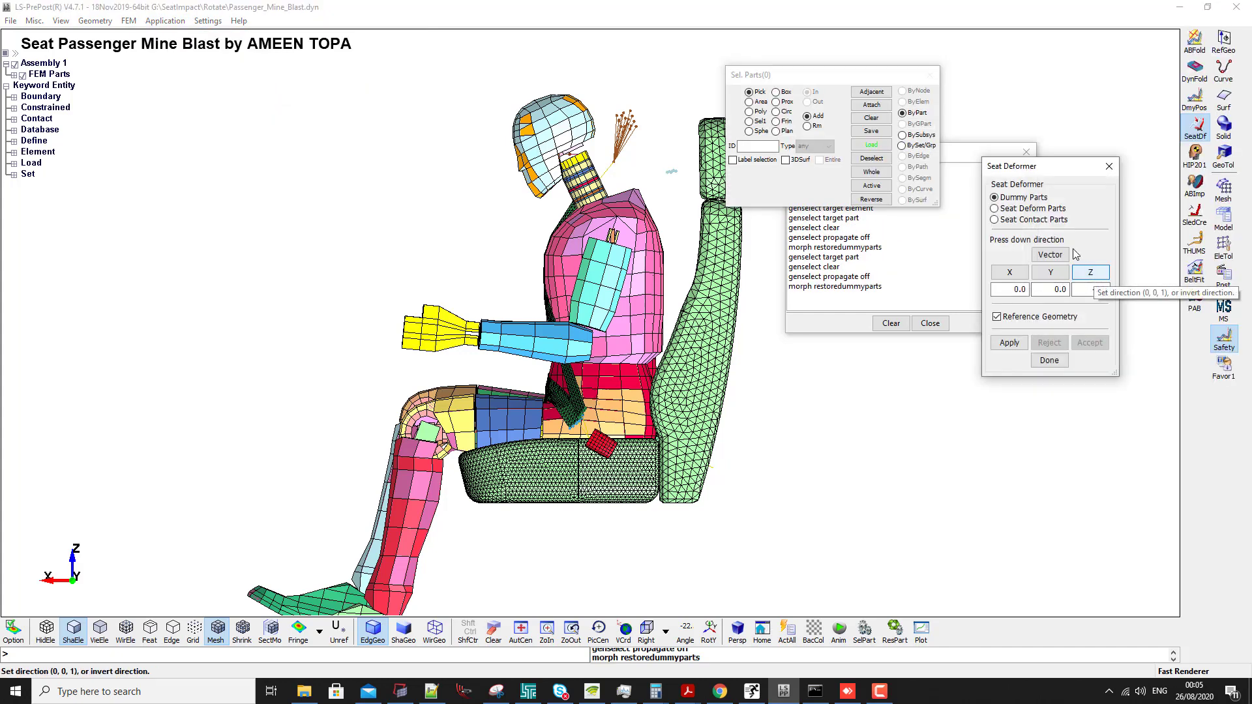
{"action": "left_click", "coordinate": [625, 411]}
{"action": "scroll", "coordinate": [625, 414], "scroll_direction": "up", "scroll_amount": 3}
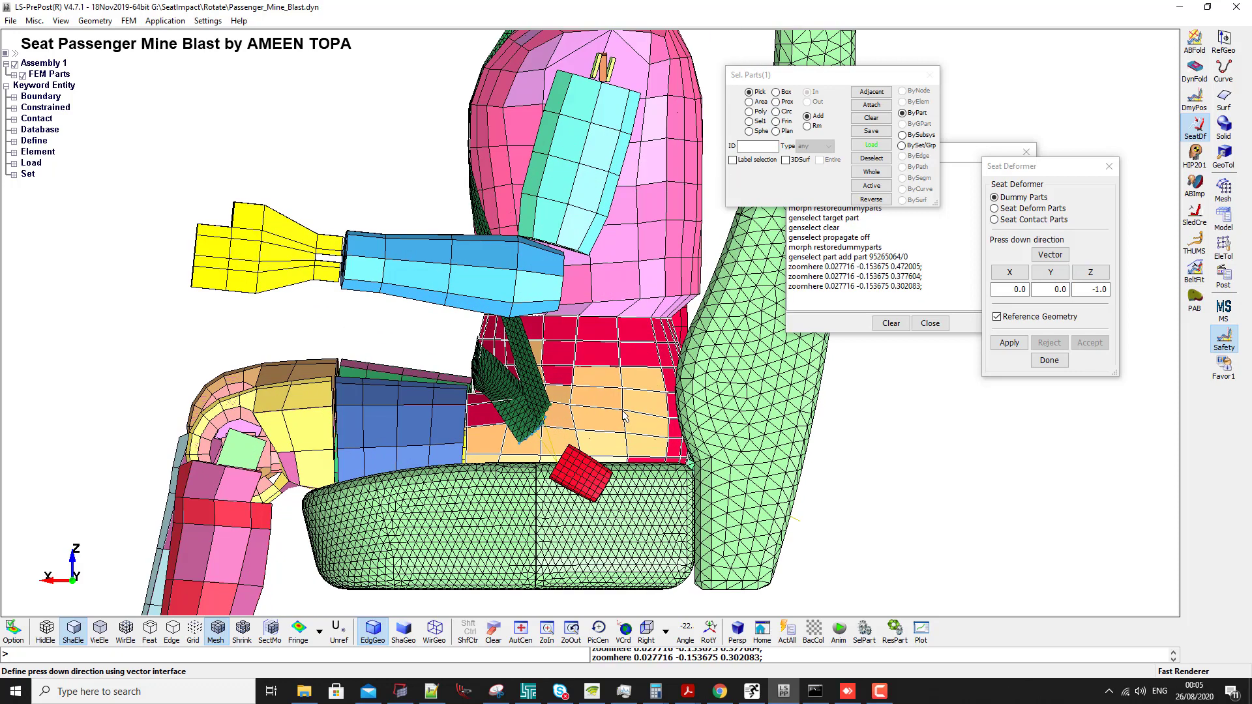
{"action": "left_click", "coordinate": [411, 410]}
{"action": "left_click", "coordinate": [313, 415]}
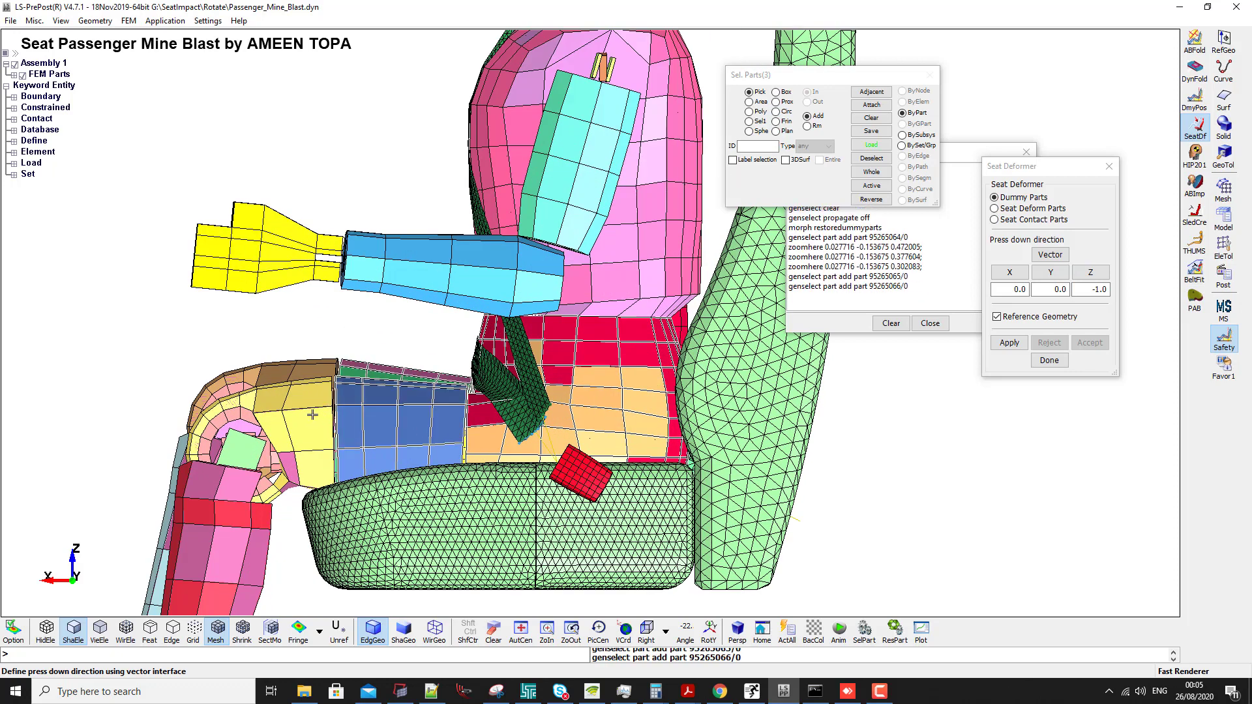
{"action": "left_click", "coordinate": [327, 411]}
{"action": "left_click", "coordinate": [309, 371]}
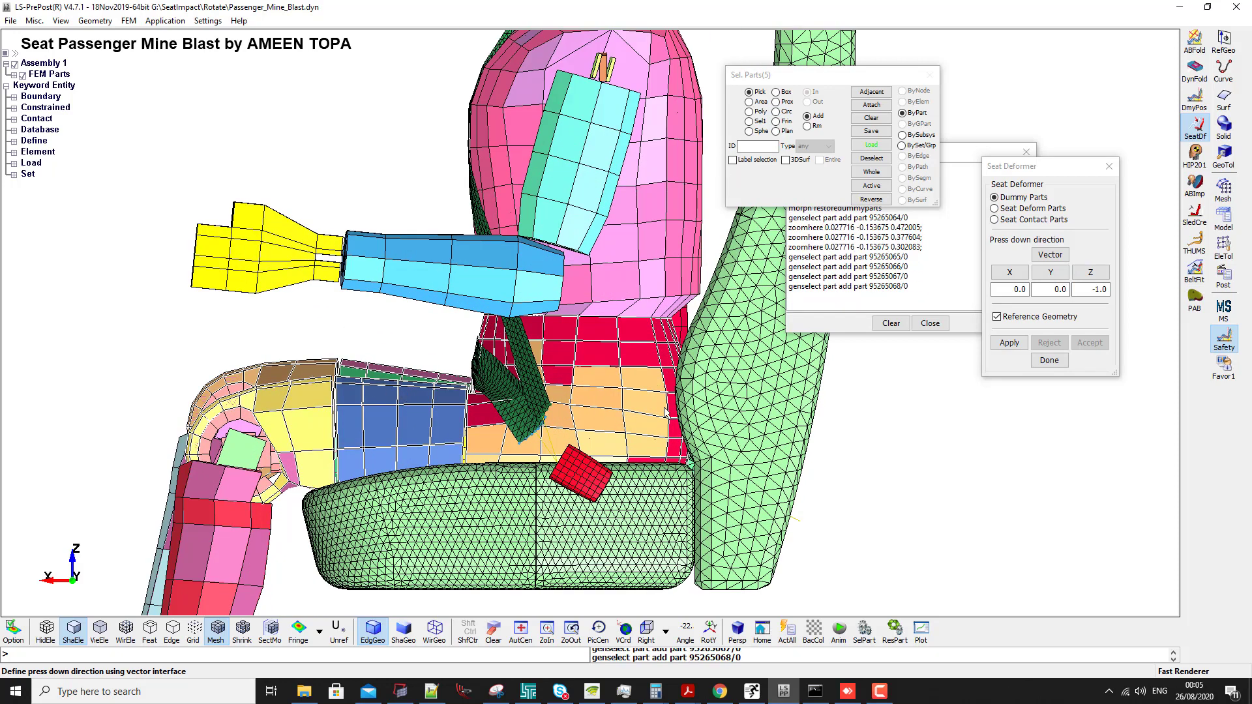
- Assign the copied seat as both deform part and contact part, then apply and accept the deformation with Reference Geometry enabled
{"action": "left_click", "coordinate": [996, 208]}
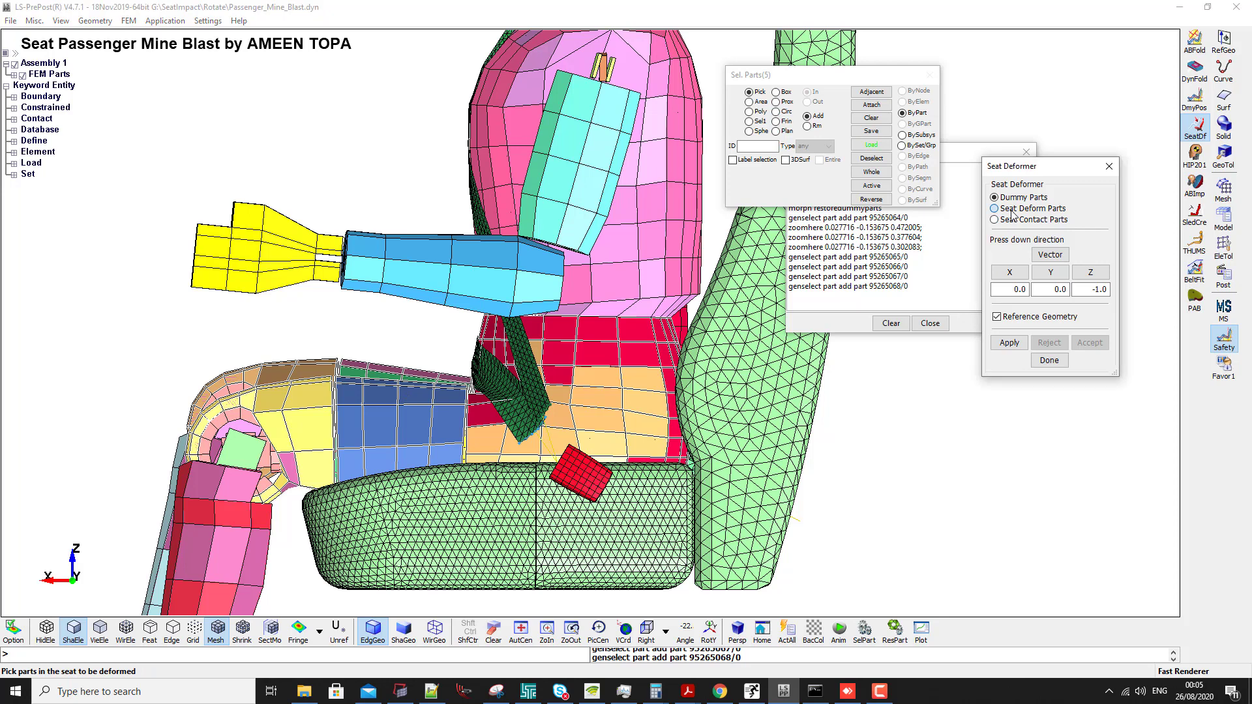
{"action": "left_click", "coordinate": [631, 533]}
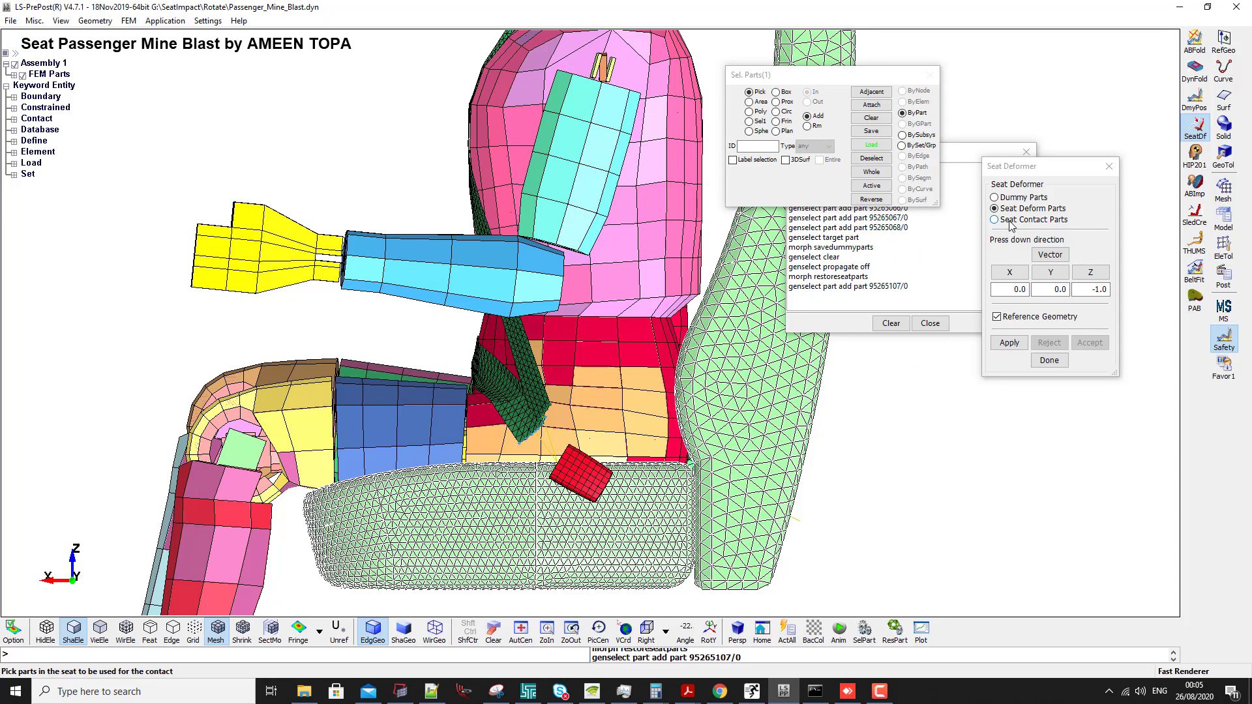
{"action": "left_click", "coordinate": [995, 220]}
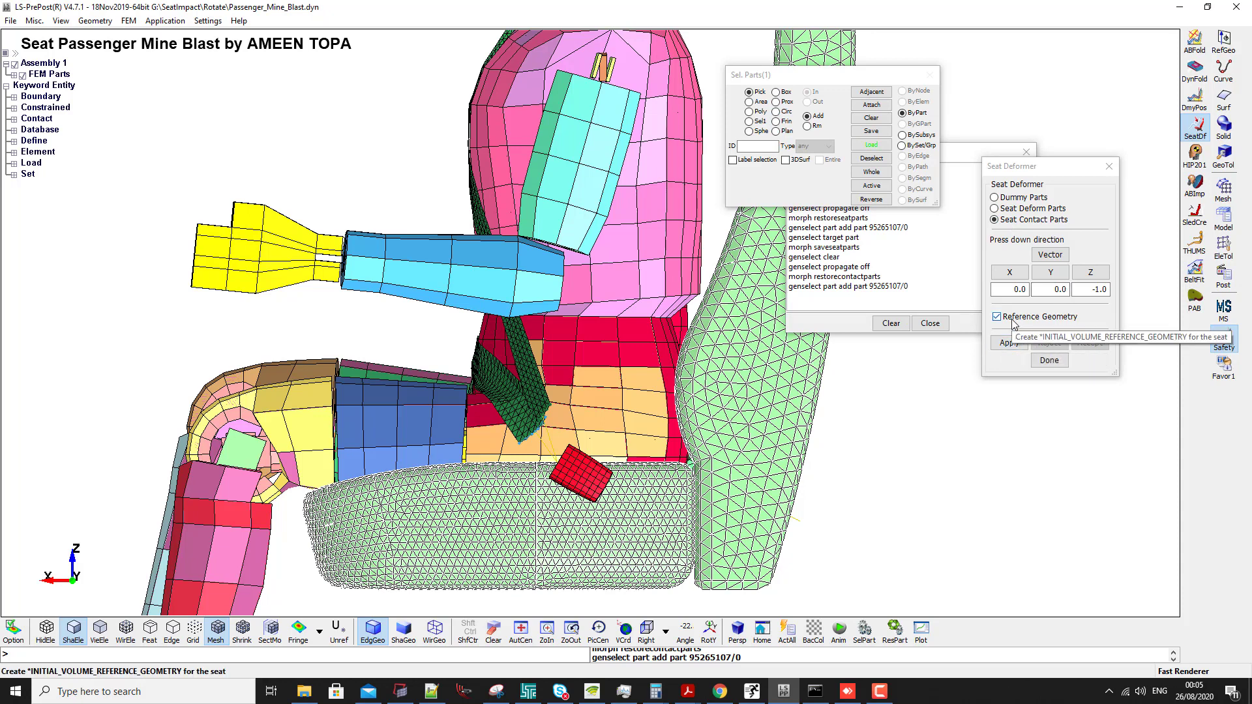
{"action": "left_click", "coordinate": [1008, 342]}
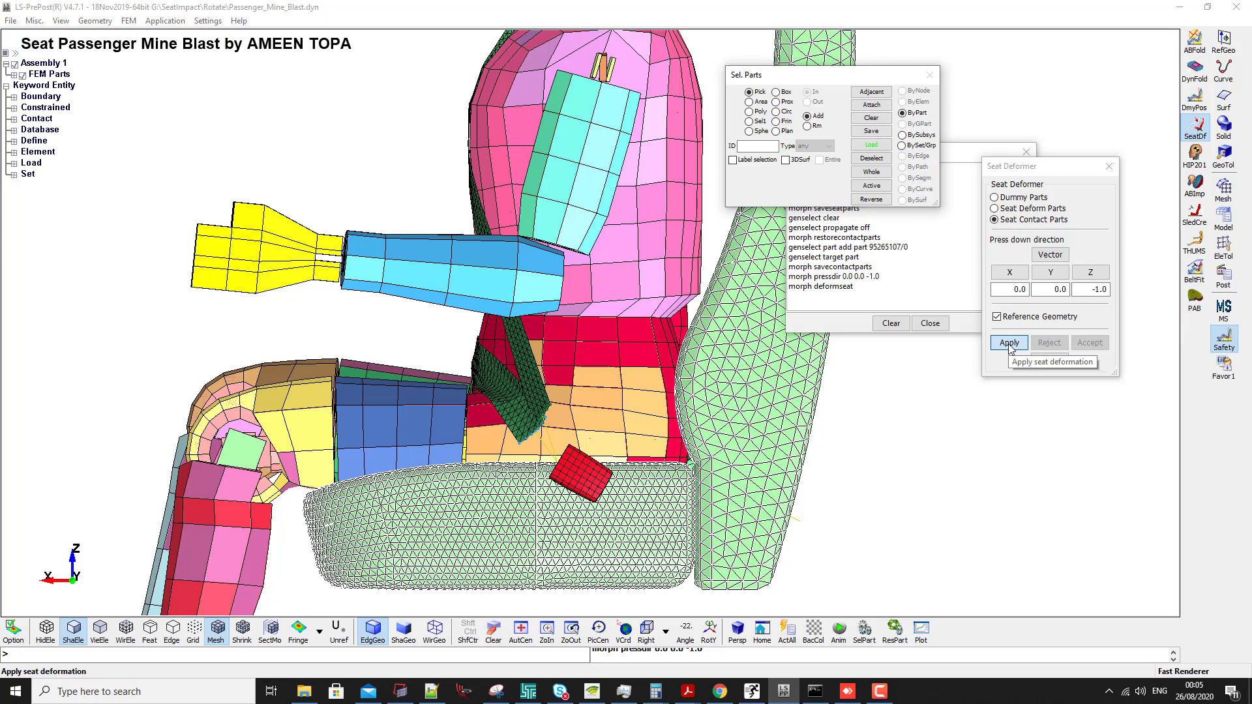
{"action": "left_click", "coordinate": [1089, 342]}
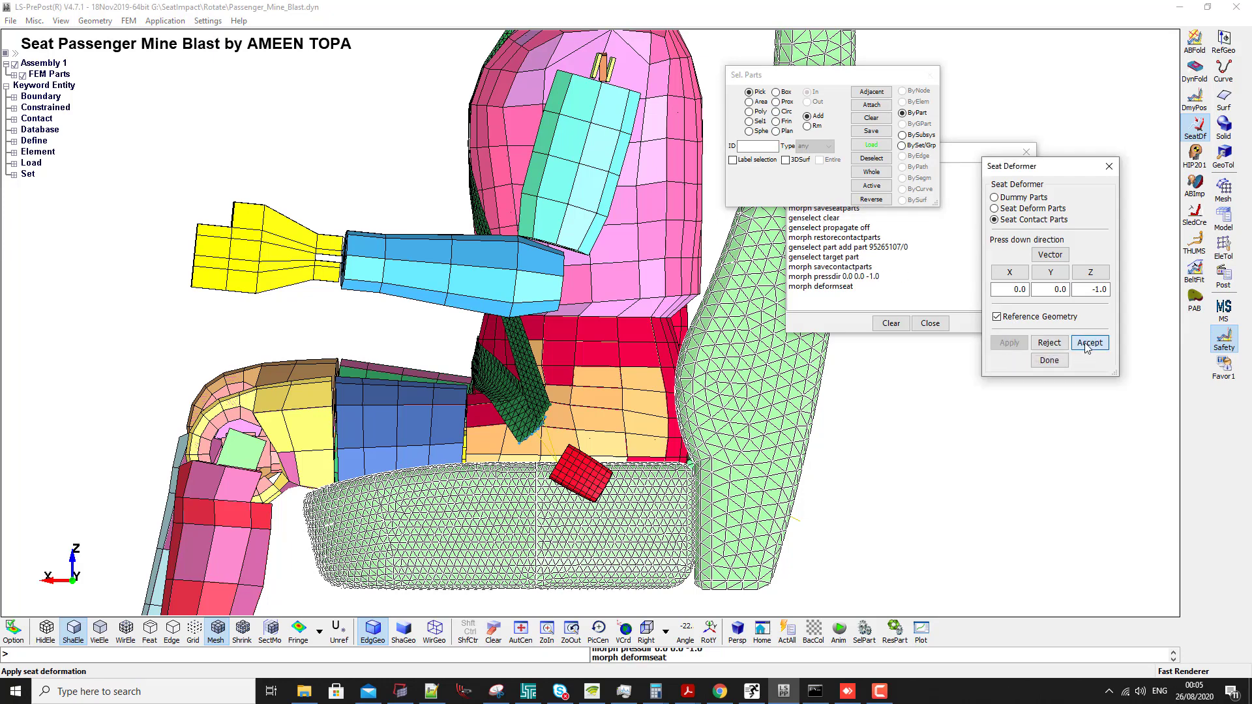
- Hide the copied seat part and the dummy's torso, arm, pelvis and upper-leg parts
{"action": "scroll", "coordinate": [629, 470], "scroll_direction": "down", "scroll_amount": 3}
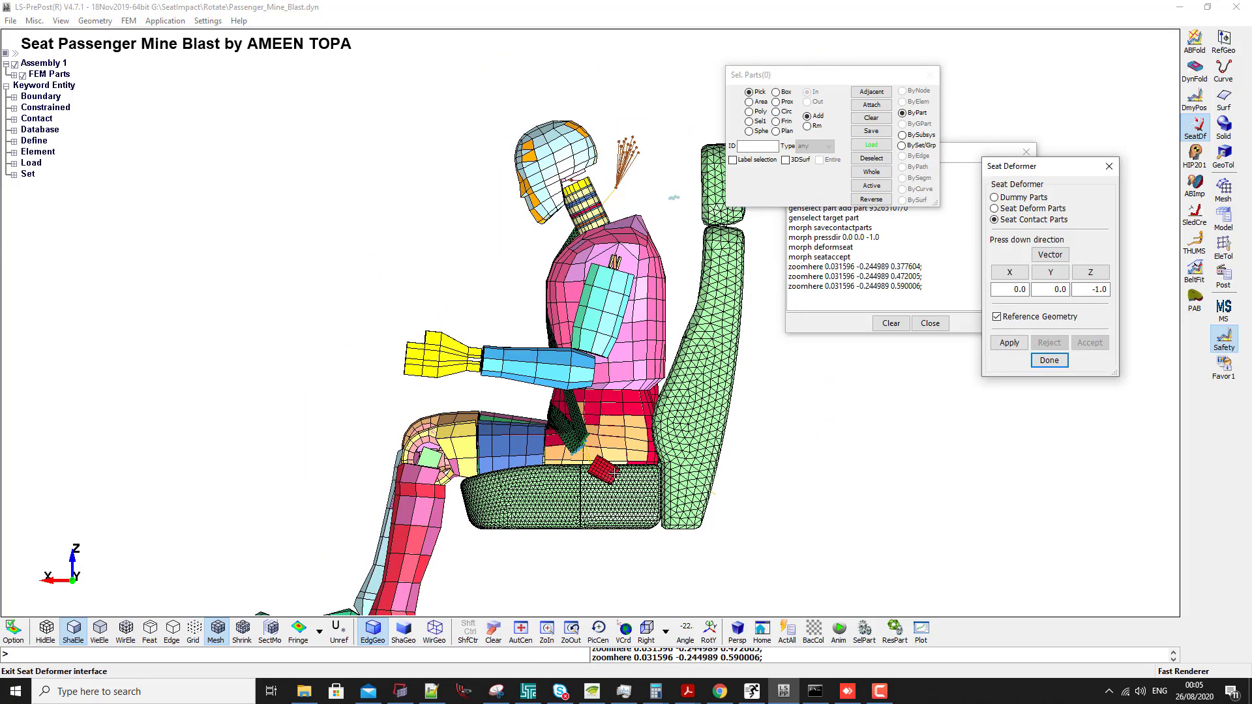
{"action": "key", "text": "ctrl+p"}
{"action": "left_click", "coordinate": [630, 492]}
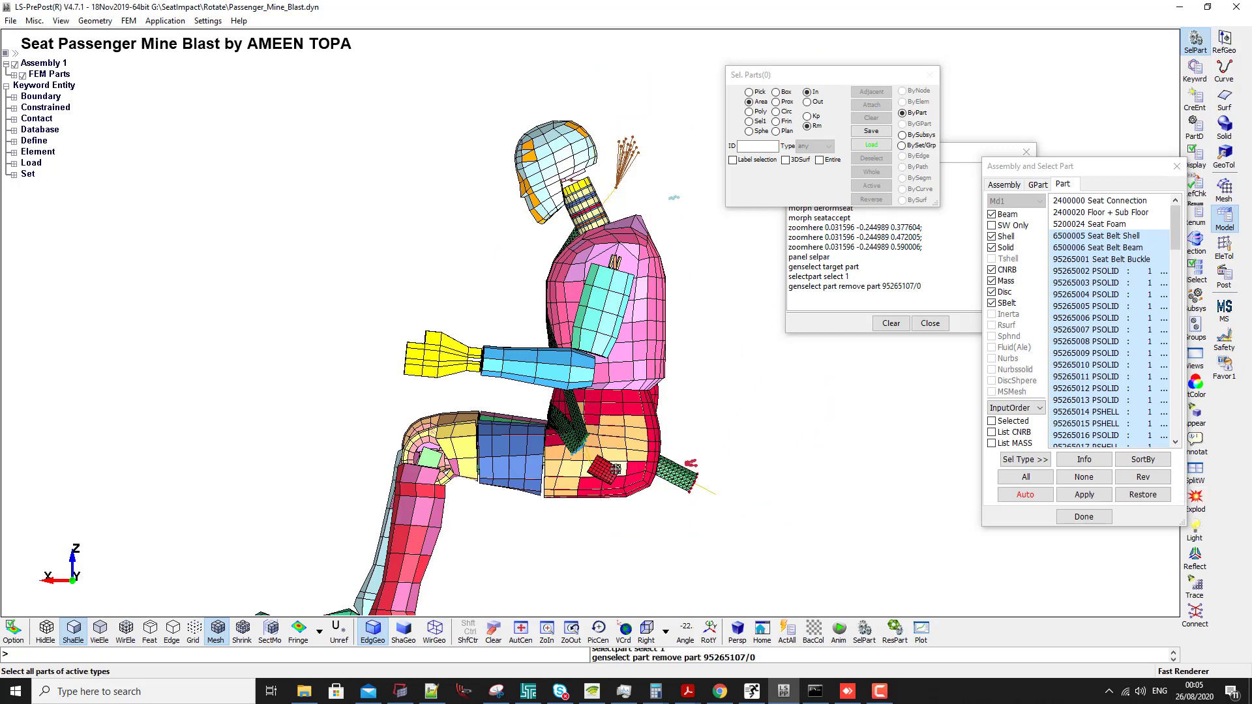
{"action": "left_click_drag", "start_coordinate": [473, 534], "coordinate": [693, 277]}
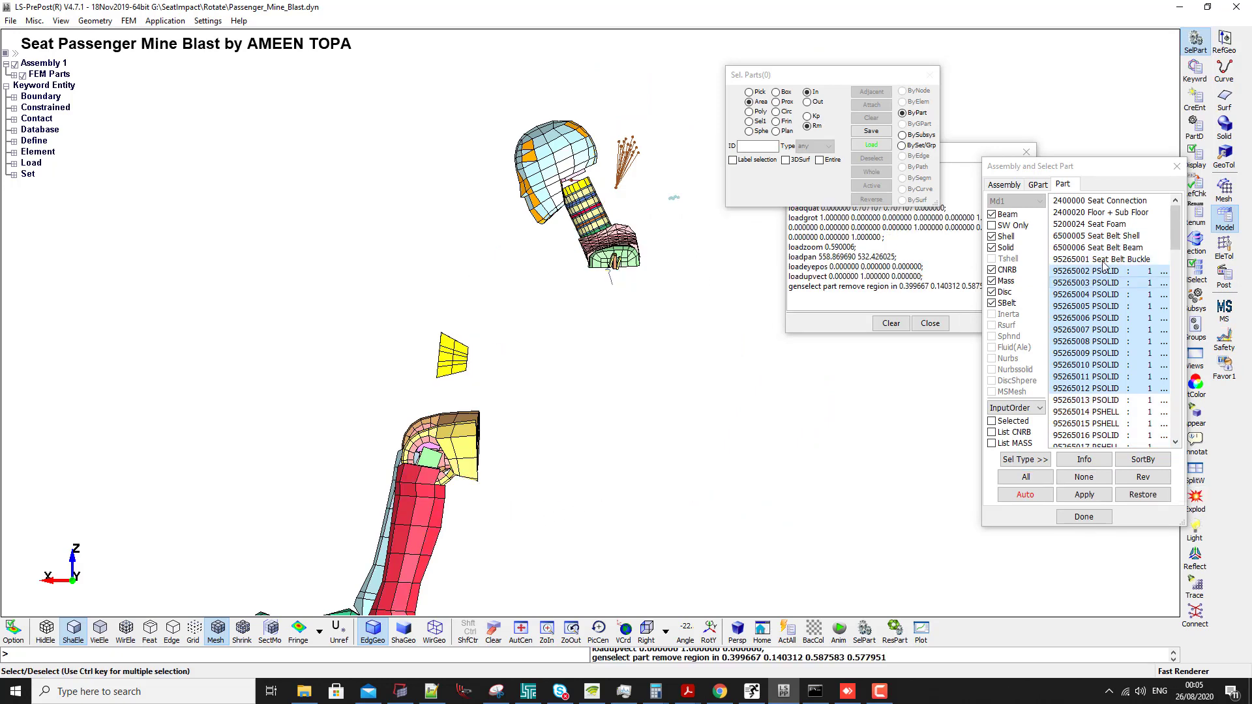
- Display the copied seat part 95265107 Solid and examine the deformed cushion surface up close where the dummy was pressed in
{"action": "left_click_drag", "start_coordinate": [1174, 237], "coordinate": [1174, 417]}
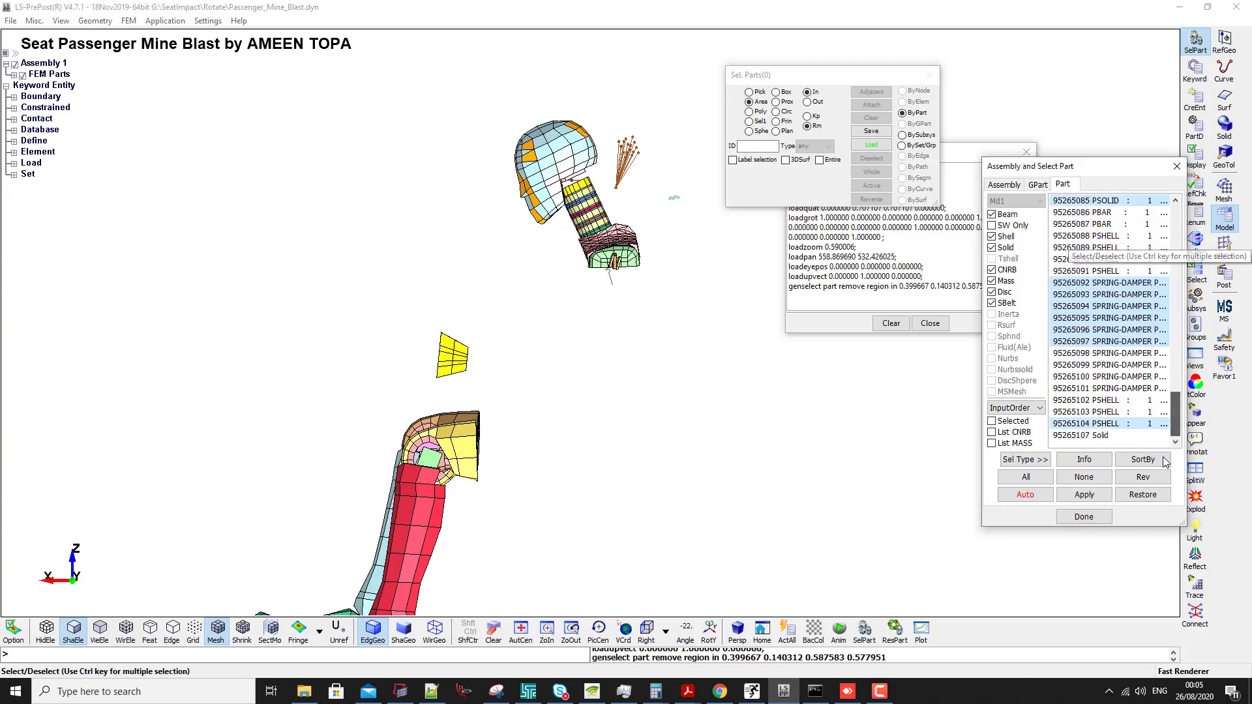
{"action": "left_click", "coordinate": [1107, 436]}
{"action": "scroll", "coordinate": [578, 501], "scroll_direction": "down", "scroll_amount": 3}
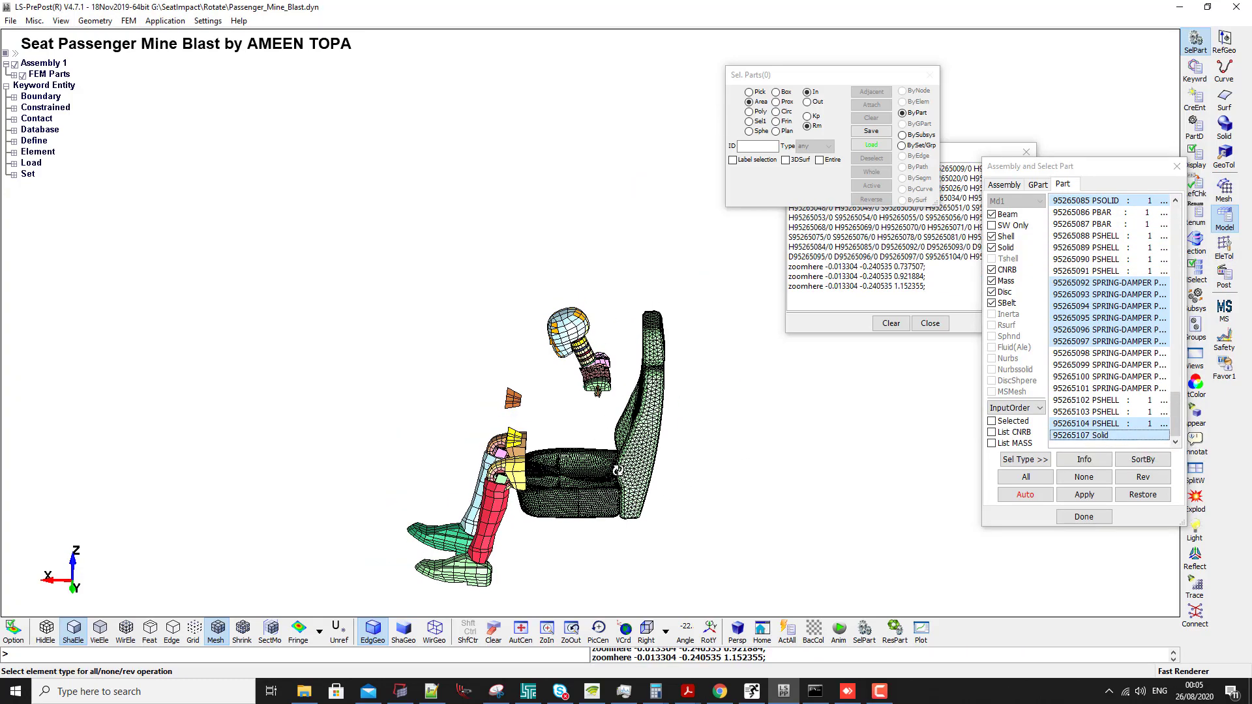
{"action": "scroll", "coordinate": [578, 501], "scroll_direction": "down", "scroll_amount": 6}
{"action": "left_click_drag", "start_coordinate": [578, 501], "coordinate": [531, 327], "text": "shift"}
{"action": "middle_click_drag", "start_coordinate": [532, 327], "coordinate": [541, 314], "text": "shift"}
{"action": "left_click_drag", "start_coordinate": [542, 314], "coordinate": [538, 310], "text": "shift"}
{"action": "scroll", "coordinate": [538, 310], "scroll_direction": "down", "scroll_amount": 3}
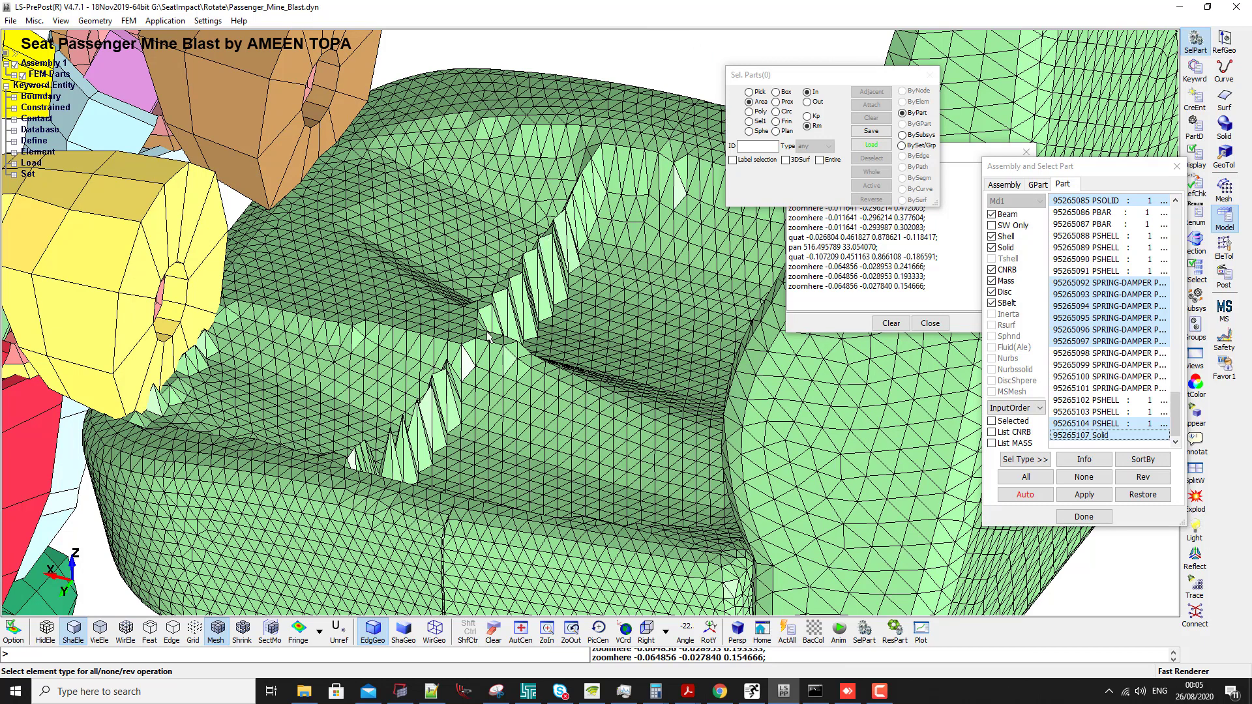
{"action": "scroll", "coordinate": [488, 336], "scroll_direction": "up", "scroll_amount": 4}
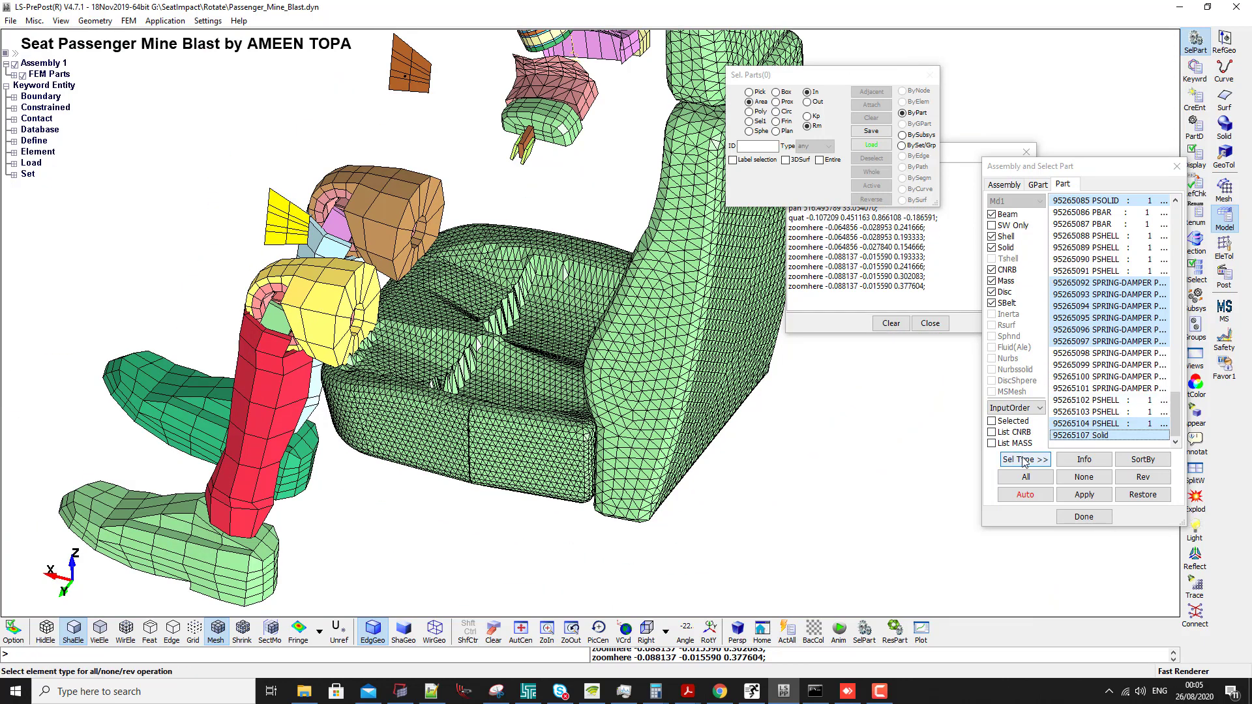
- Display the whole dummy from part 95265001 onward, hide the copied seat, and inspect the joints between upper legs and pelvis
{"action": "left_click", "coordinate": [1064, 435]}
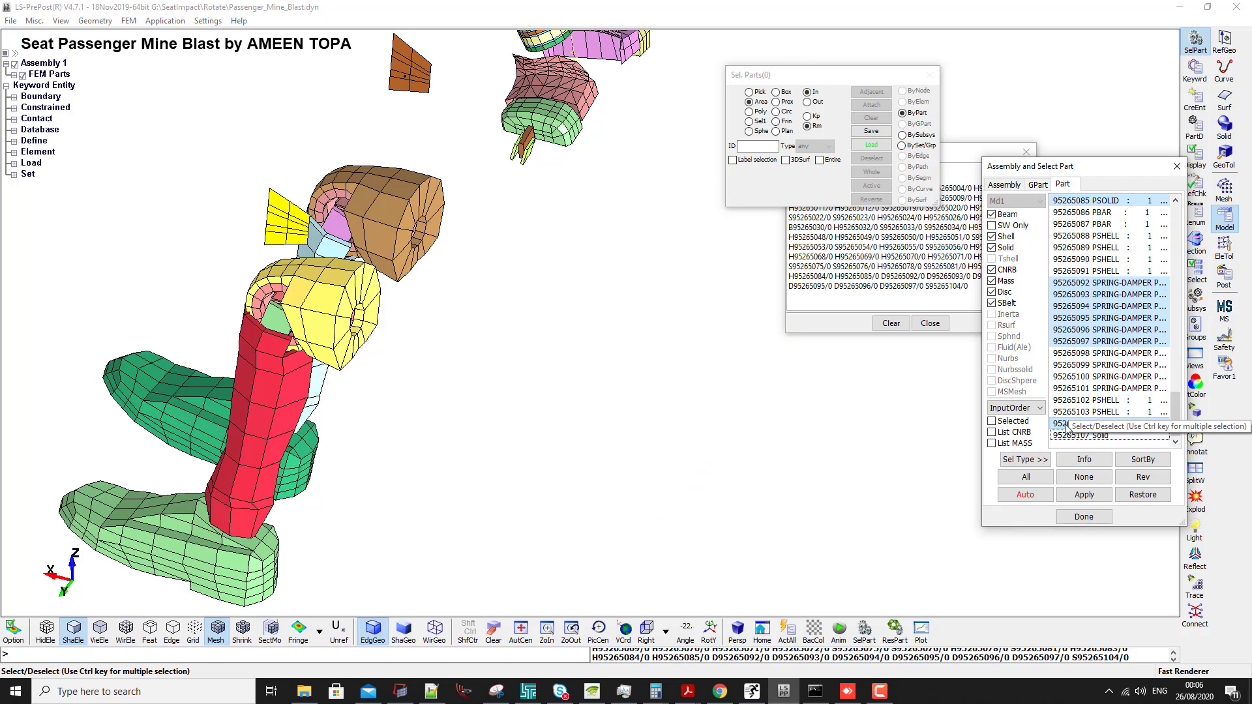
{"action": "left_click_drag", "start_coordinate": [1178, 404], "coordinate": [1089, 207]}
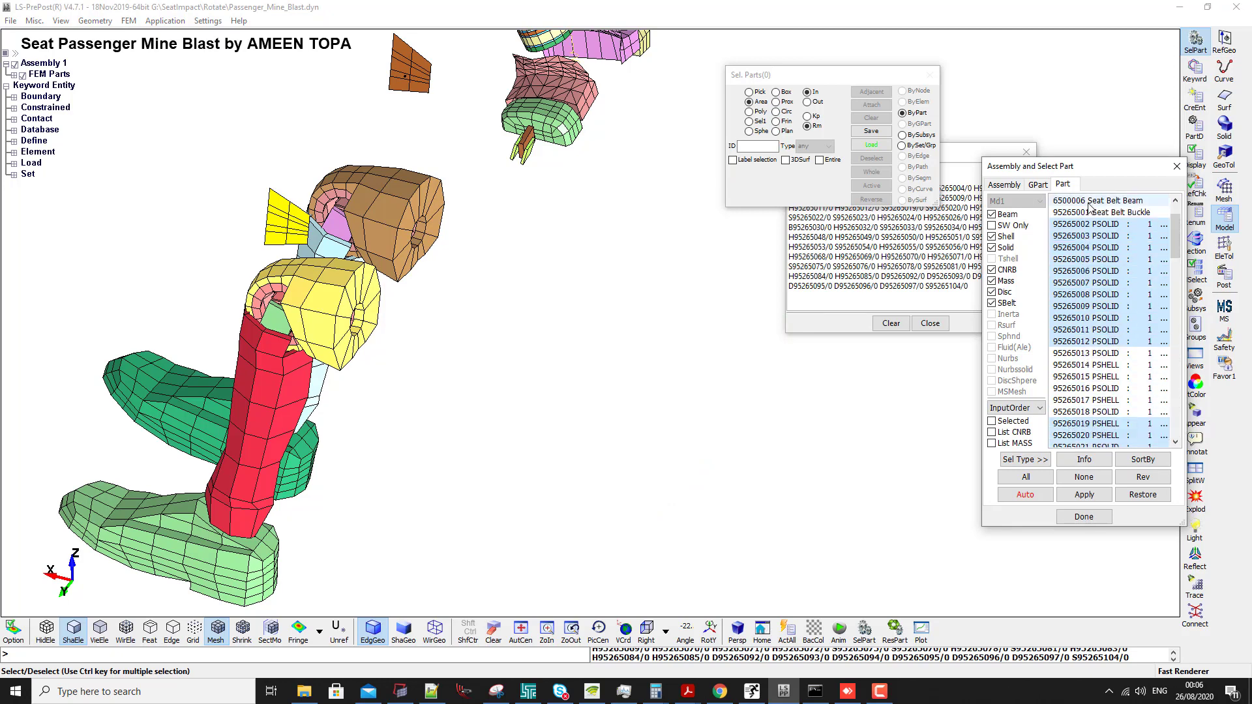
{"action": "left_click", "coordinate": [1088, 212], "text": "shift"}
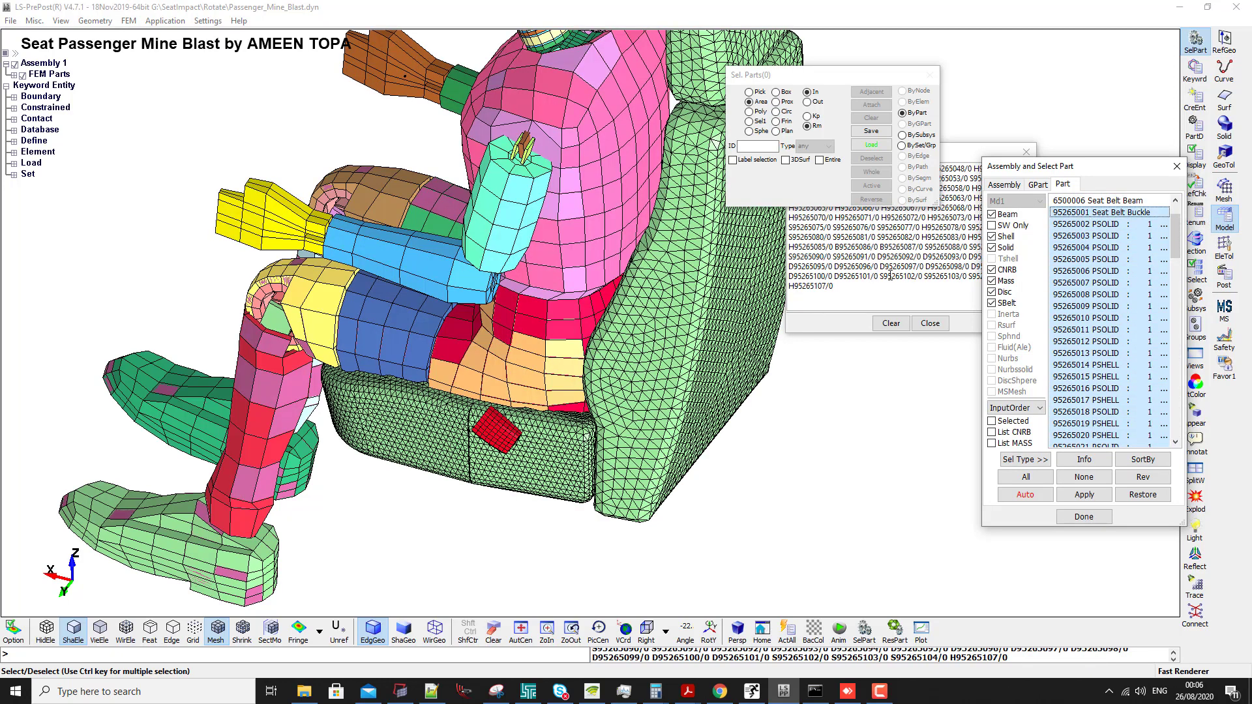
{"action": "left_click", "coordinate": [653, 424]}
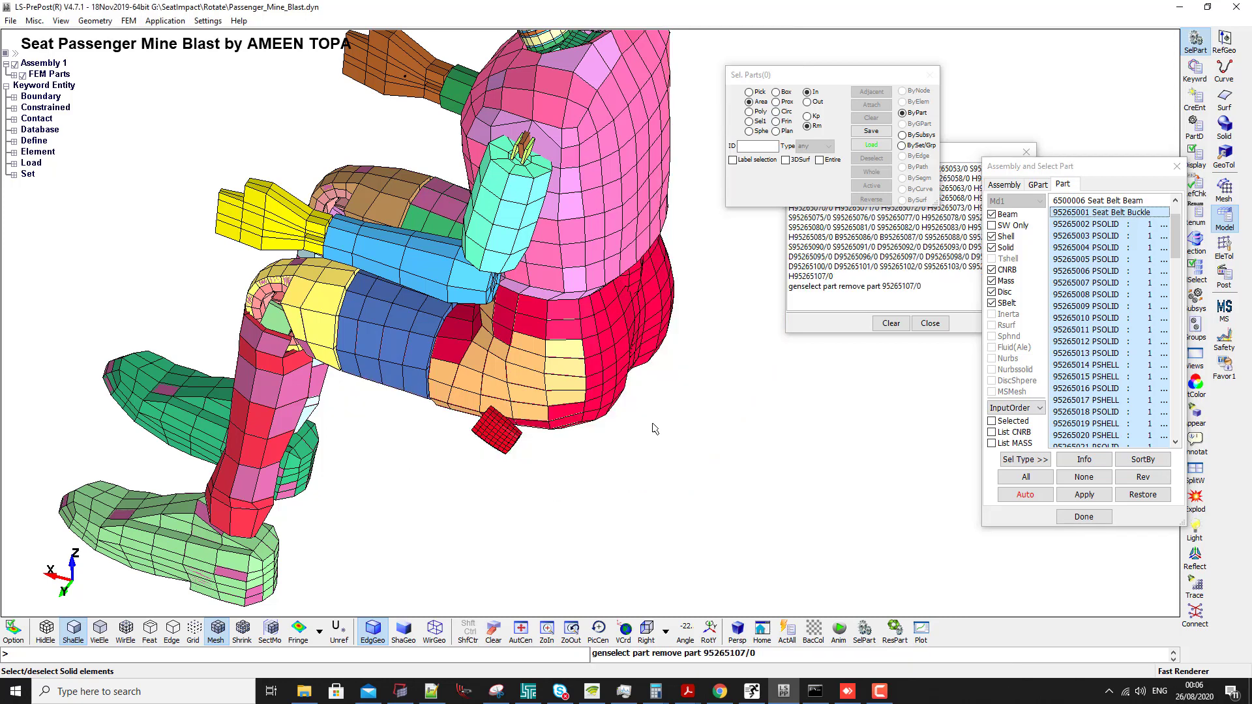
{"action": "scroll", "coordinate": [584, 434], "scroll_direction": "down", "scroll_amount": 4}
{"action": "left_click_drag", "start_coordinate": [584, 433], "coordinate": [530, 350], "text": "ctrl"}
{"action": "scroll", "coordinate": [530, 351], "scroll_direction": "up", "scroll_amount": 5}
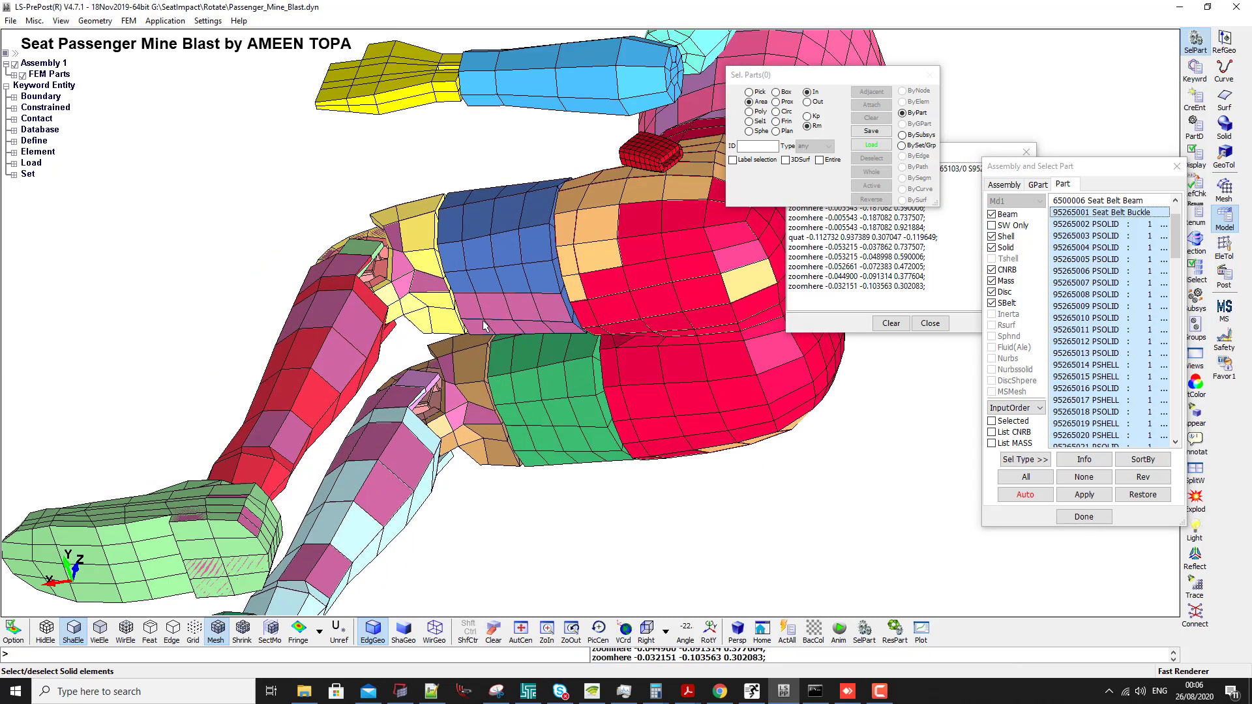
{"action": "scroll", "coordinate": [644, 388], "scroll_direction": "down", "scroll_amount": 4}
{"action": "left_click_drag", "start_coordinate": [645, 389], "coordinate": [646, 520], "text": "ctrl"}
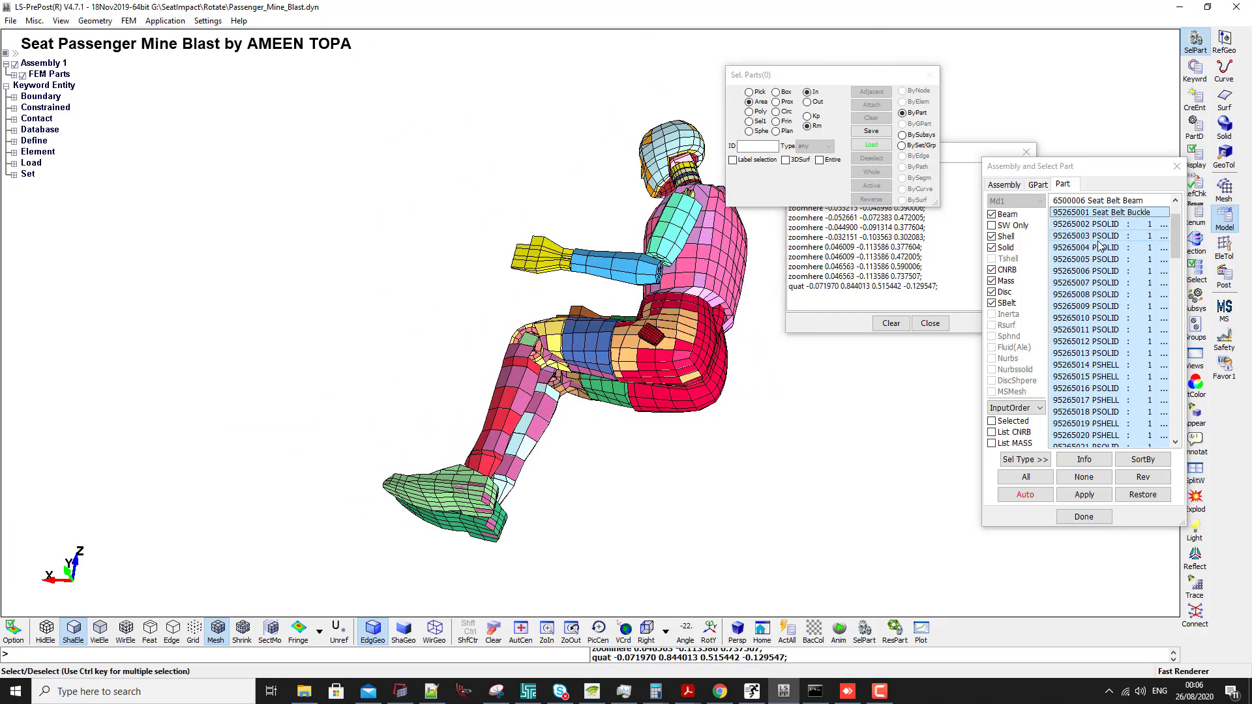
- Start creating Shell elements in Element Editing at the junction between the blue upper leg and the pelvis
{"action": "left_click", "coordinate": [1224, 245]}
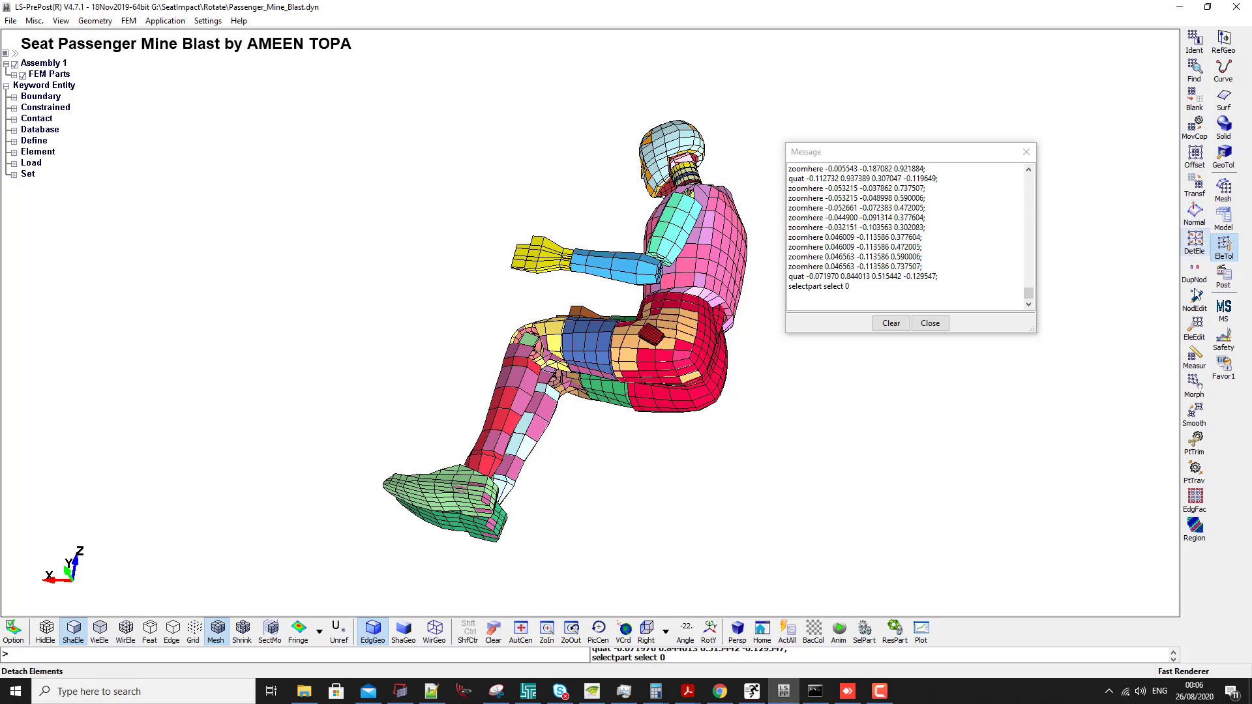
{"action": "left_click", "coordinate": [1195, 330]}
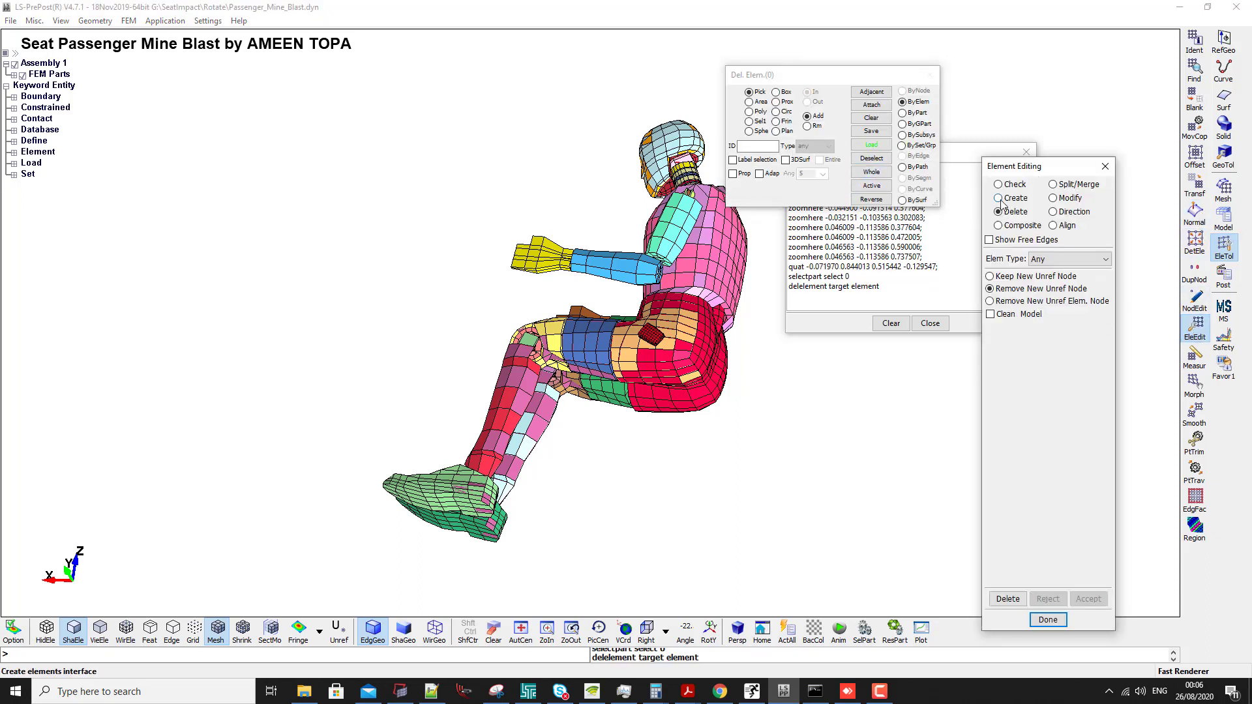
{"action": "left_click", "coordinate": [1000, 199]}
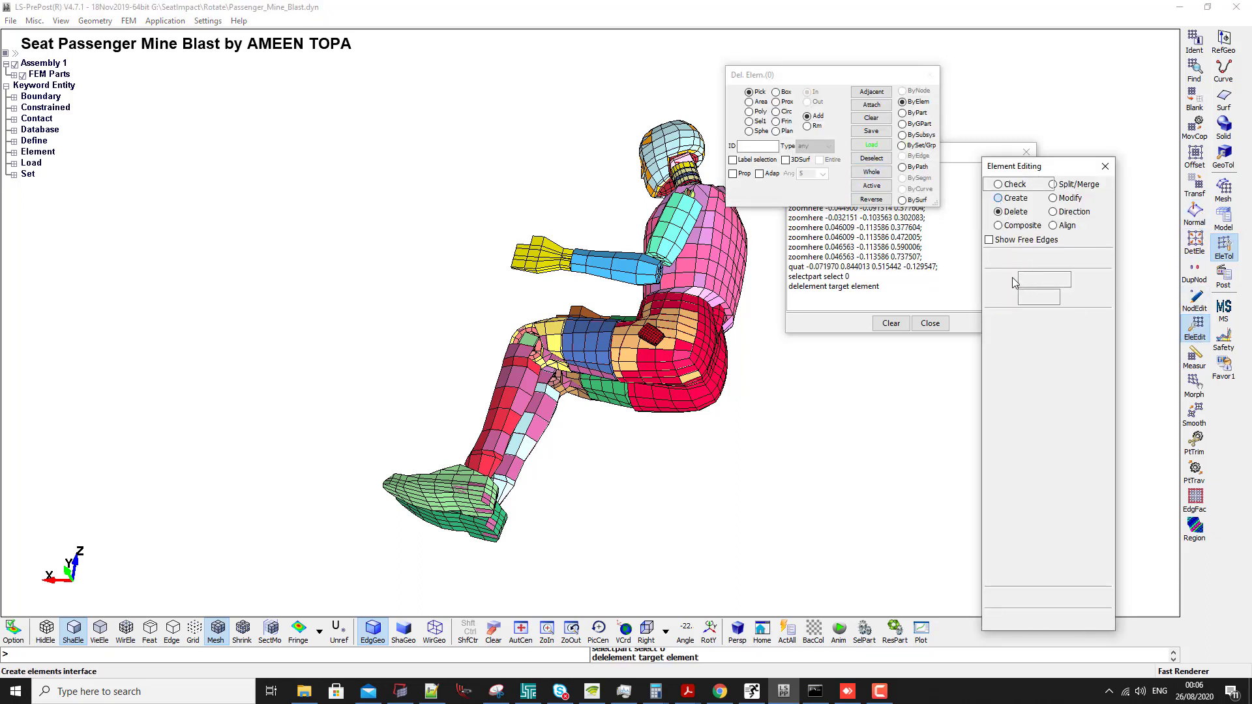
{"action": "scroll", "coordinate": [608, 348], "scroll_direction": "up", "scroll_amount": 4}
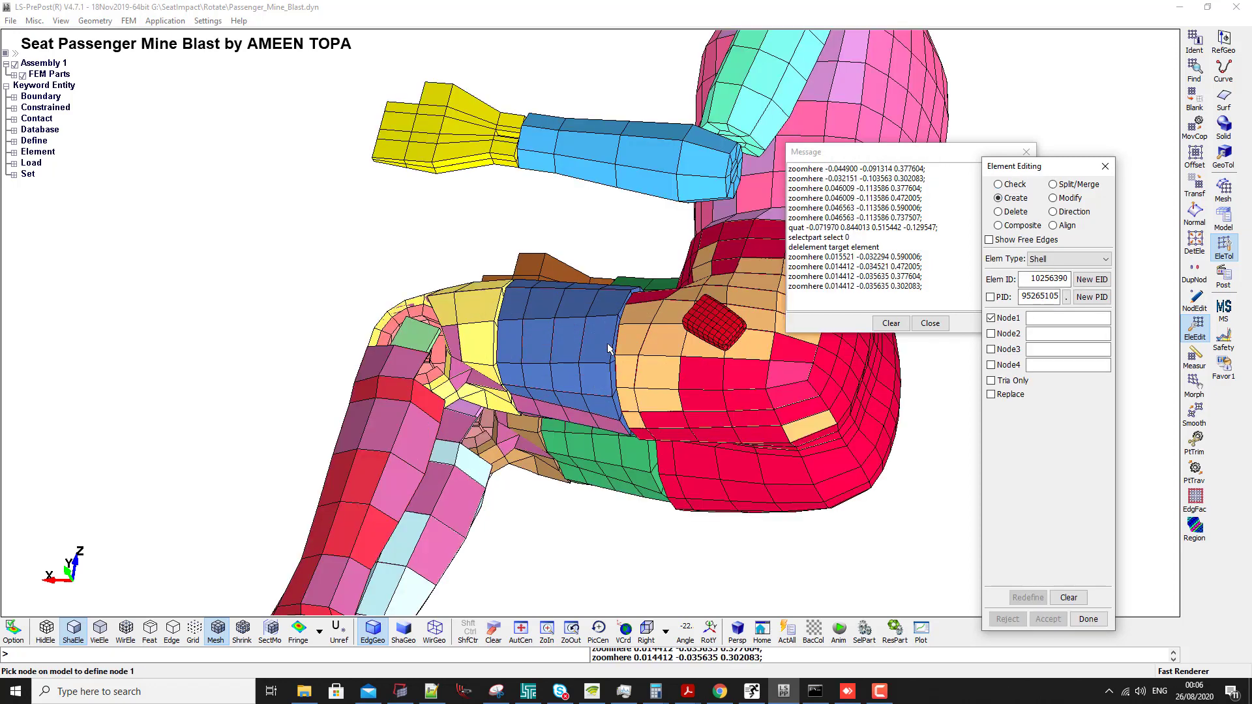
{"action": "scroll", "coordinate": [607, 348], "scroll_direction": "up", "scroll_amount": 4}
{"action": "left_click", "coordinate": [635, 295]}
{"action": "left_click", "coordinate": [632, 274]}
{"action": "left_click", "coordinate": [613, 390]}
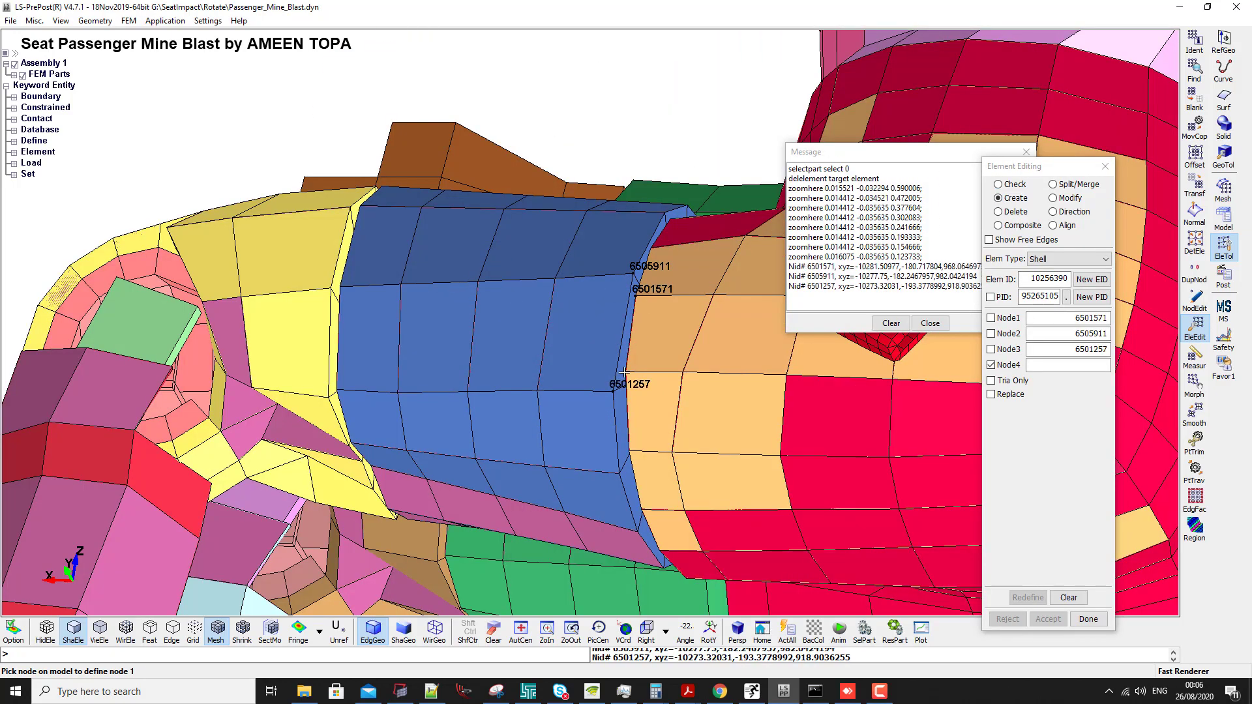
{"action": "left_click", "coordinate": [627, 372]}
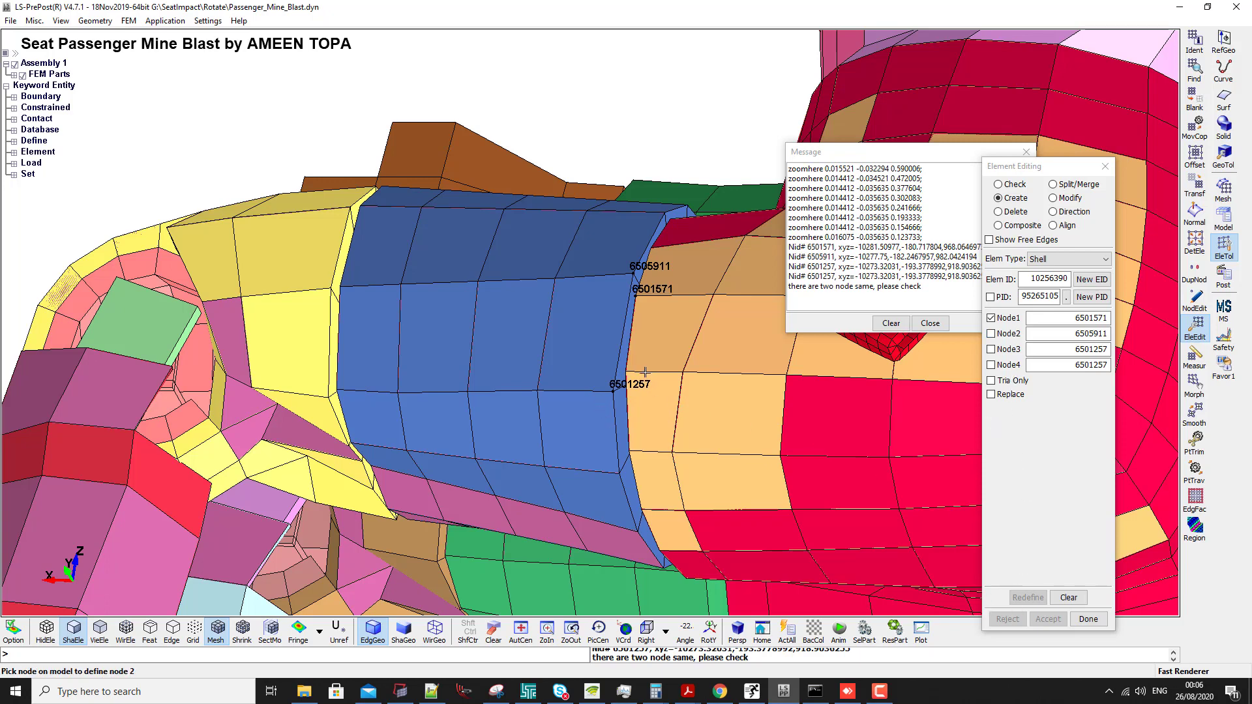
{"action": "middle_click_drag", "start_coordinate": [645, 372], "coordinate": [656, 355], "text": "shift"}
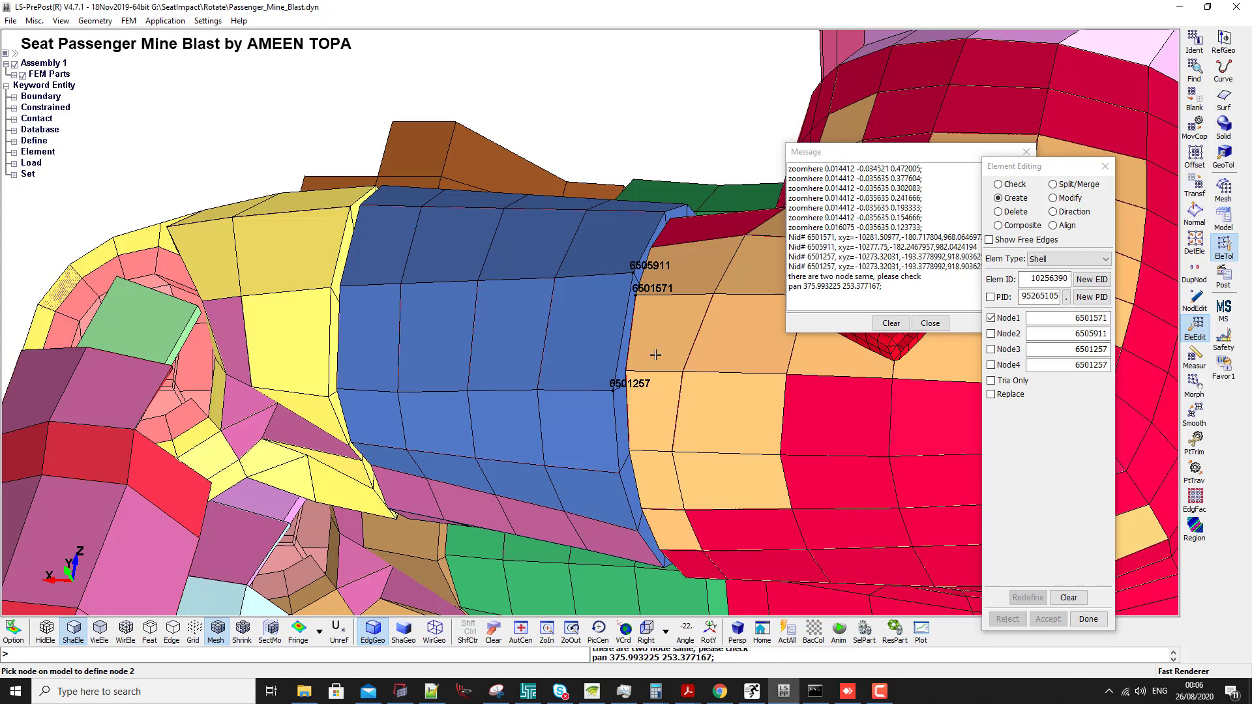
{"action": "left_click", "coordinate": [991, 381]}
{"action": "left_click", "coordinate": [991, 380]}
- Create two adjoining four-node shells across the outer side of the gap between the blue upper leg and the pelvis, starting at node 6501571
{"action": "left_click", "coordinate": [646, 297]}
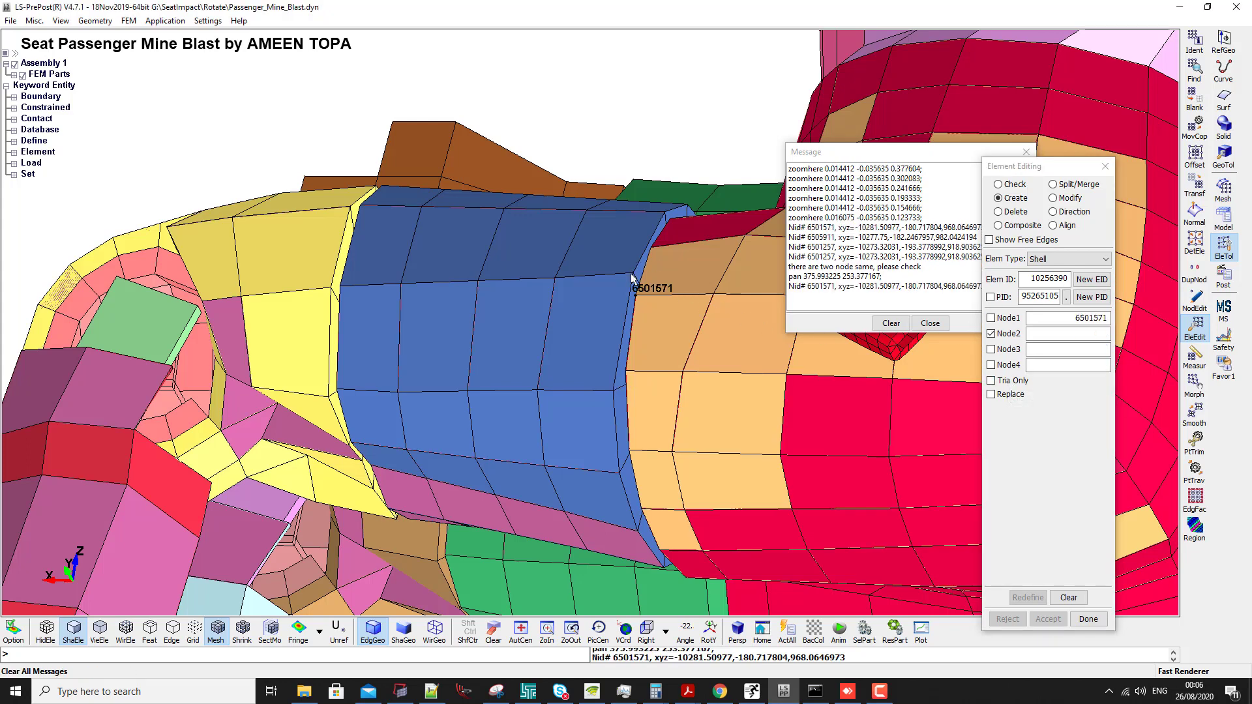
{"action": "left_click", "coordinate": [636, 280]}
{"action": "left_click", "coordinate": [620, 385]}
{"action": "left_click", "coordinate": [638, 367]}
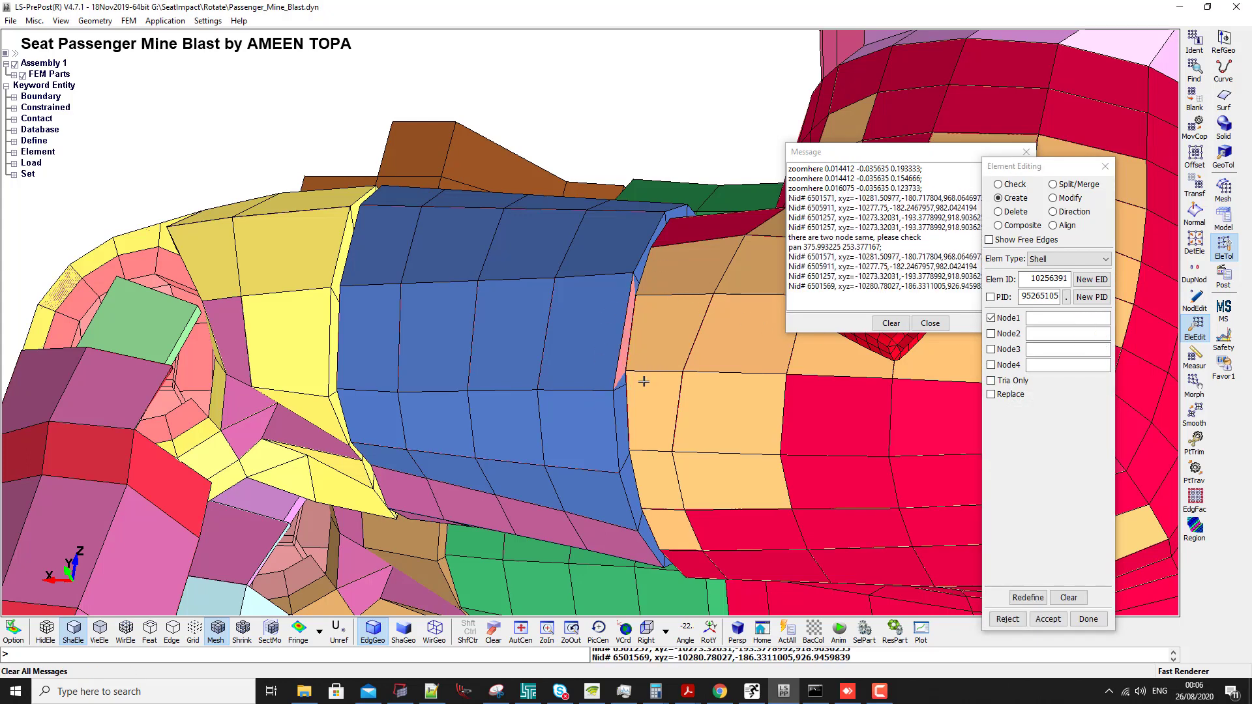
{"action": "left_click", "coordinate": [628, 373]}
{"action": "left_click", "coordinate": [616, 390]}
{"action": "left_click", "coordinate": [619, 469]}
{"action": "left_click", "coordinate": [630, 454]}
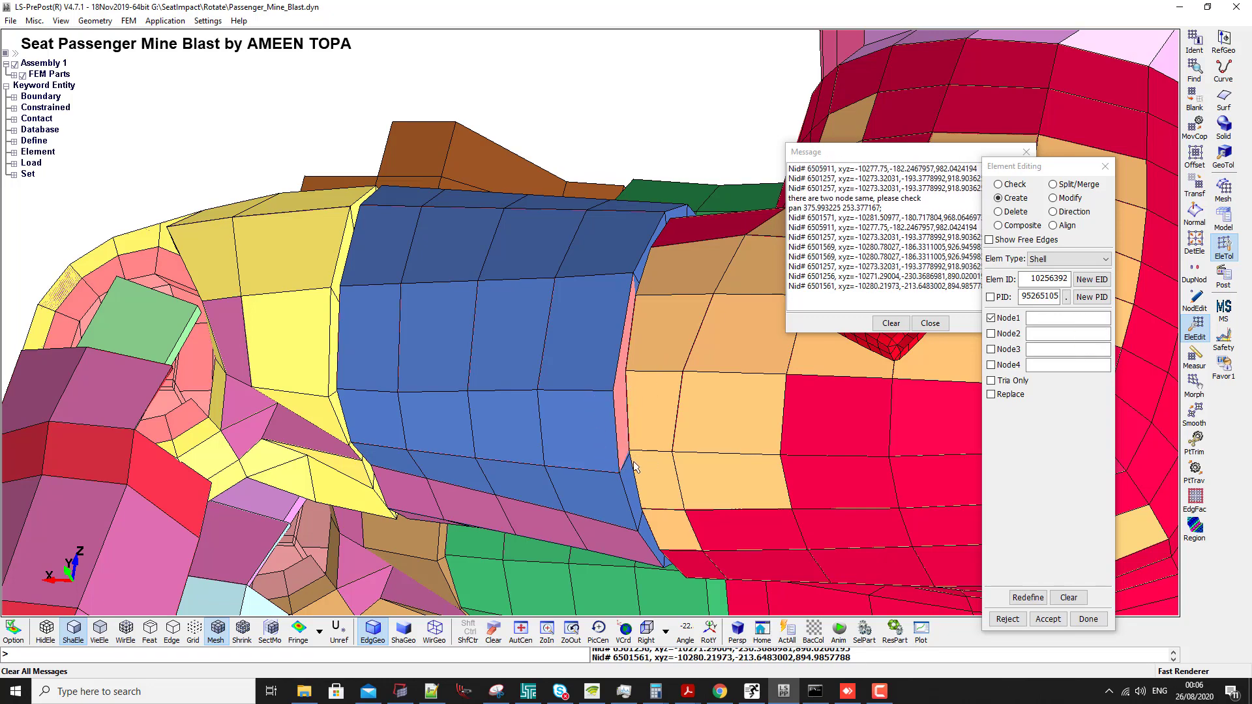
- Continue the strip toward the blue upper leg's underside with a four-node shell on nodes 6501256, 6505890, 6501560 and 6501561
{"action": "scroll", "coordinate": [634, 467], "scroll_direction": "down", "scroll_amount": 4}
{"action": "left_click_drag", "start_coordinate": [587, 316], "coordinate": [590, 365], "text": "ctrl"}
{"action": "scroll", "coordinate": [592, 403], "scroll_direction": "up", "scroll_amount": 4}
{"action": "middle_click_drag", "start_coordinate": [592, 402], "coordinate": [514, 322], "text": "ctrl"}
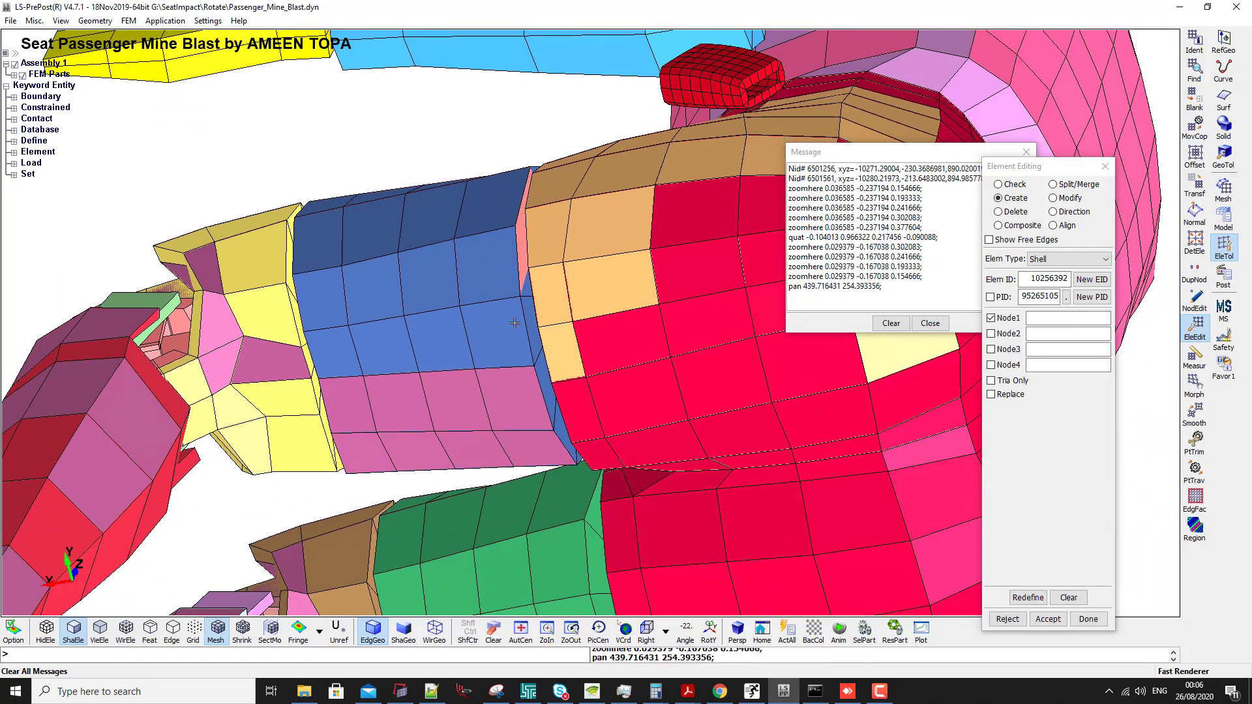
{"action": "left_click", "coordinate": [519, 298]}
{"action": "left_click", "coordinate": [532, 364]}
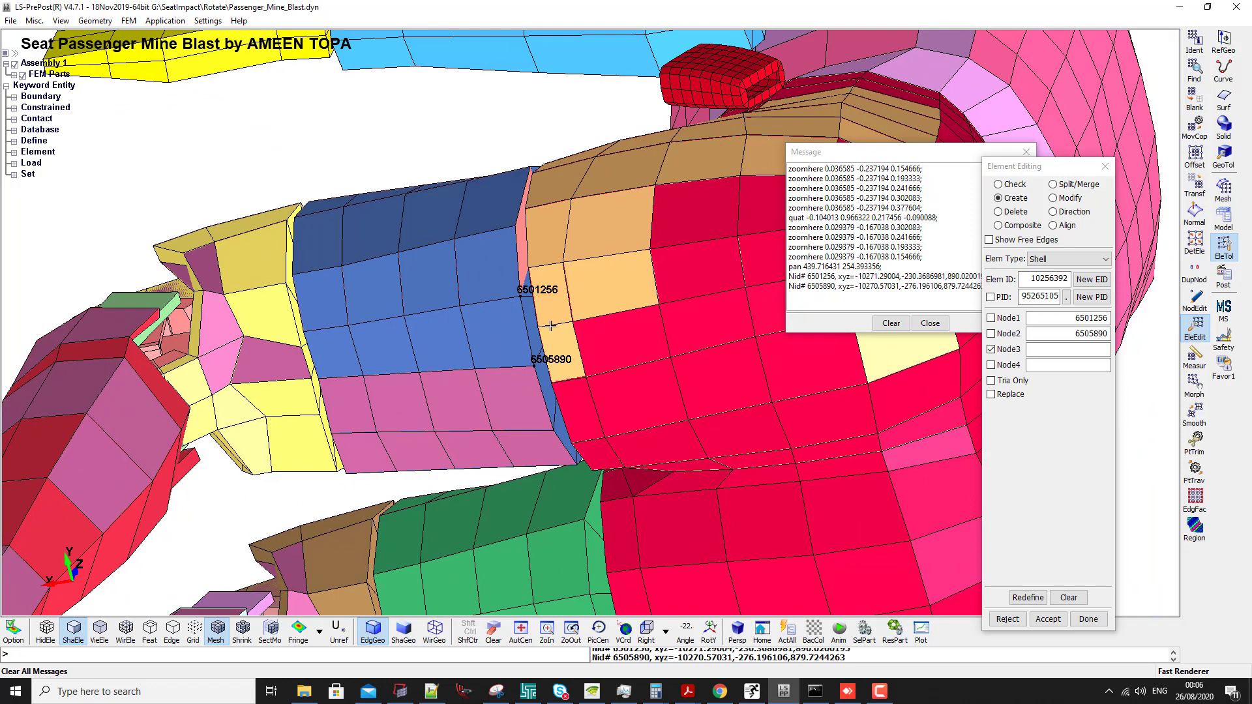
{"action": "left_click", "coordinate": [539, 324]}
{"action": "left_click", "coordinate": [529, 264]}
- Create two four-node shells along the underside gap between the blue upper leg and the pelvis, from node 6505890 to node 6505879
{"action": "scroll", "coordinate": [531, 265], "scroll_direction": "up", "scroll_amount": 2}
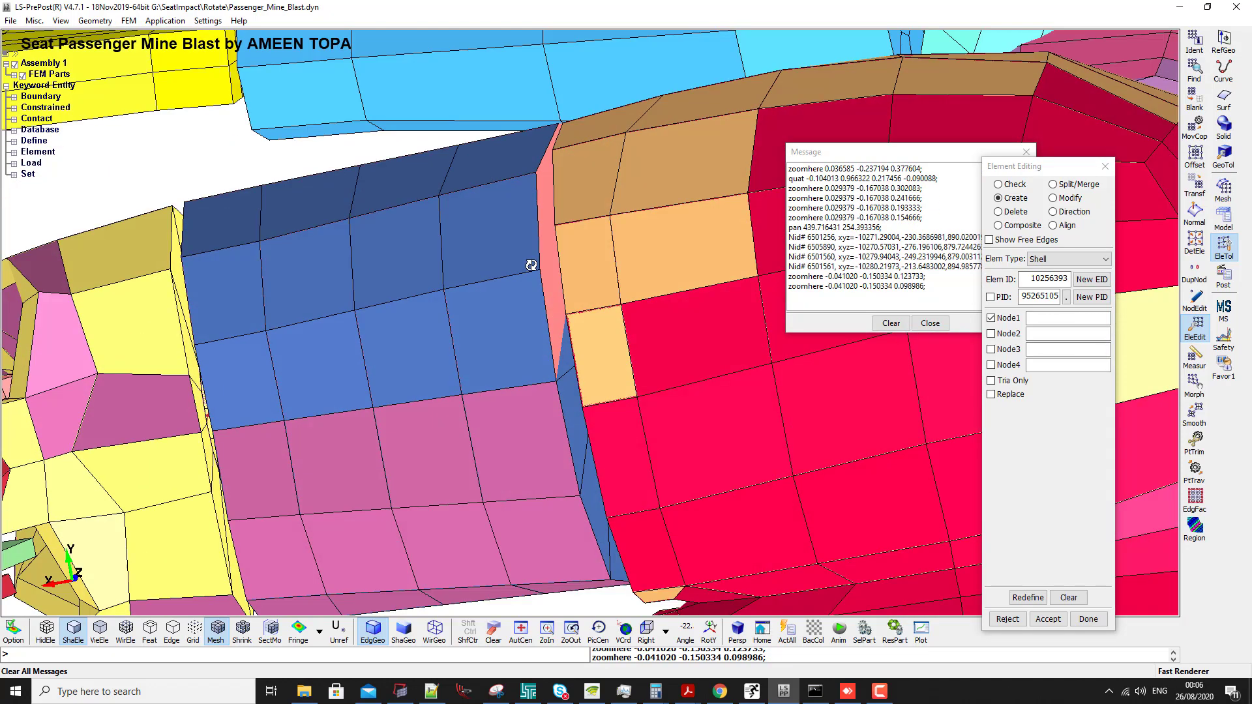
{"action": "left_click_drag", "start_coordinate": [532, 265], "coordinate": [536, 274], "text": "ctrl"}
{"action": "middle_click_drag", "start_coordinate": [536, 273], "coordinate": [471, 94], "text": "ctrl"}
{"action": "left_click", "coordinate": [491, 198]}
{"action": "left_click", "coordinate": [516, 316]}
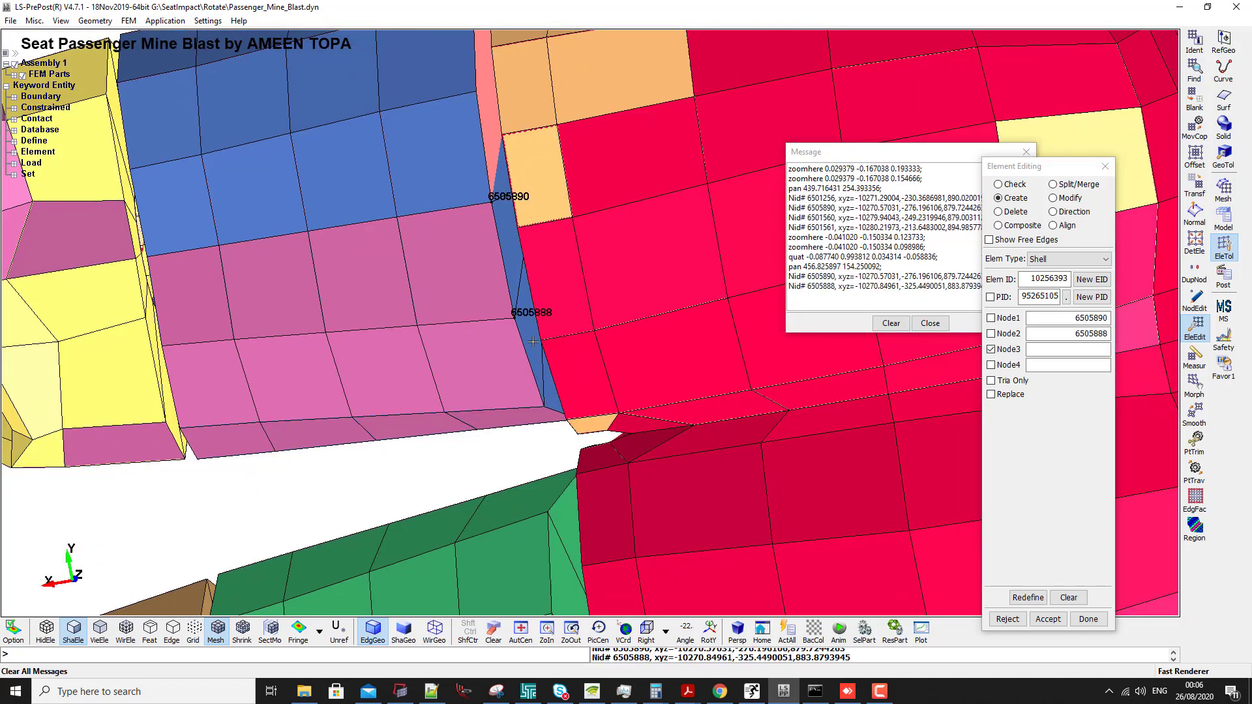
{"action": "left_click", "coordinate": [540, 339]}
{"action": "left_click", "coordinate": [518, 226]}
{"action": "left_click", "coordinate": [515, 318]}
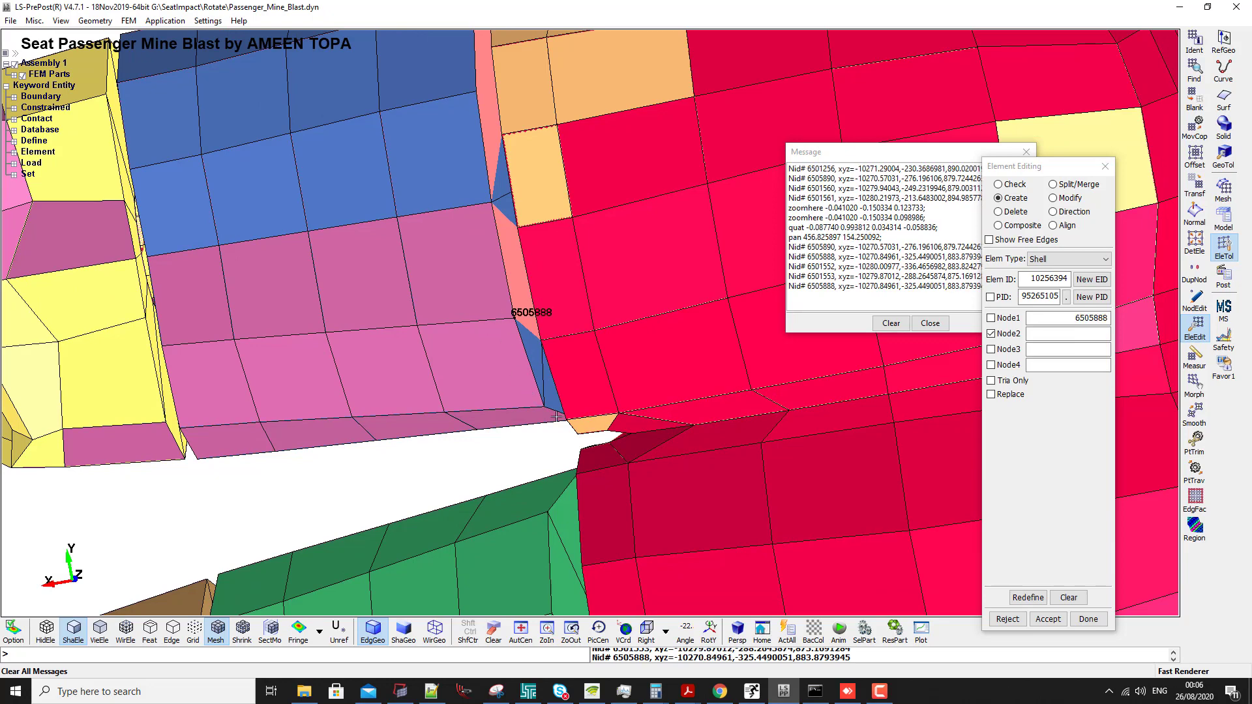
{"action": "left_click", "coordinate": [544, 408]}
{"action": "left_click", "coordinate": [564, 415]}
{"action": "left_click", "coordinate": [541, 339]}
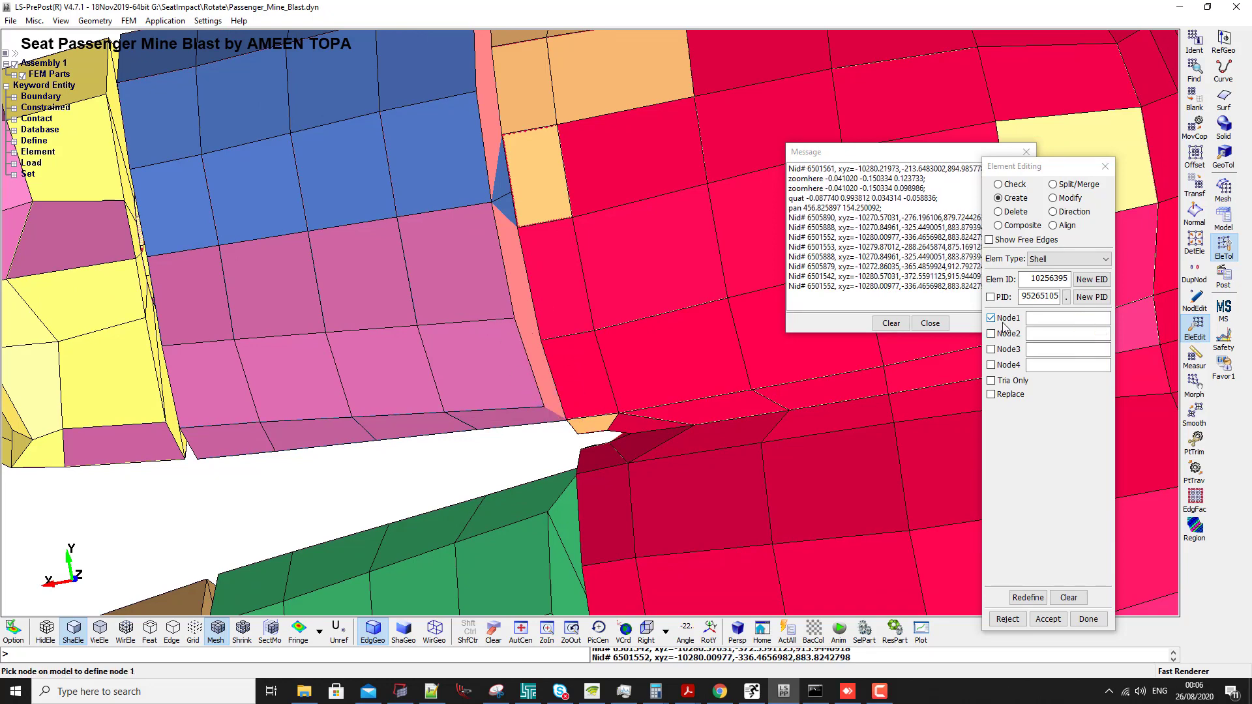
- Enable Tria Only and fill the remaining triangular hole with a shell on nodes 6505890, 6501560 and 6501553
{"action": "left_click", "coordinate": [992, 381]}
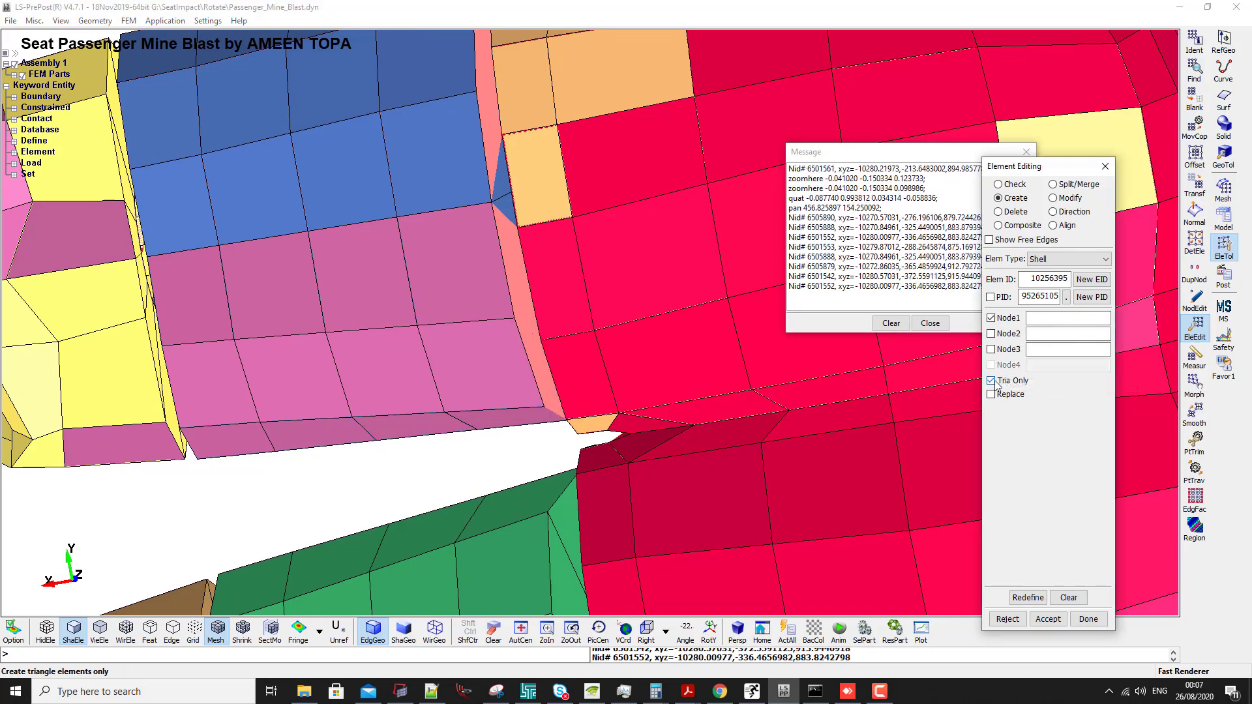
{"action": "left_click", "coordinate": [500, 205]}
{"action": "left_click", "coordinate": [506, 136]}
{"action": "left_click", "coordinate": [527, 225]}
- Disable Tria Only, bridge the blue upper leg's inner-side gap with a shell on nodes 6505879, 6501542, 6501544 and 6505882, and accept the new elements
{"action": "scroll", "coordinate": [528, 226], "scroll_direction": "down", "scroll_amount": 6}
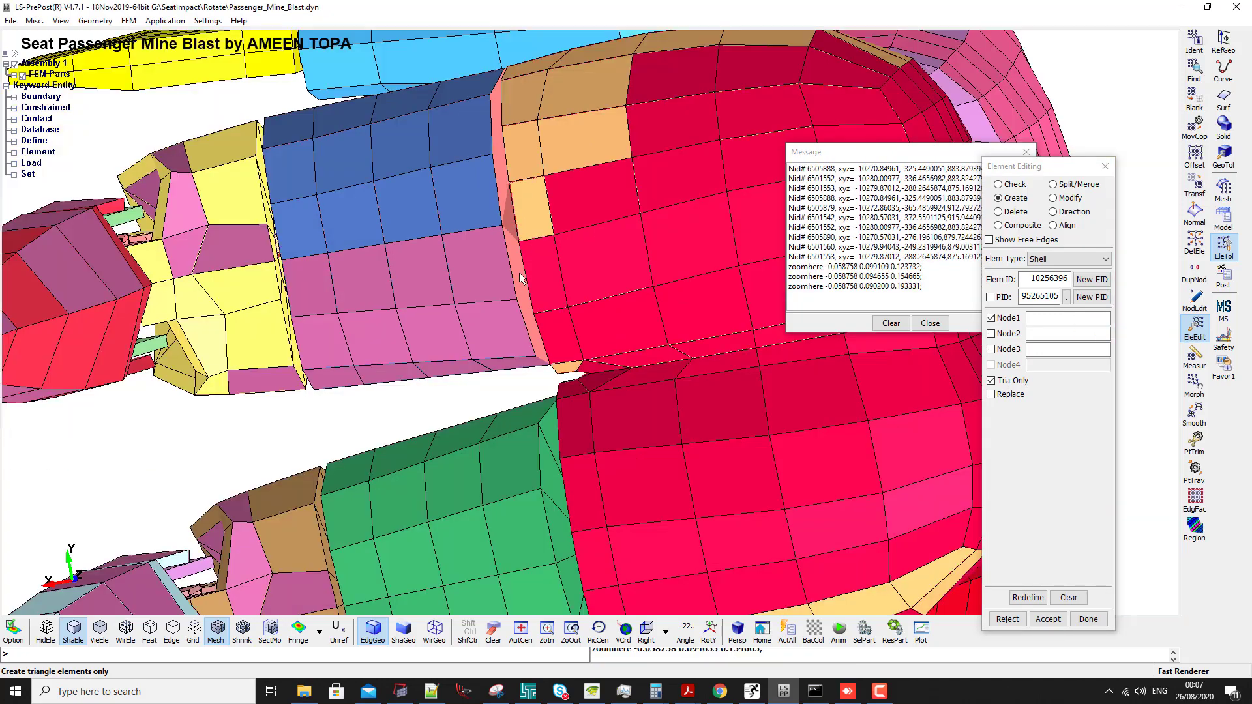
{"action": "left_click_drag", "start_coordinate": [528, 228], "coordinate": [530, 411], "text": "shift"}
{"action": "scroll", "coordinate": [530, 411], "scroll_direction": "up", "scroll_amount": 5}
{"action": "scroll", "coordinate": [530, 411], "scroll_direction": "up", "scroll_amount": 3}
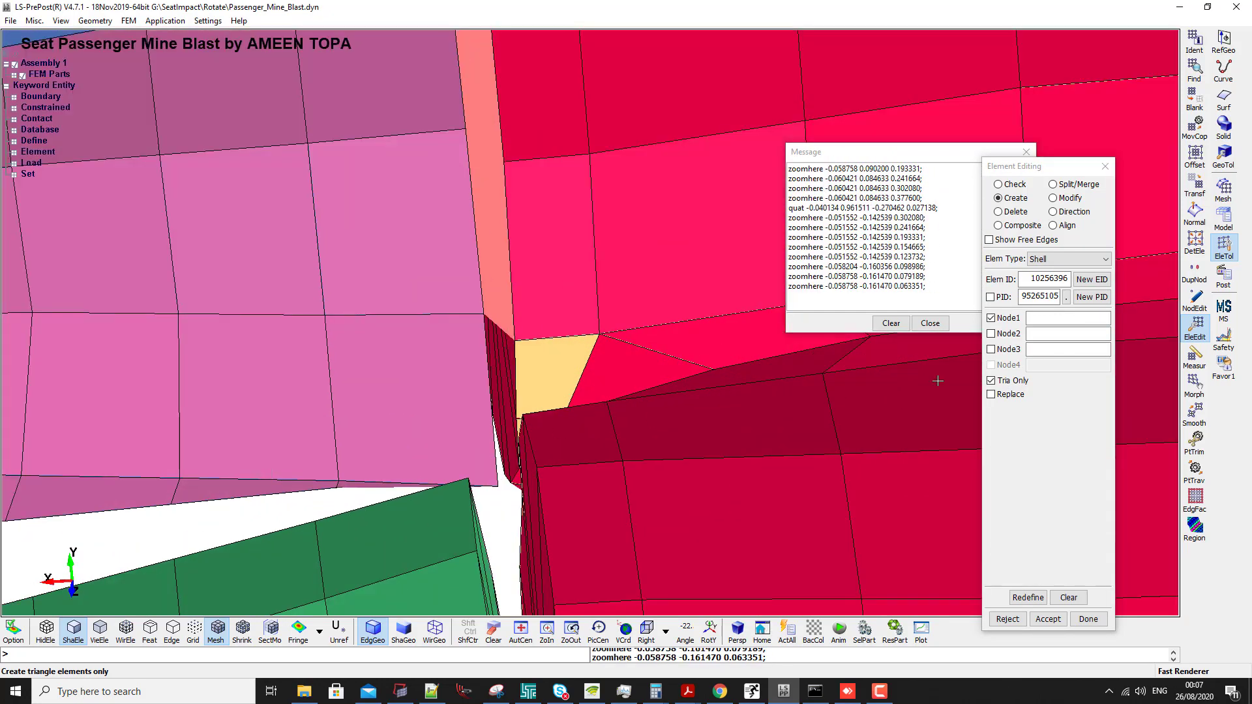
{"action": "left_click", "coordinate": [992, 380]}
{"action": "left_click", "coordinate": [482, 312]}
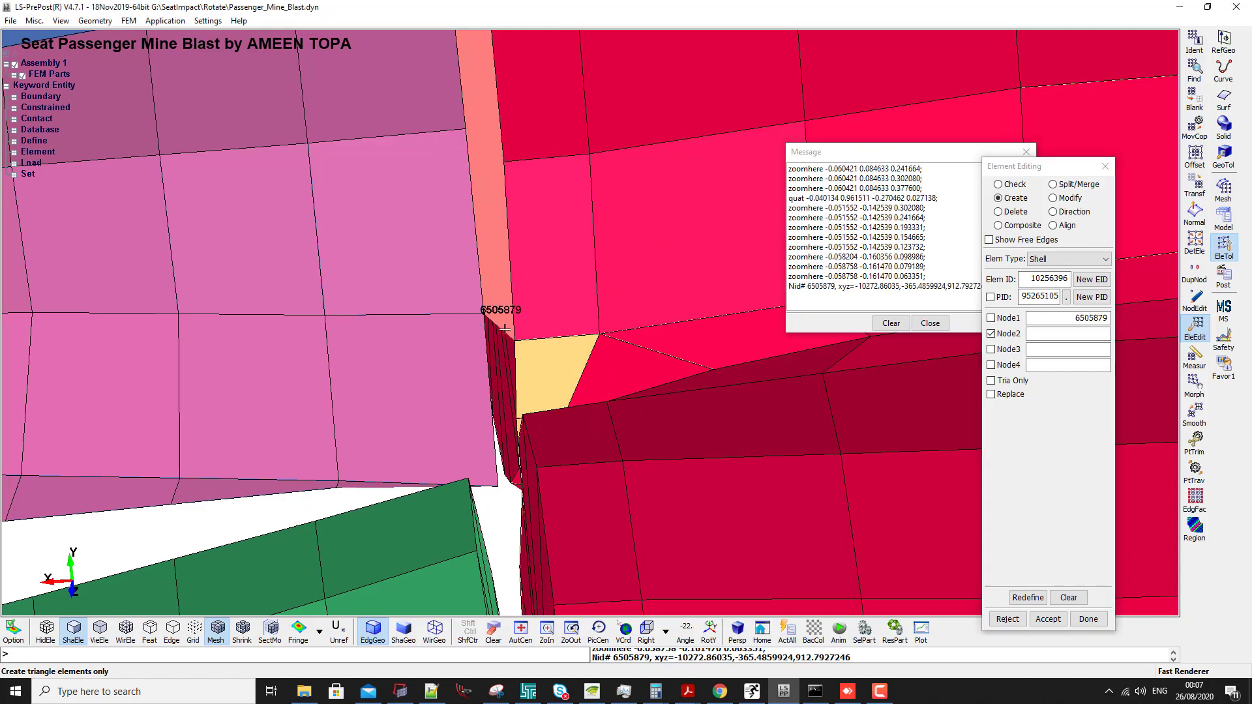
{"action": "left_click", "coordinate": [525, 336]}
{"action": "scroll", "coordinate": [525, 336], "scroll_direction": "down", "scroll_amount": 6}
{"action": "left_click_drag", "start_coordinate": [526, 336], "coordinate": [467, 304], "text": "shift"}
{"action": "scroll", "coordinate": [467, 304], "scroll_direction": "up", "scroll_amount": 5}
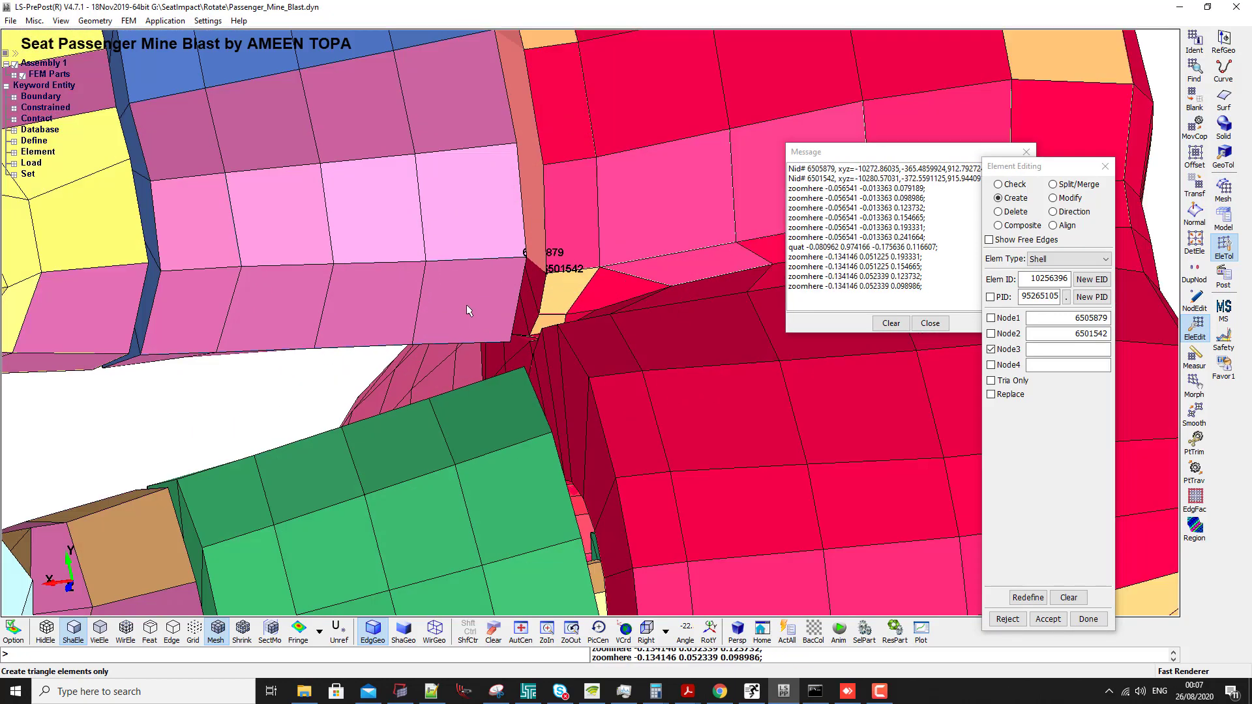
{"action": "left_click", "coordinate": [543, 338]}
{"action": "left_click", "coordinate": [541, 245]}
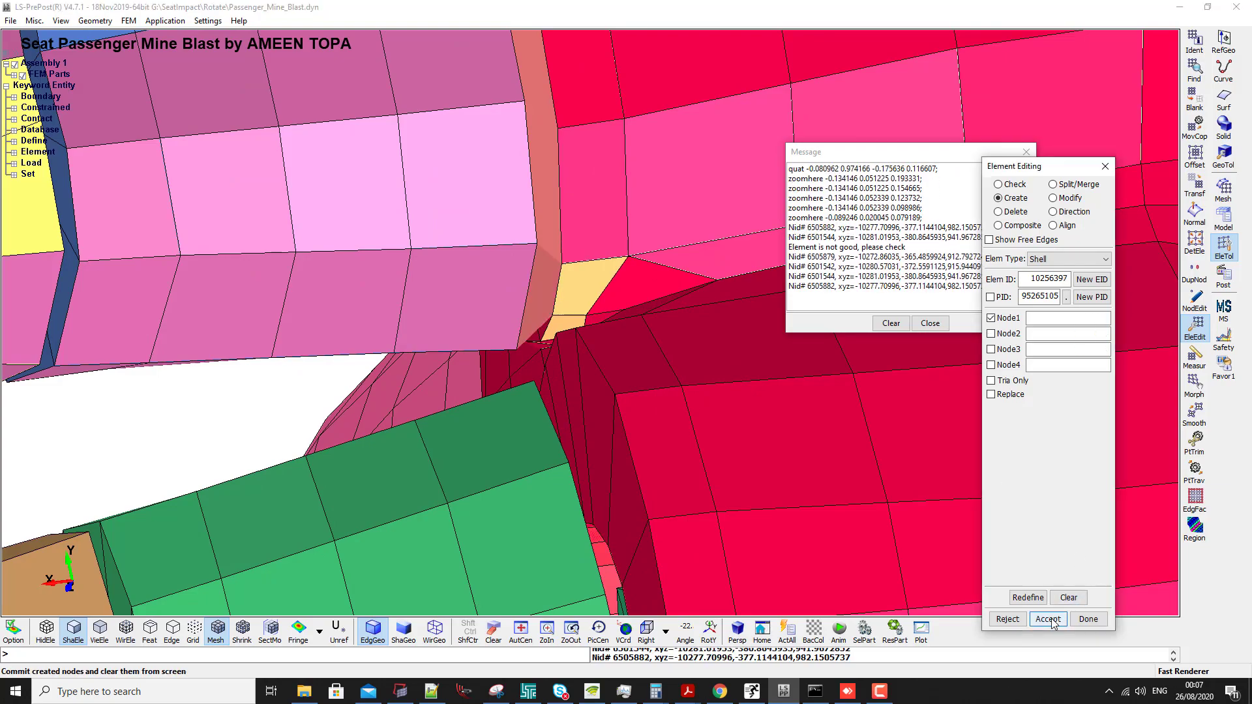
- Start closing the green upper leg's gap to the pelvis with a four-node shell on nodes 6506661, 6501816, 6501814 and 6506658
{"action": "scroll", "coordinate": [595, 310], "scroll_direction": "down", "scroll_amount": 8}
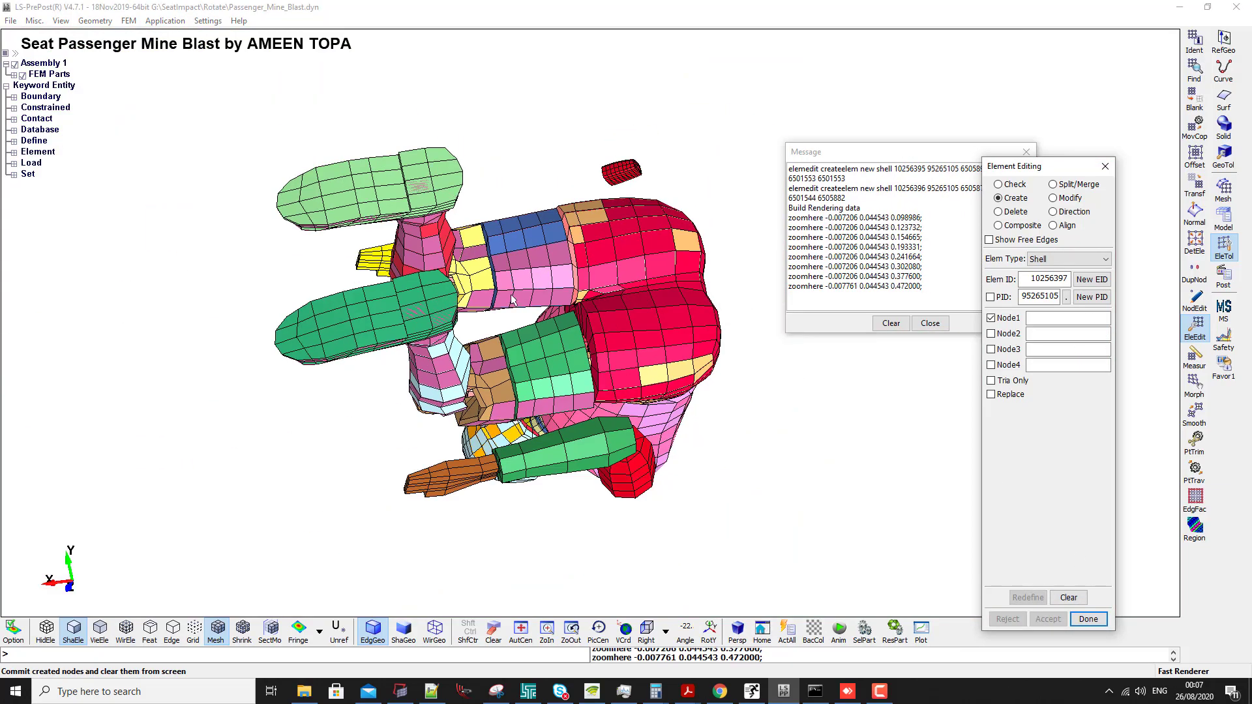
{"action": "left_click_drag", "start_coordinate": [611, 294], "coordinate": [583, 221], "text": "shift"}
{"action": "scroll", "coordinate": [582, 221], "scroll_direction": "up", "scroll_amount": 7}
{"action": "left_click", "coordinate": [504, 190]}
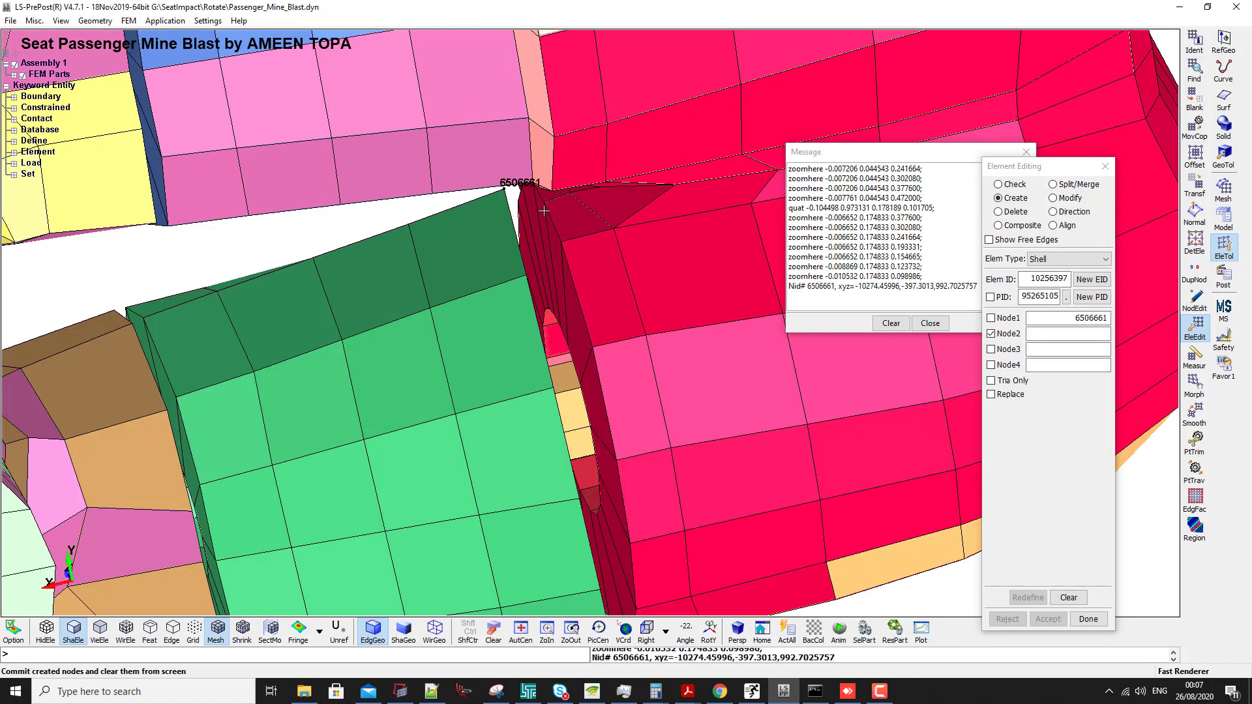
{"action": "left_click", "coordinate": [544, 203]}
{"action": "left_click", "coordinate": [561, 242]}
{"action": "left_click", "coordinate": [526, 276]}
- Continue the green upper leg's strip with two four-node shells, from nodes 6506658 and 6501814 to nodes 6506669 and 6501825
{"action": "left_click", "coordinate": [527, 276]}
{"action": "left_click", "coordinate": [561, 242]}
{"action": "left_click", "coordinate": [591, 348]}
{"action": "left_click", "coordinate": [553, 387]}
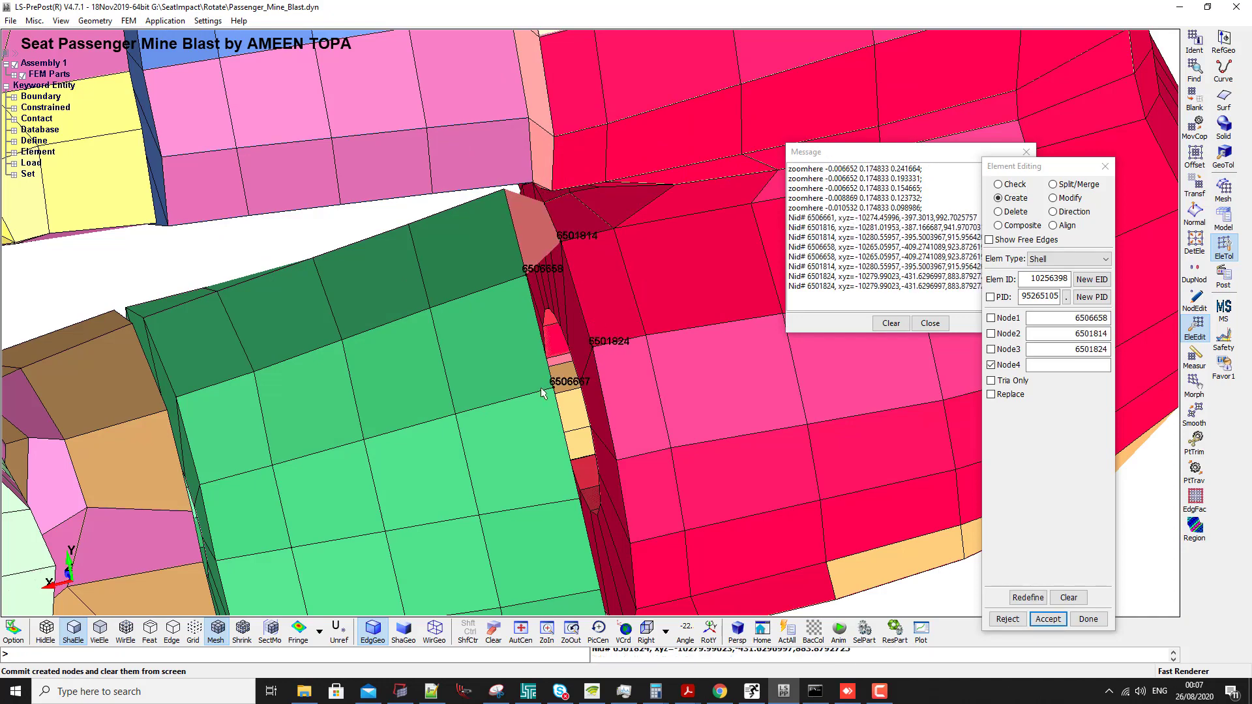
{"action": "left_click", "coordinate": [608, 342]}
{"action": "left_click", "coordinate": [612, 450]}
{"action": "left_click", "coordinate": [571, 505]}
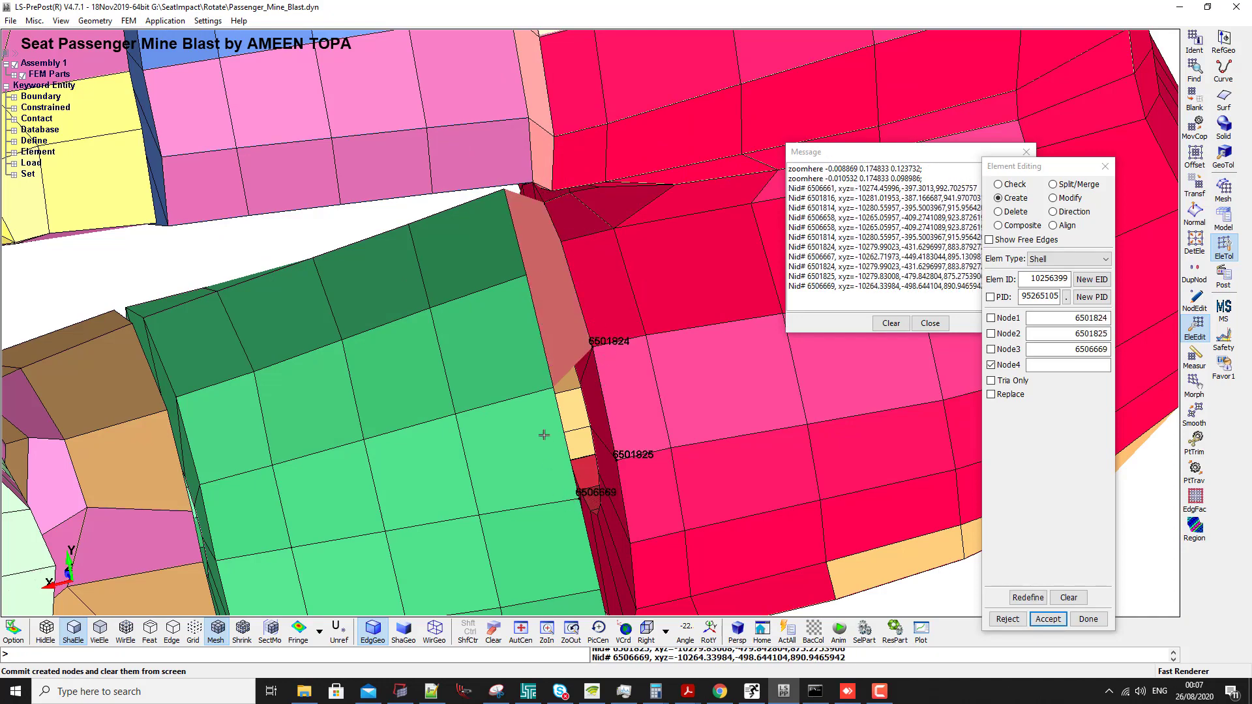
{"action": "left_click", "coordinate": [543, 409]}
{"action": "scroll", "coordinate": [543, 408], "scroll_direction": "down", "scroll_amount": 4}
{"action": "left_click_drag", "start_coordinate": [544, 409], "coordinate": [561, 293], "text": "shift"}
{"action": "middle_click_drag", "start_coordinate": [561, 294], "coordinate": [439, 126], "text": "shift"}
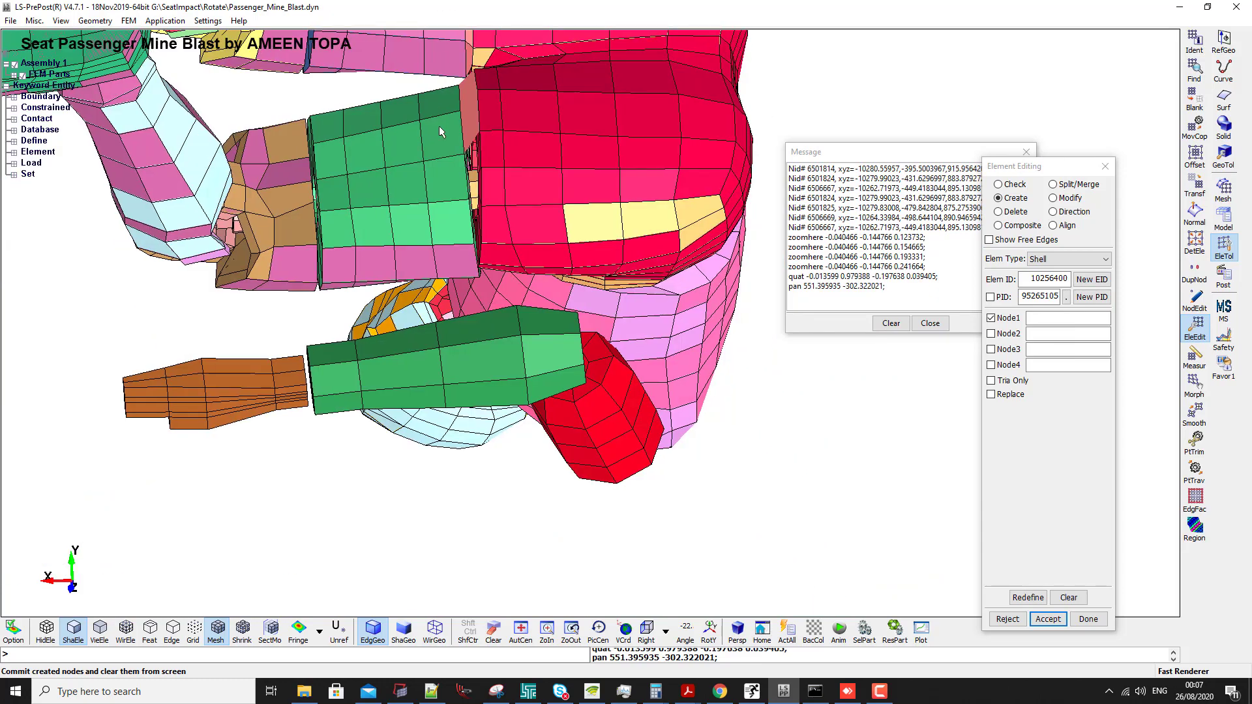
{"action": "scroll", "coordinate": [440, 126], "scroll_direction": "up", "scroll_amount": 3}
{"action": "left_click", "coordinate": [489, 191]}
{"action": "left_click", "coordinate": [561, 197]}
{"action": "left_click", "coordinate": [509, 269]}
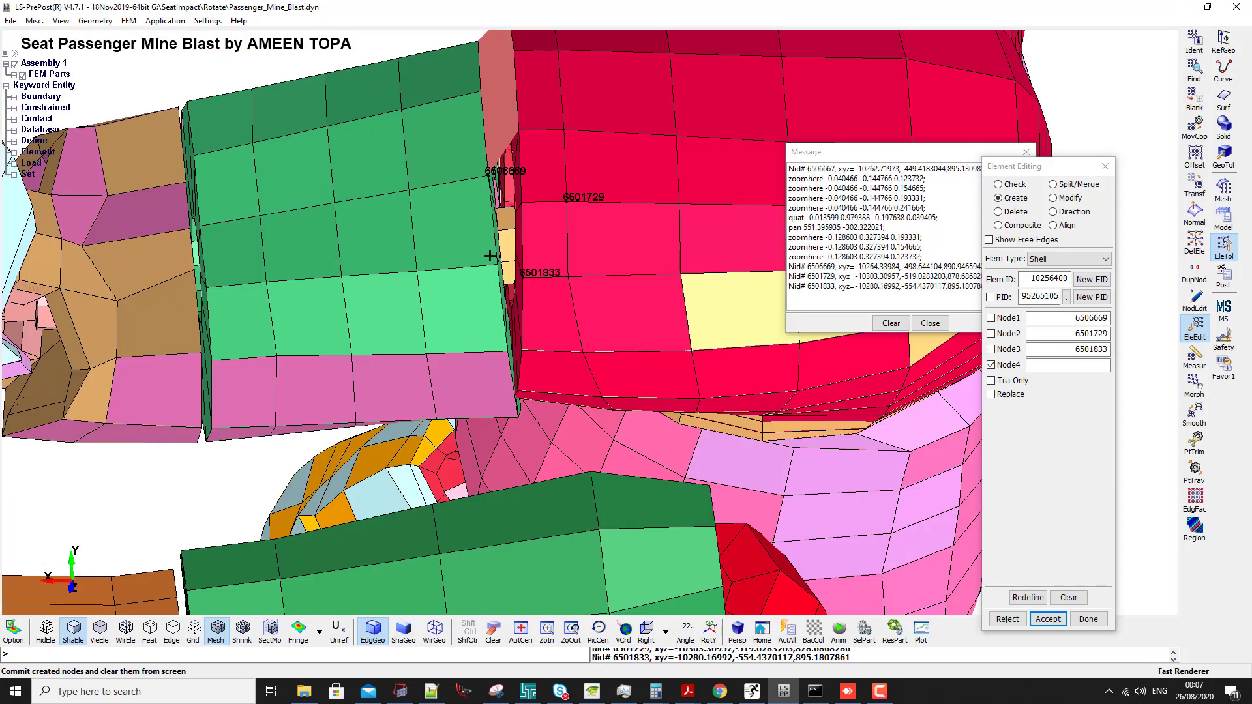
{"action": "left_click", "coordinate": [1000, 381]}
{"action": "left_click", "coordinate": [1000, 380]}
- Create a four-node shell on nodes 6506669, 6501832, 6501833 and 6501258 across the green leg-to-pelvis gap, and enable Tria Only
{"action": "left_click", "coordinate": [488, 190]}
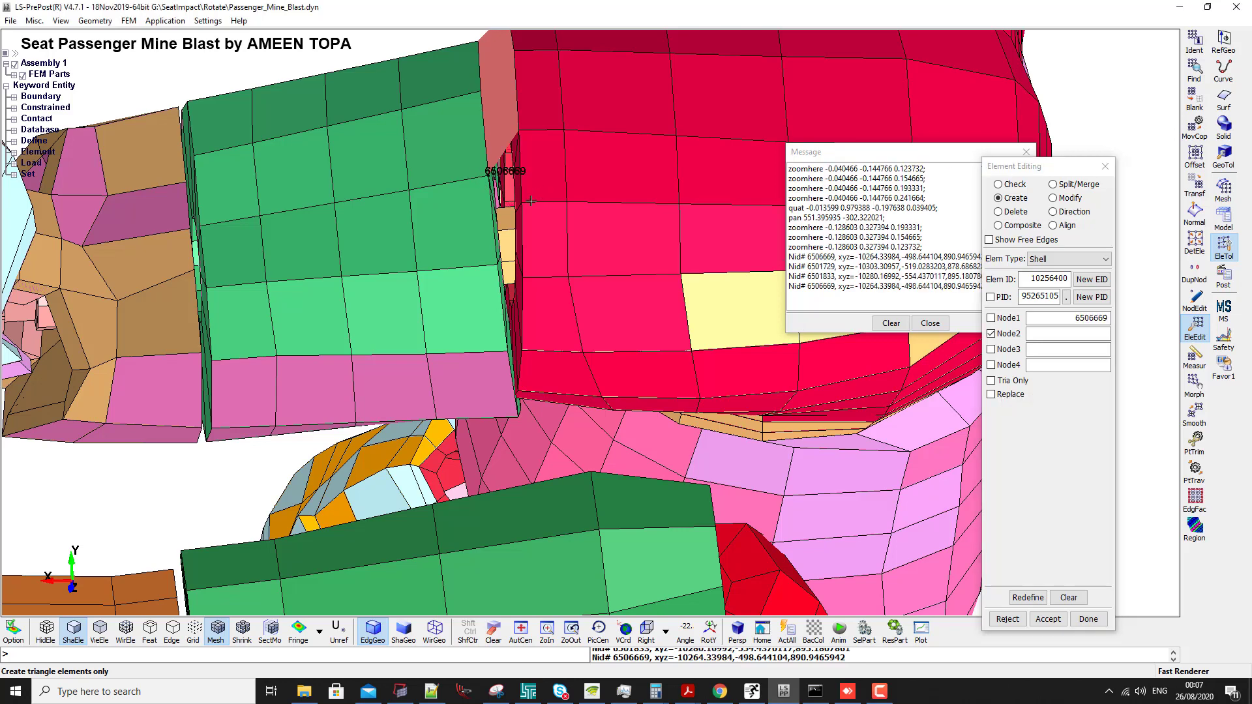
{"action": "left_click", "coordinate": [523, 197]}
{"action": "left_click", "coordinate": [509, 268]}
{"action": "left_click", "coordinate": [497, 260]}
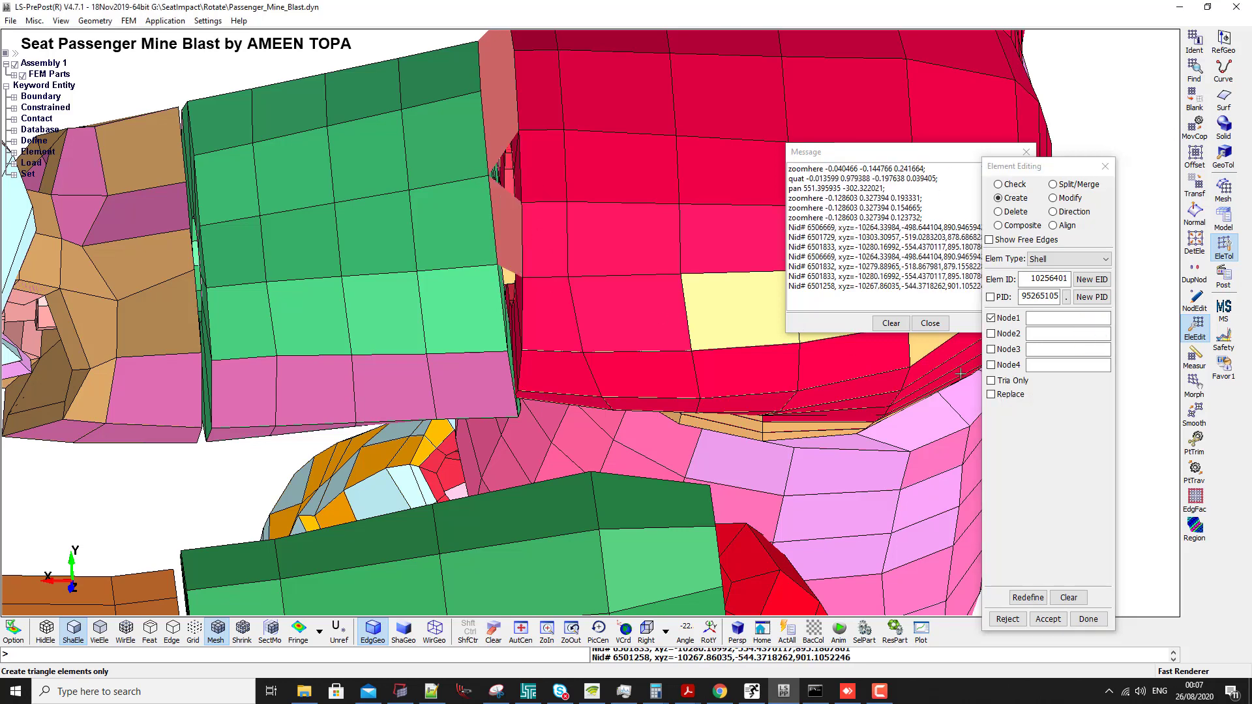
{"action": "left_click", "coordinate": [1000, 380]}
{"action": "left_click", "coordinate": [490, 190]}
{"action": "left_click", "coordinate": [520, 137]}
{"action": "left_click", "coordinate": [546, 203]}
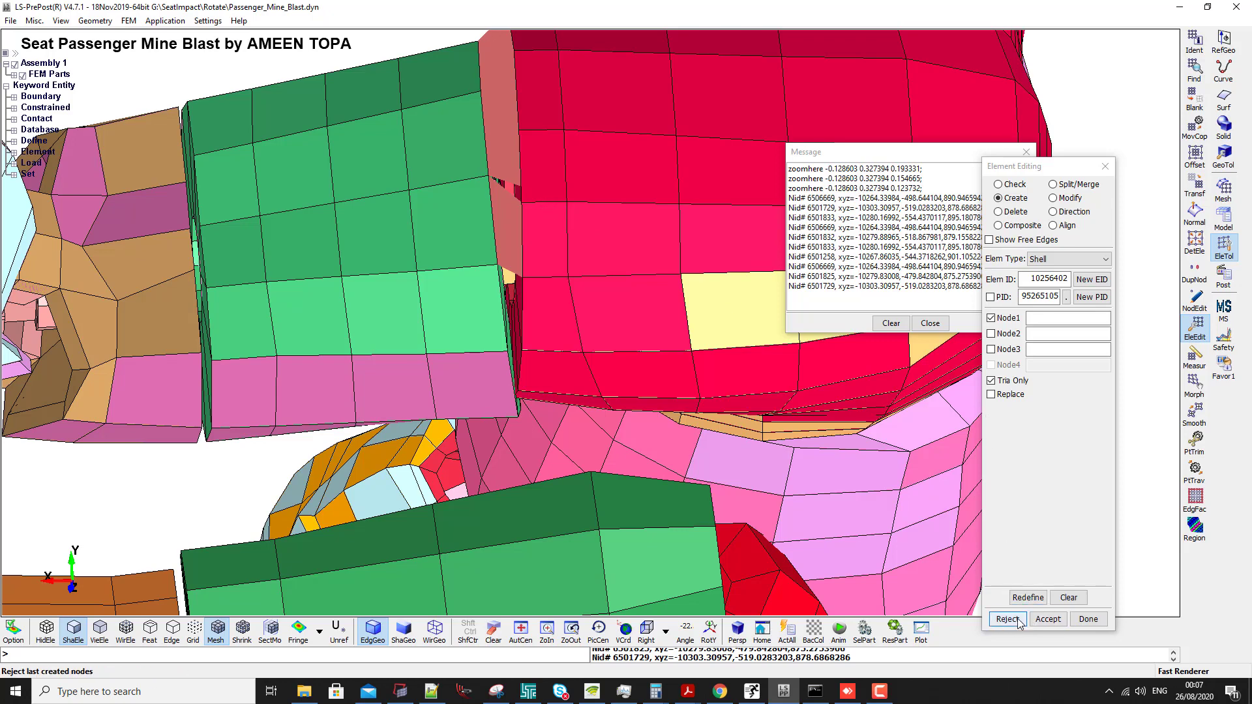
{"action": "left_click", "coordinate": [489, 172]}
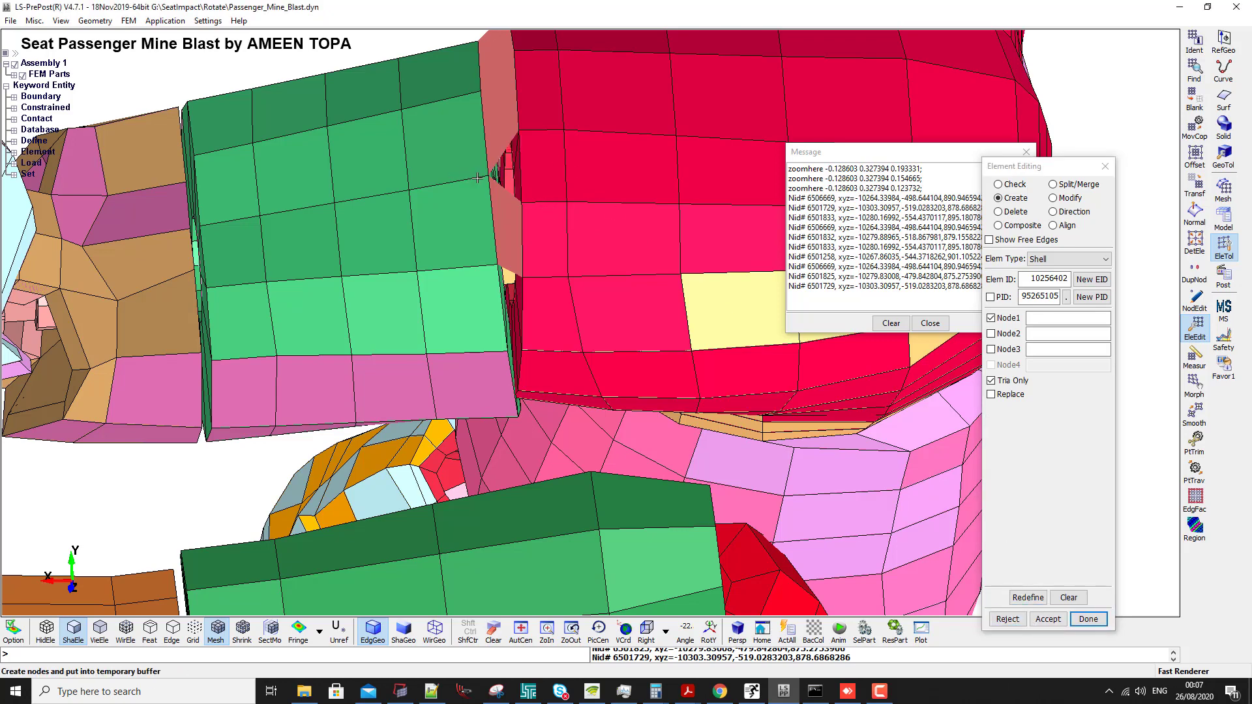
{"action": "left_click", "coordinate": [510, 145]}
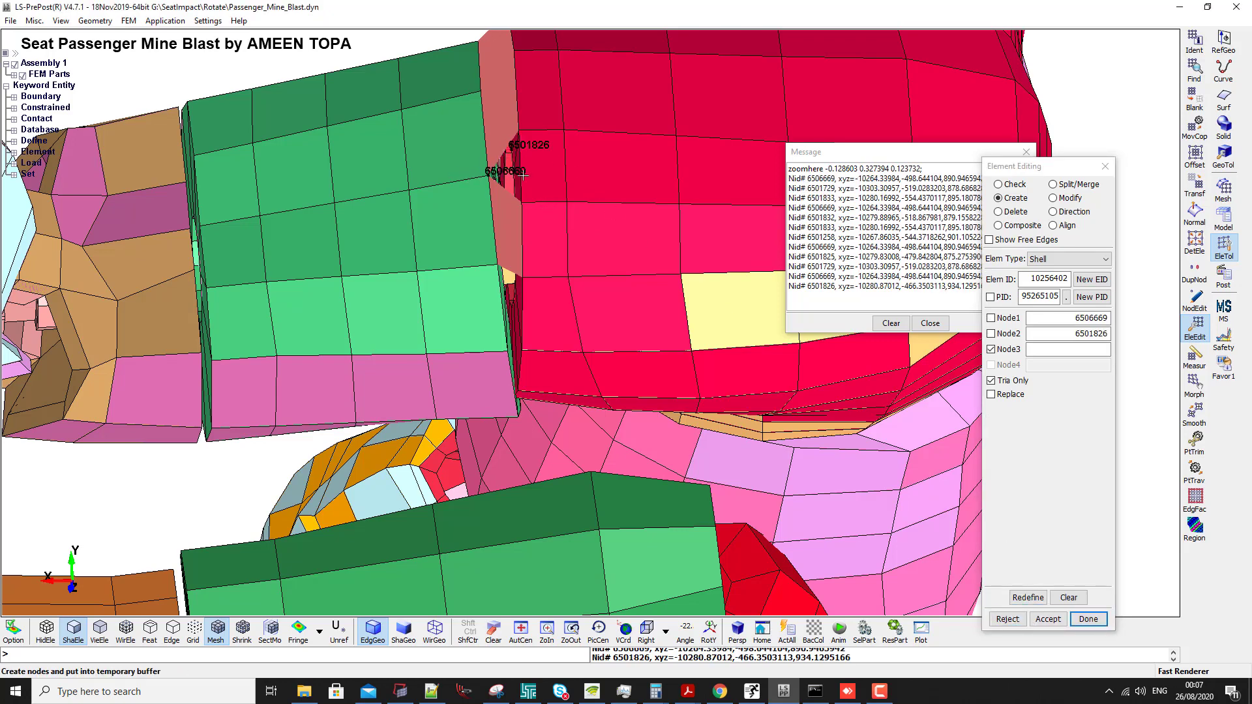
{"action": "left_click", "coordinate": [1068, 596]}
- Fill the triangular hole between the green upper leg and the pelvis with a shell on nodes 6506669, 6501825 and 6501832
{"action": "left_click", "coordinate": [491, 175]}
{"action": "scroll", "coordinate": [503, 159], "scroll_direction": "up", "scroll_amount": 4}
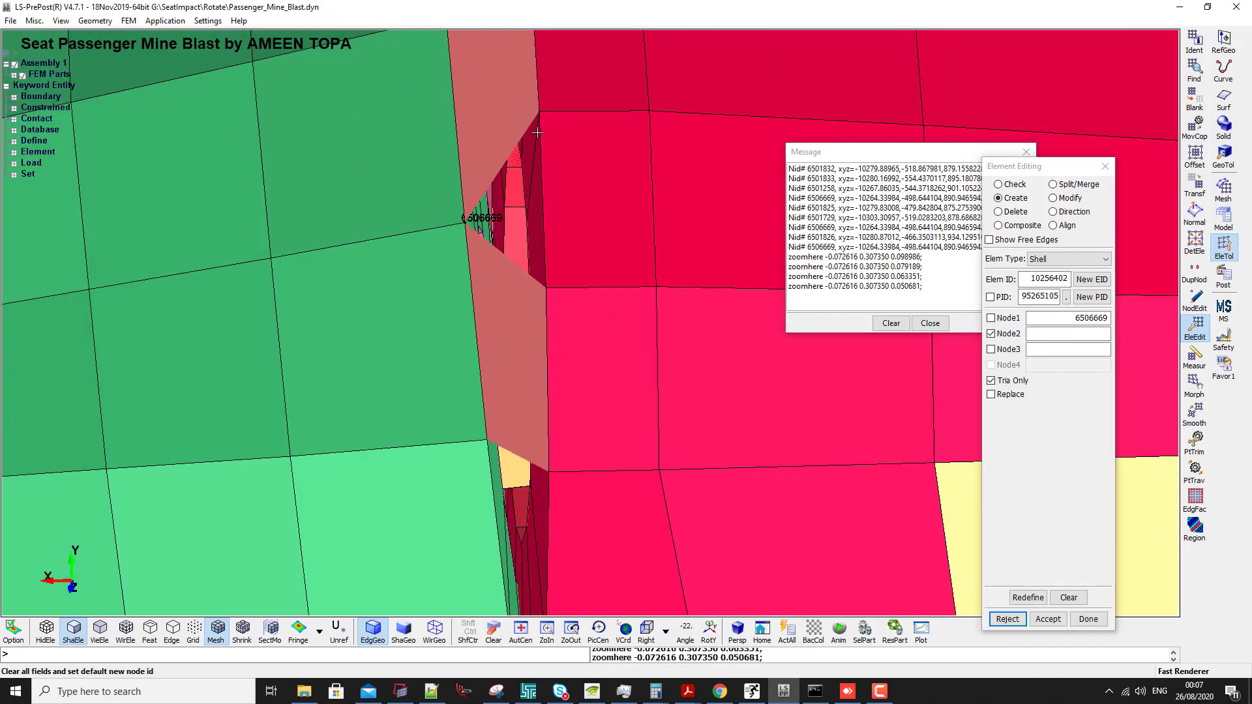
{"action": "left_click", "coordinate": [547, 128]}
{"action": "left_click", "coordinate": [551, 292]}
- Disable Tria Only and extend the green leg-to-pelvis strip with a shell on nodes 6501258, 6501833, 6501841 and 6501259
{"action": "scroll", "coordinate": [550, 293], "scroll_direction": "down", "scroll_amount": 4}
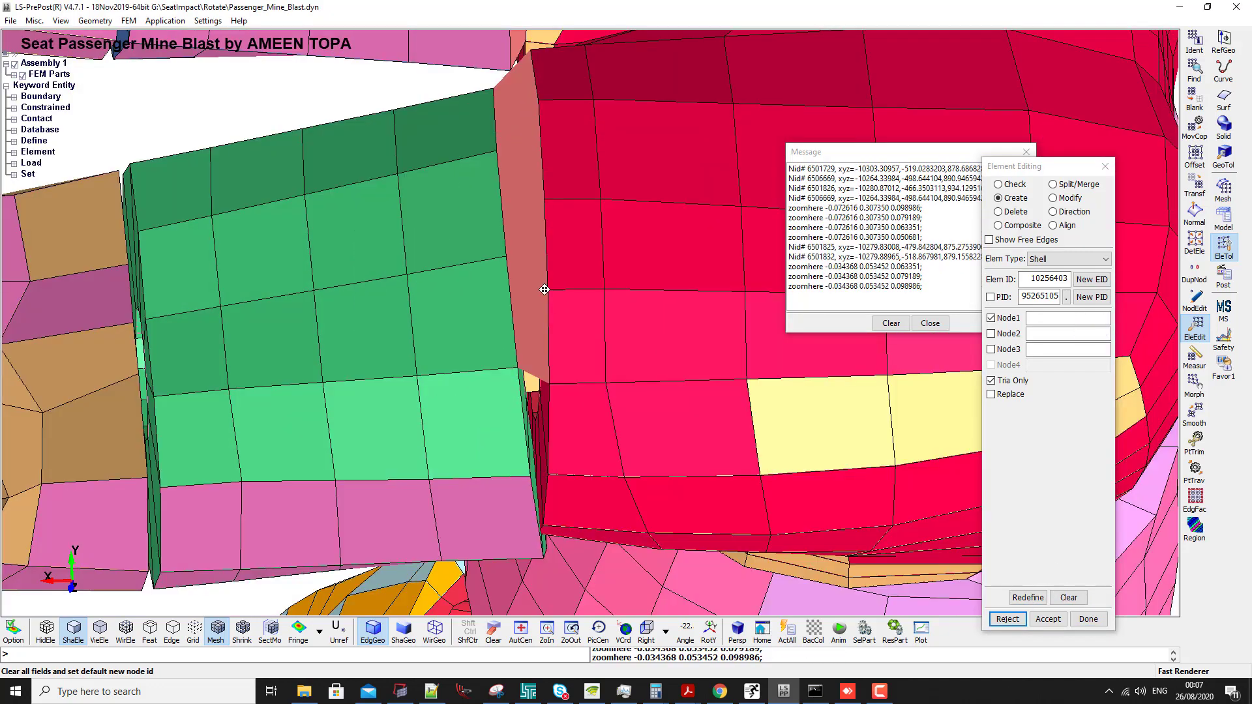
{"action": "middle_click_drag", "start_coordinate": [581, 293], "coordinate": [564, 163], "text": "shift"}
{"action": "left_click", "coordinate": [992, 380]}
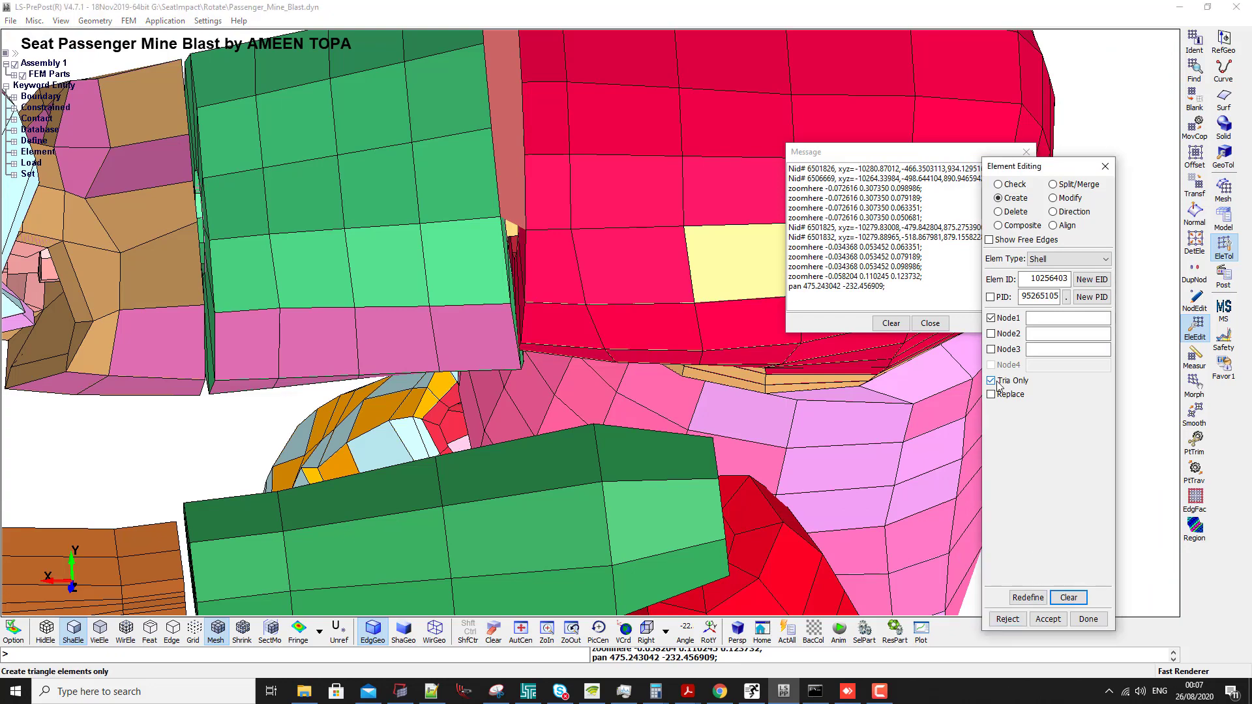
{"action": "left_click", "coordinate": [499, 217]}
{"action": "left_click", "coordinate": [503, 228]}
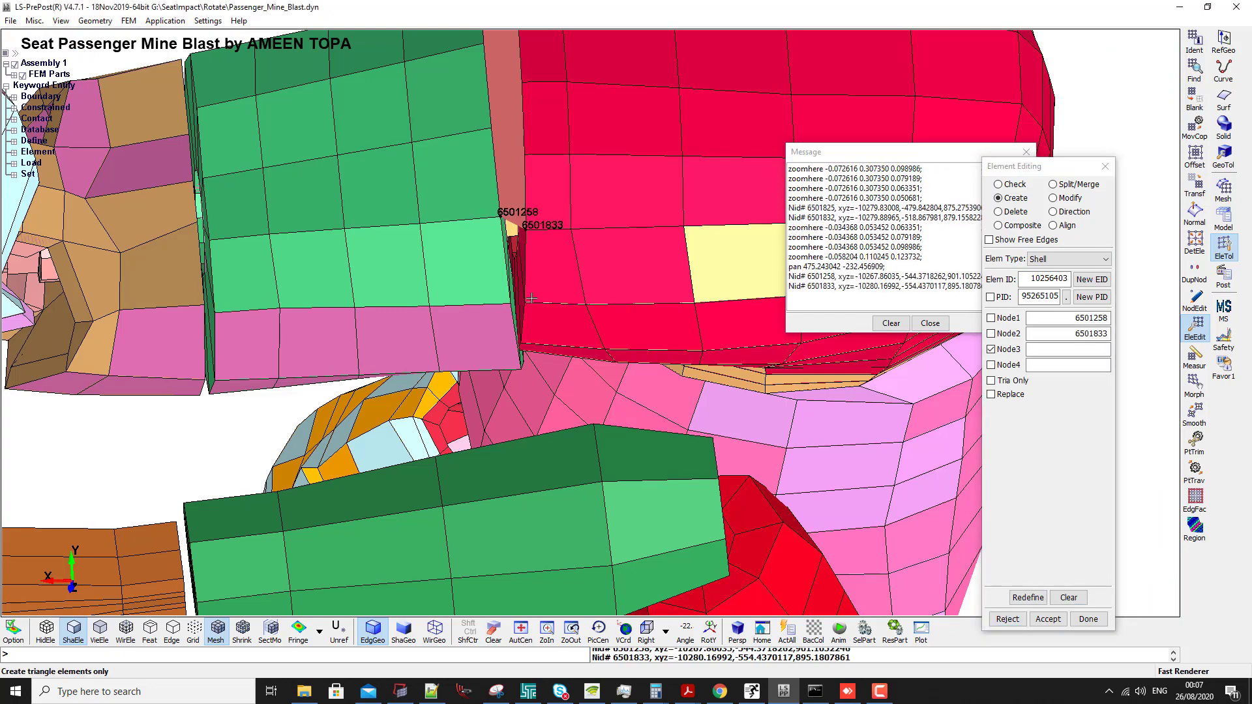
{"action": "left_click", "coordinate": [508, 259]}
{"action": "left_click", "coordinate": [510, 303]}
- Add a shell from nodes 6501259 and 6501841 to nodes 6501843 and 6506690 on the outer leg-to-pelvis gap, and accept the new elements
{"action": "scroll", "coordinate": [509, 312], "scroll_direction": "down", "scroll_amount": 5}
{"action": "scroll", "coordinate": [510, 311], "scroll_direction": "down", "scroll_amount": 1}
{"action": "left_click_drag", "start_coordinate": [509, 311], "coordinate": [471, 405], "text": "shift"}
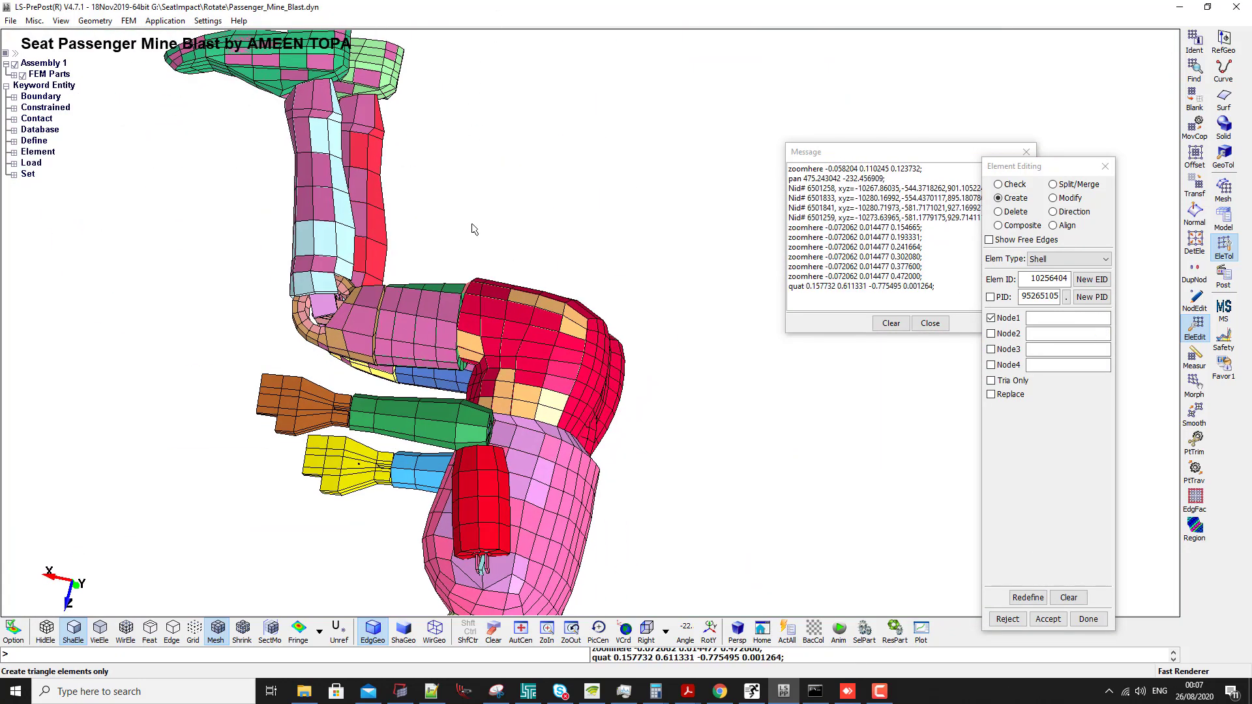
{"action": "scroll", "coordinate": [471, 408], "scroll_direction": "up", "scroll_amount": 5}
{"action": "left_click", "coordinate": [444, 420]}
{"action": "left_click", "coordinate": [453, 470]}
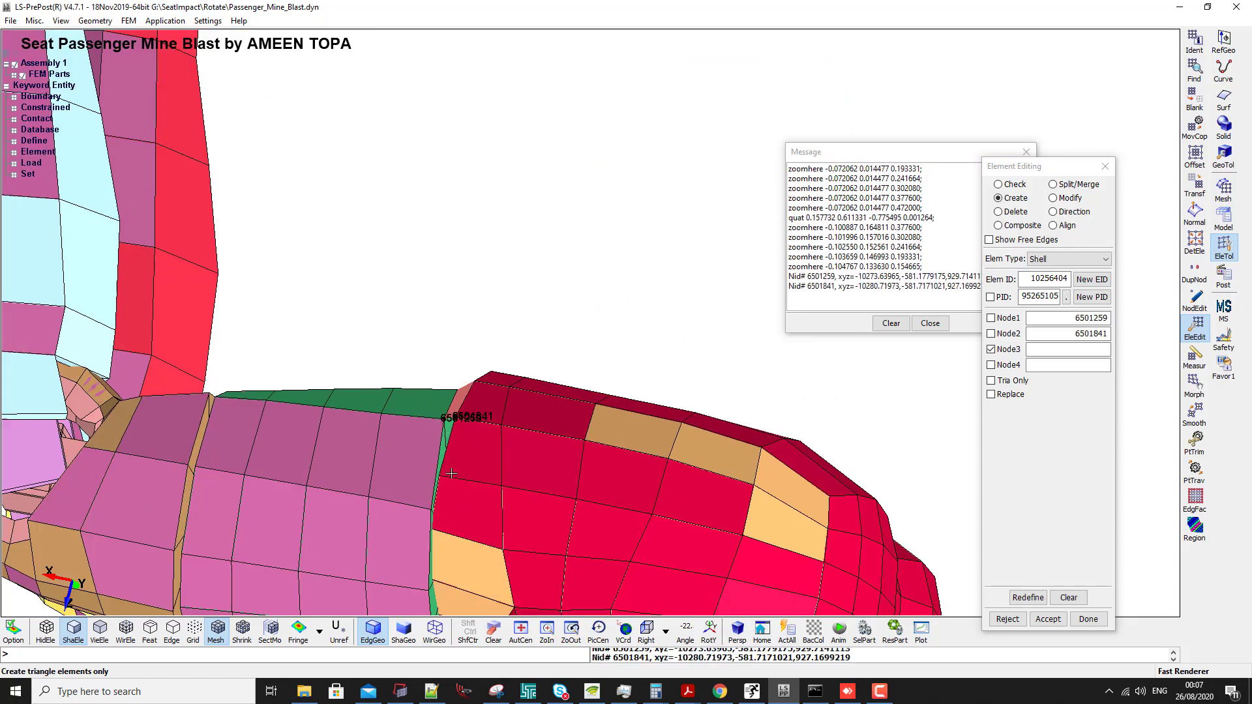
{"action": "left_click", "coordinate": [438, 497]}
{"action": "left_click", "coordinate": [424, 507]}
{"action": "scroll", "coordinate": [449, 371], "scroll_direction": "down", "scroll_amount": 5}
{"action": "left_click_drag", "start_coordinate": [449, 371], "coordinate": [515, 352], "text": "shift"}
{"action": "left_click", "coordinate": [1046, 623]}
- Bridge the yellow knee and blue upper leg with three four-node shells, from nodes 6506115 and 6505958 to nodes 6506095 and 6505951
{"action": "scroll", "coordinate": [430, 155], "scroll_direction": "up", "scroll_amount": 3}
{"action": "mouse_move", "coordinate": [432, 158]}
{"action": "left_mouse_down", "text": "shift"}
{"action": "mouse_move", "coordinate": [459, 241]}
{"action": "mouse_move", "coordinate": [429, 171]}
{"action": "left_mouse_up", "text": "shift"}
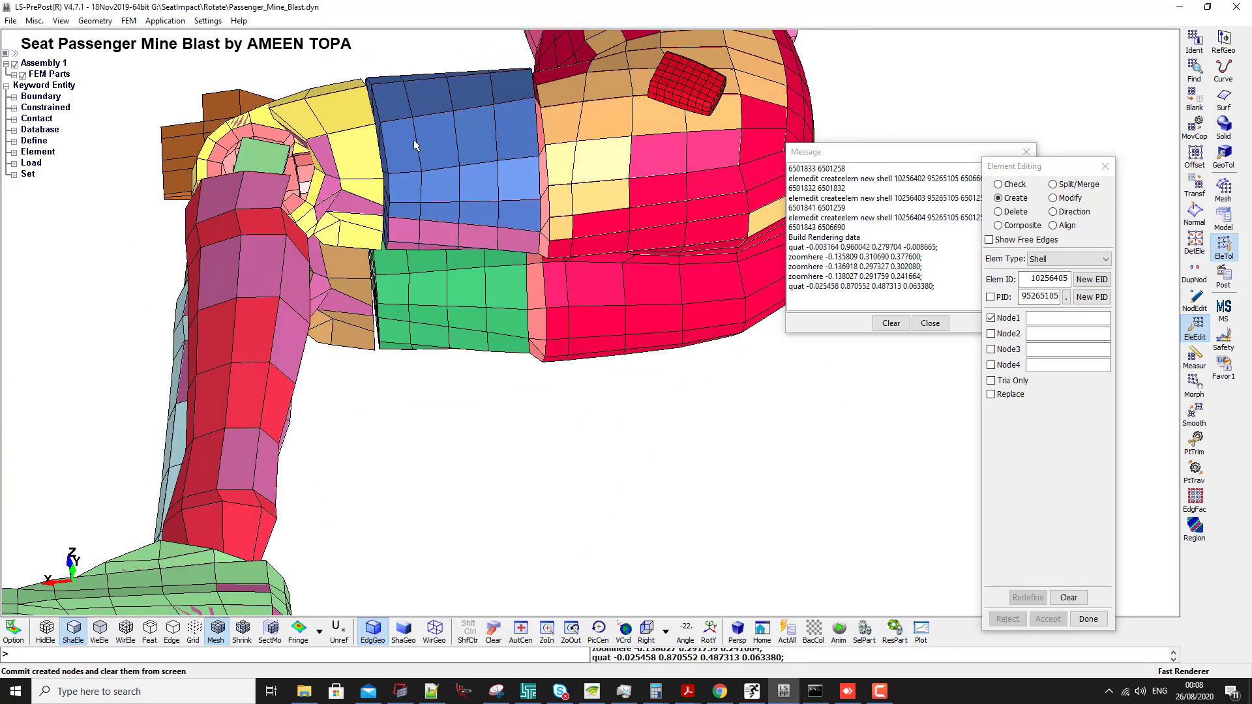
{"action": "scroll", "coordinate": [427, 189], "scroll_direction": "up", "scroll_amount": 2}
{"action": "middle_click_drag", "start_coordinate": [425, 189], "coordinate": [428, 201], "text": "shift"}
{"action": "scroll", "coordinate": [428, 201], "scroll_direction": "up", "scroll_amount": 4}
{"action": "left_click", "coordinate": [332, 85]}
{"action": "left_click", "coordinate": [343, 81]}
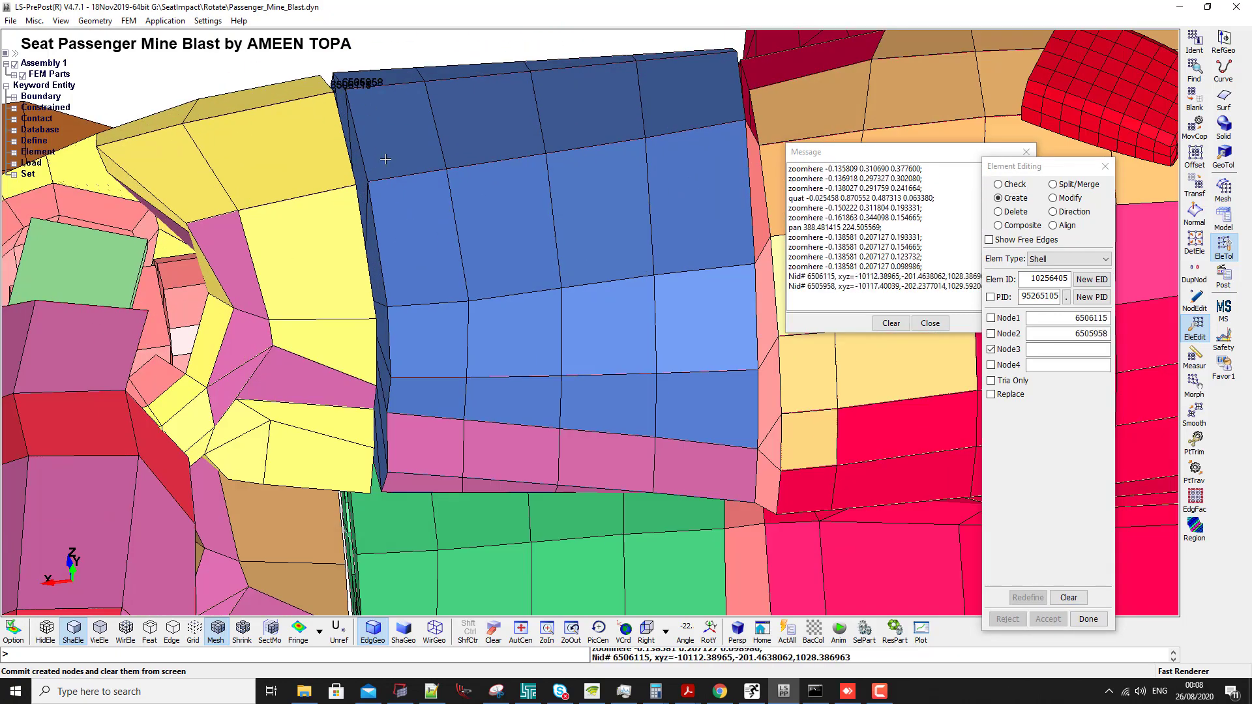
{"action": "left_click", "coordinate": [352, 185]}
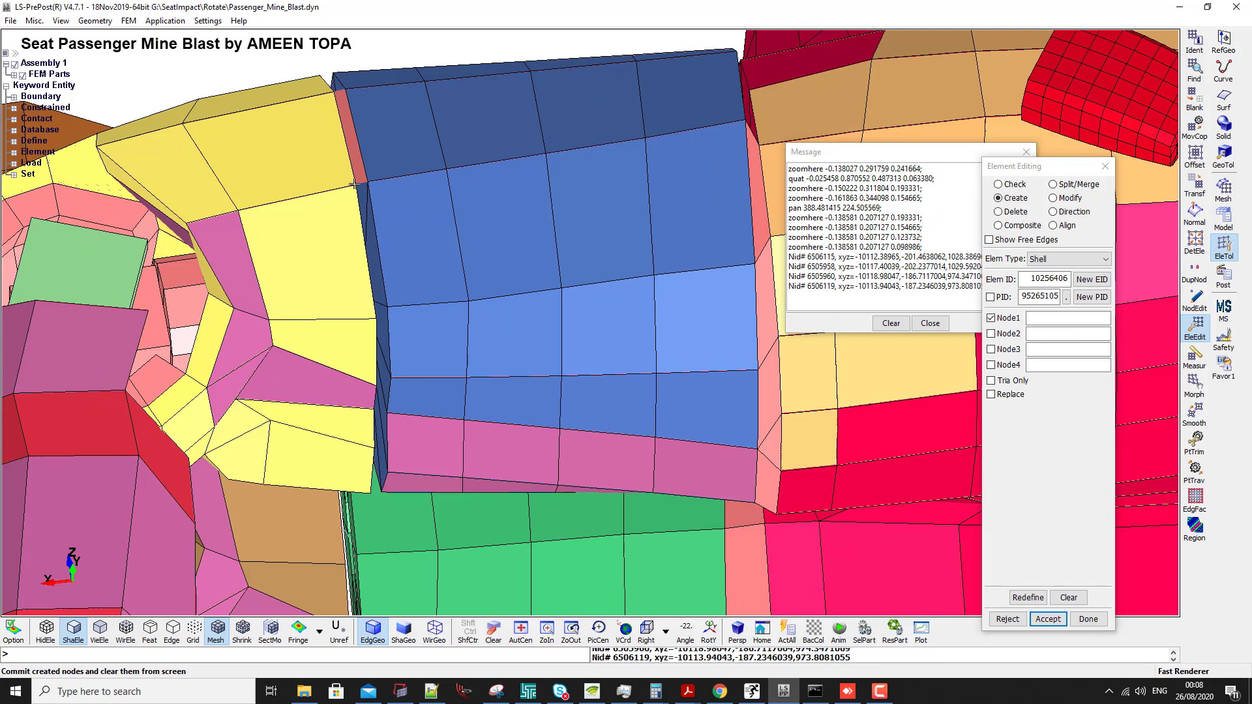
{"action": "left_click", "coordinate": [374, 318]}
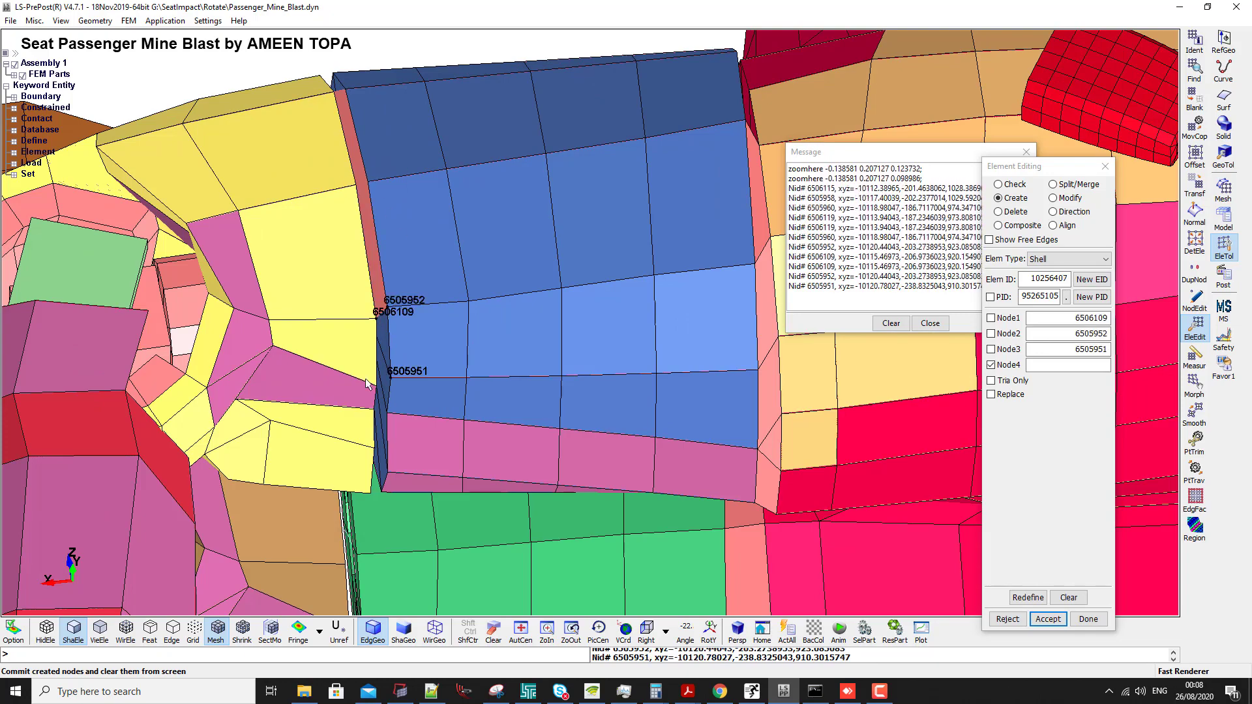
{"action": "left_click", "coordinate": [372, 385]}
- Continue the yellow knee's strip with two four-node shells, from nodes 6506095 and 6505951 to nodes 6506141 and 6505943
{"action": "scroll", "coordinate": [371, 384], "scroll_direction": "down", "scroll_amount": 4}
{"action": "left_click_drag", "start_coordinate": [371, 385], "coordinate": [477, 510]}
{"action": "scroll", "coordinate": [395, 337], "scroll_direction": "up", "scroll_amount": 4}
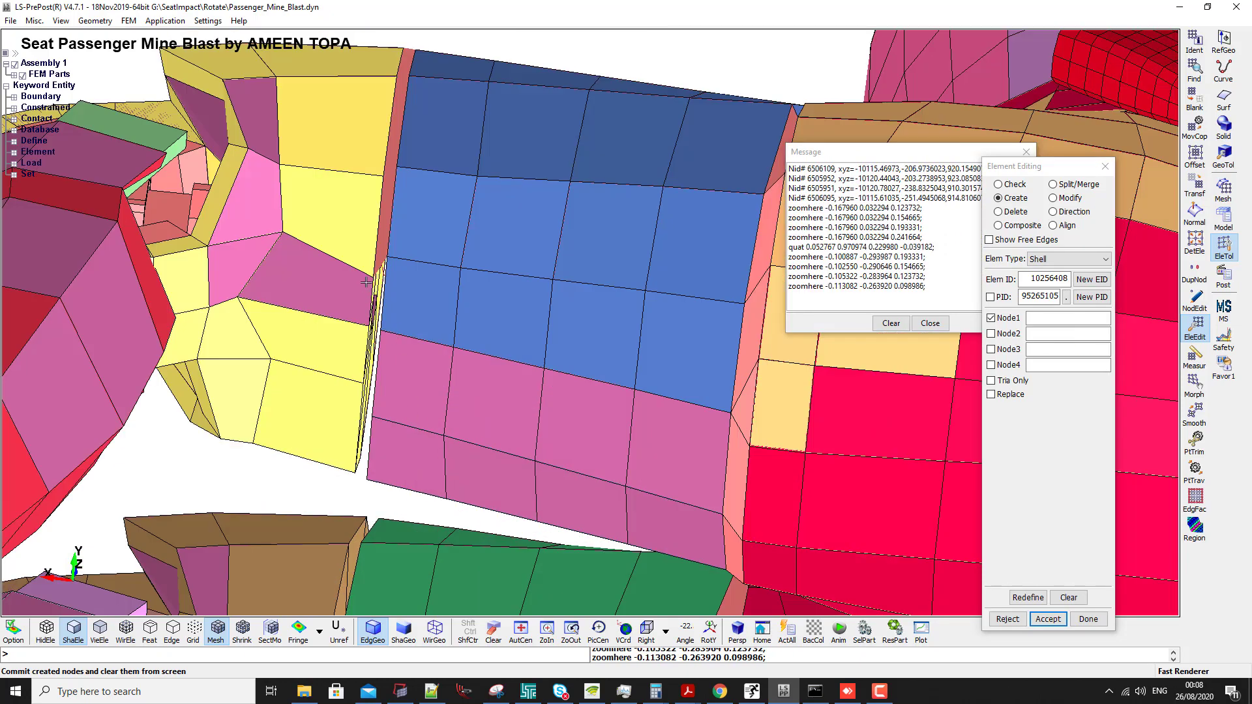
{"action": "left_click", "coordinate": [377, 324]}
{"action": "left_click", "coordinate": [368, 322]}
{"action": "left_click", "coordinate": [367, 322]}
{"action": "left_click", "coordinate": [372, 416]}
{"action": "left_click", "coordinate": [363, 381]}
- Create two more four-node shells along the knee's underside gap, starting at nodes 6506141 and 6505943 and continuing past nodes 6506149 and 6505937
{"action": "scroll", "coordinate": [362, 375], "scroll_direction": "down", "scroll_amount": 6}
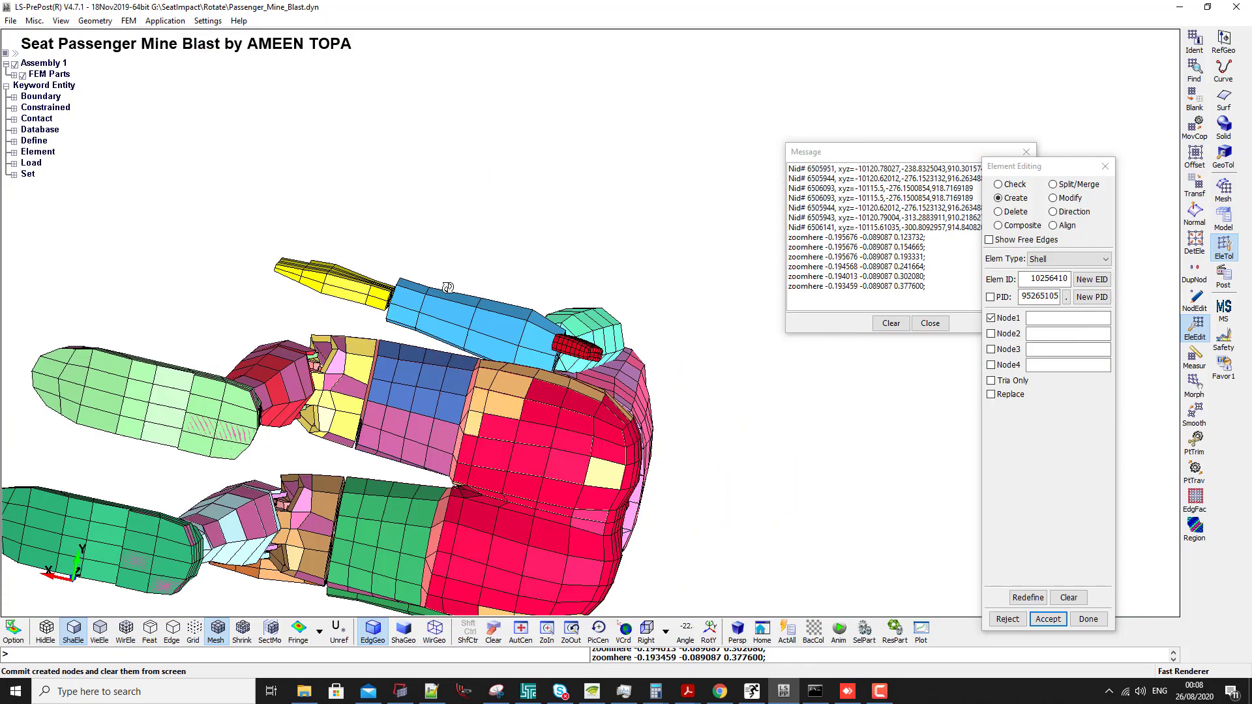
{"action": "left_click_drag", "start_coordinate": [363, 375], "coordinate": [332, 555], "text": "shift"}
{"action": "scroll", "coordinate": [332, 555], "scroll_direction": "up", "scroll_amount": 1}
{"action": "middle_click_drag", "start_coordinate": [378, 512], "coordinate": [418, 432], "text": "shift"}
{"action": "scroll", "coordinate": [419, 417], "scroll_direction": "up", "scroll_amount": 6}
{"action": "left_click", "coordinate": [490, 228]}
{"action": "left_click", "coordinate": [477, 324]}
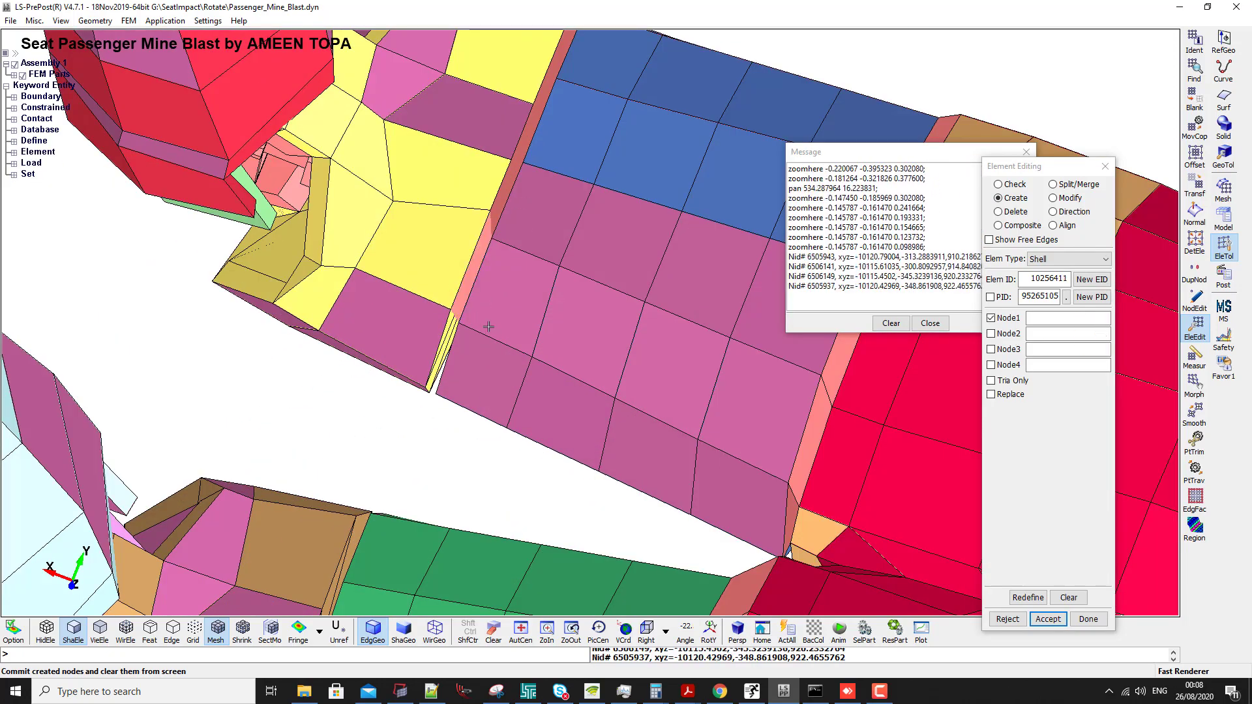
{"action": "left_click", "coordinate": [428, 389]}
{"action": "left_click", "coordinate": [434, 391]}
- Add another four-node shell at the inner side of the gap between the yellow knee and the blue upper leg
{"action": "scroll", "coordinate": [418, 369], "scroll_direction": "down", "scroll_amount": 5}
{"action": "left_click_drag", "start_coordinate": [418, 369], "coordinate": [531, 177], "text": "shift"}
{"action": "scroll", "coordinate": [469, 261], "scroll_direction": "up", "scroll_amount": 4}
{"action": "scroll", "coordinate": [493, 225], "scroll_direction": "up", "scroll_amount": 3}
{"action": "left_click", "coordinate": [504, 225]}
{"action": "left_click", "coordinate": [508, 286]}
{"action": "left_click", "coordinate": [519, 234]}
{"action": "left_click", "coordinate": [494, 280]}
- Start bridging the brown knee and green upper leg with a four-node shell on nodes 6506934, 6506720, 6506718 and 6506938
{"action": "scroll", "coordinate": [504, 256], "scroll_direction": "down", "scroll_amount": 6}
{"action": "middle_click_drag", "start_coordinate": [531, 176], "coordinate": [482, 408], "text": "shift"}
{"action": "scroll", "coordinate": [482, 408], "scroll_direction": "up", "scroll_amount": 4}
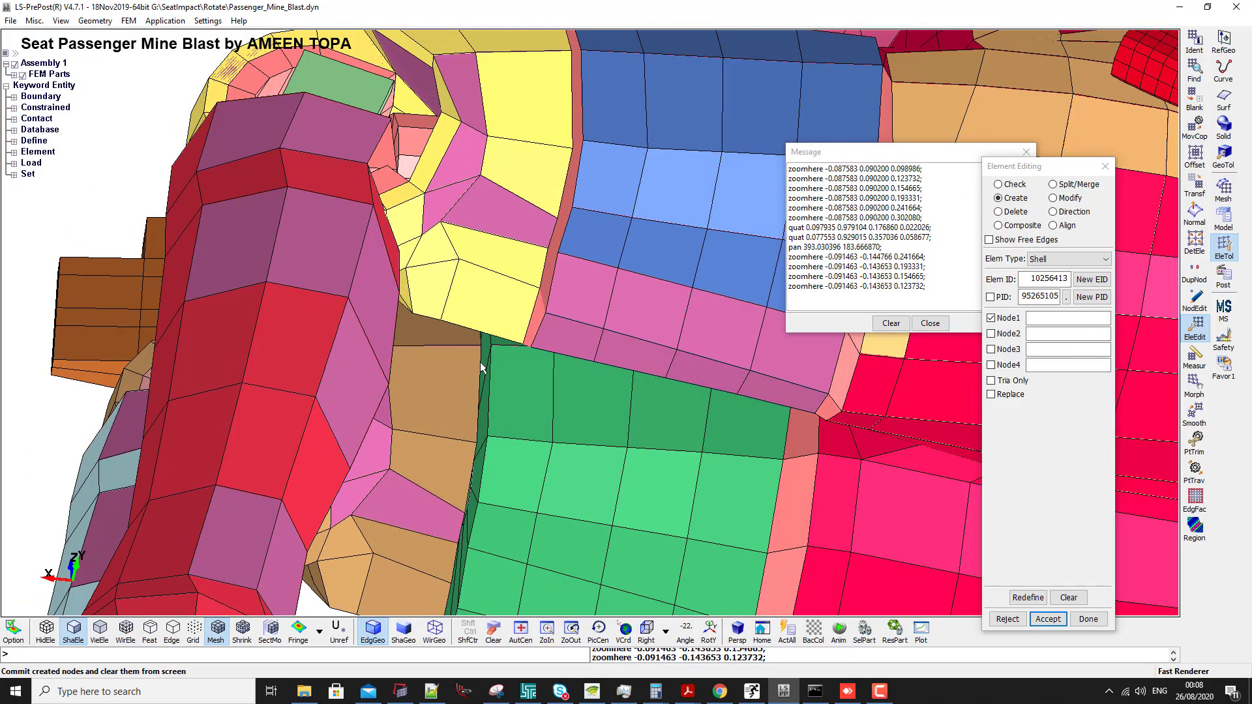
{"action": "scroll", "coordinate": [480, 363], "scroll_direction": "down", "scroll_amount": 3}
{"action": "left_click_drag", "start_coordinate": [480, 363], "coordinate": [479, 394], "text": "shift"}
{"action": "scroll", "coordinate": [480, 393], "scroll_direction": "up", "scroll_amount": 4}
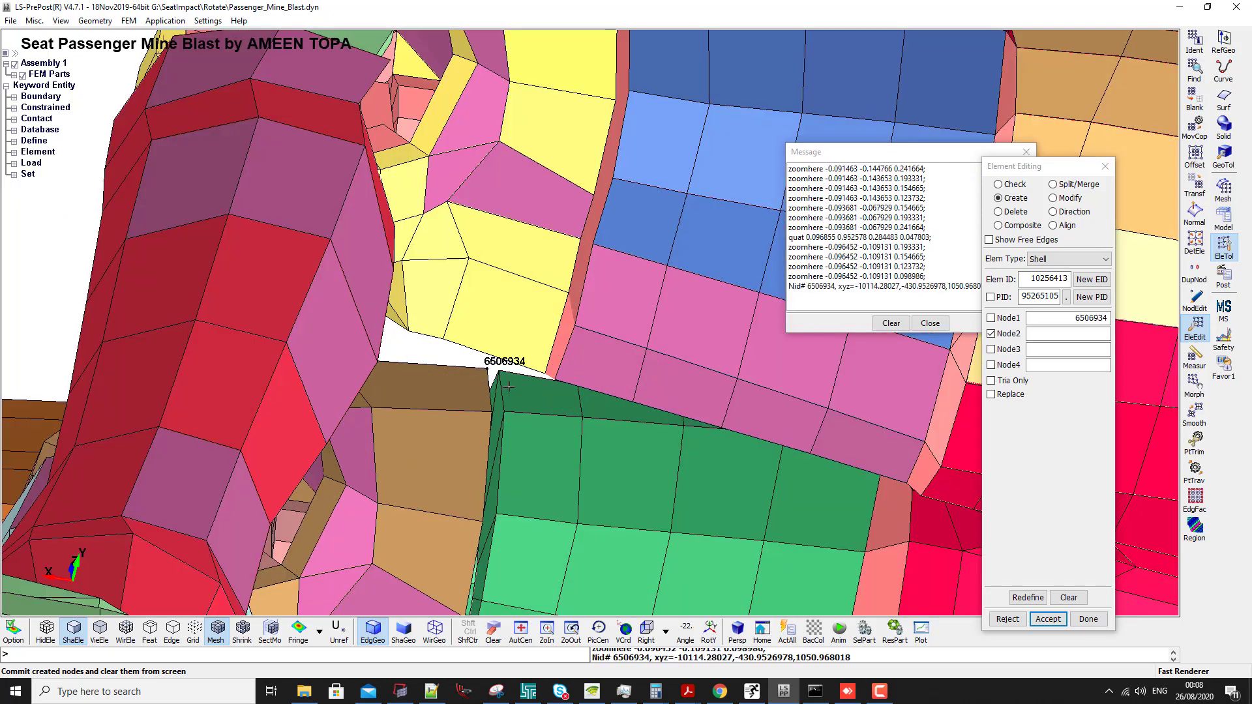
{"action": "left_click", "coordinate": [504, 413]}
{"action": "left_click", "coordinate": [483, 415]}
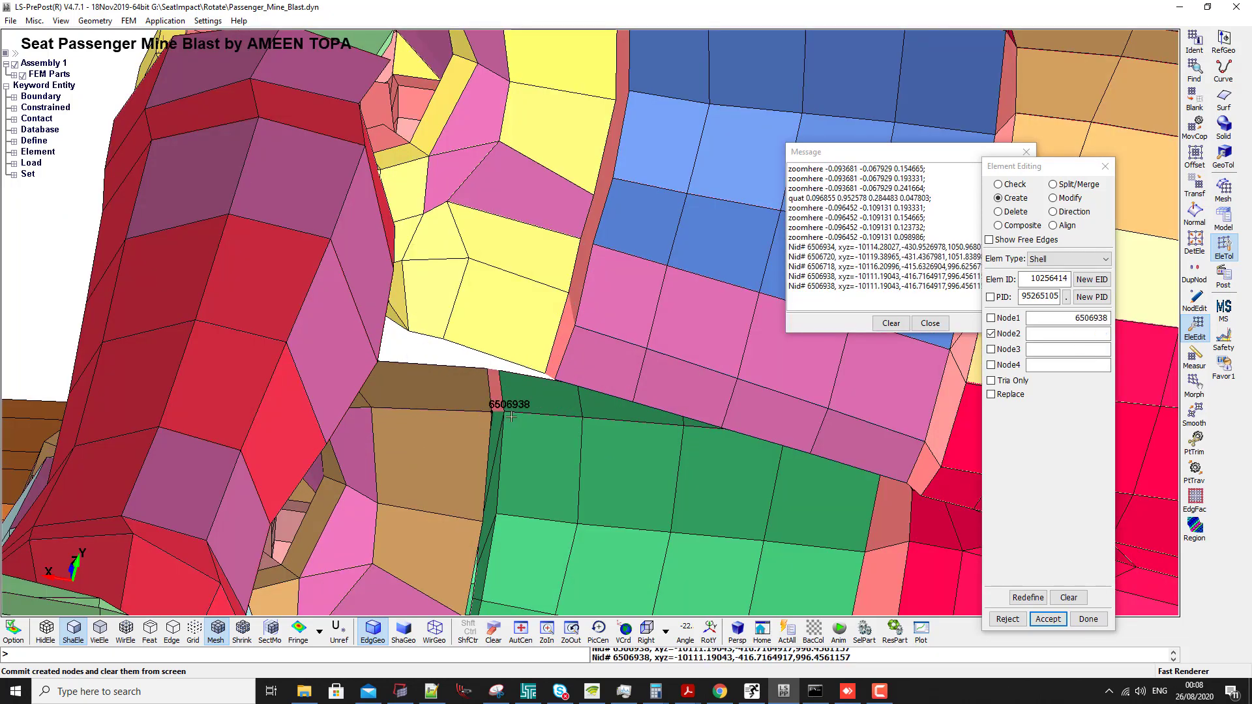
- Continue the brown knee's strip with two four-node shells, from nodes 6506938 and 6506718 to nodes 6506920 and 6506722
{"action": "left_click", "coordinate": [501, 520]}
{"action": "left_click", "coordinate": [502, 522]}
{"action": "scroll", "coordinate": [502, 521], "scroll_direction": "down", "scroll_amount": 4}
{"action": "scroll", "coordinate": [502, 522], "scroll_direction": "up", "scroll_amount": 1}
{"action": "middle_click_drag", "start_coordinate": [502, 522], "coordinate": [537, 366], "text": "shift"}
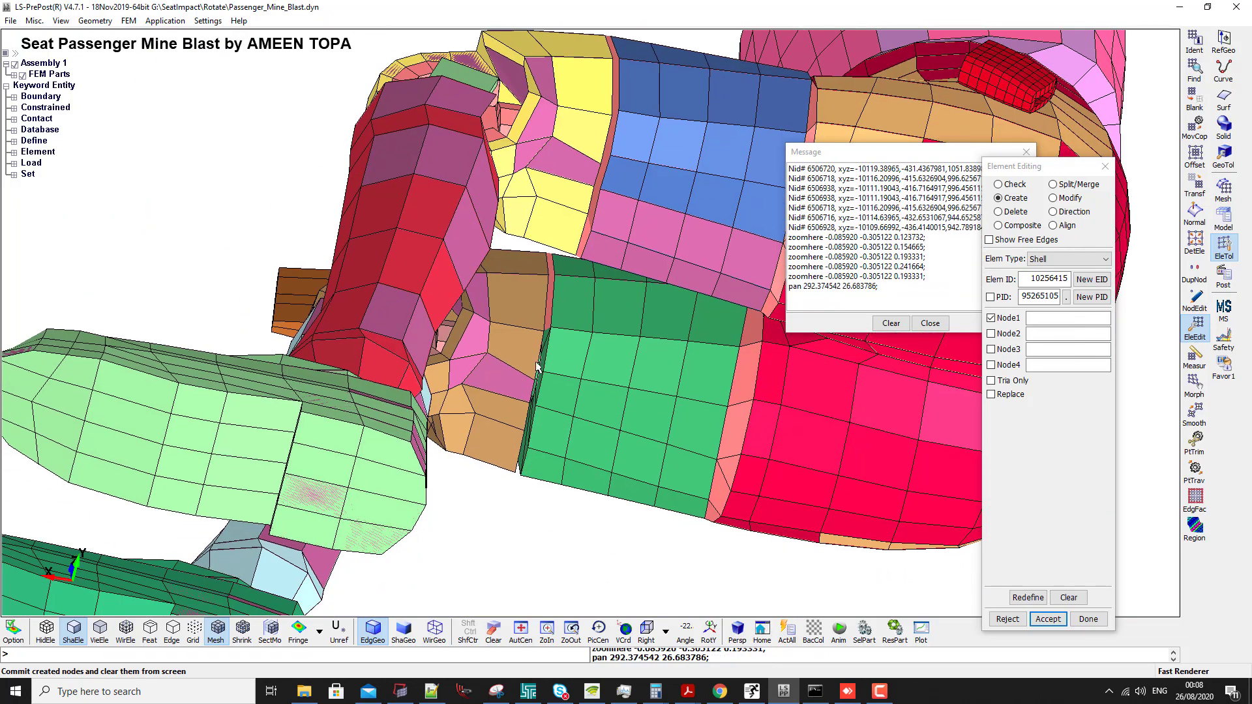
{"action": "left_click", "coordinate": [558, 359]}
{"action": "left_click", "coordinate": [558, 360]}
- Extend the brown knee's strip with a four-node shell on nodes 6506920, 6506722, 6506723 and 6506872
{"action": "scroll", "coordinate": [558, 358], "scroll_direction": "down", "scroll_amount": 2}
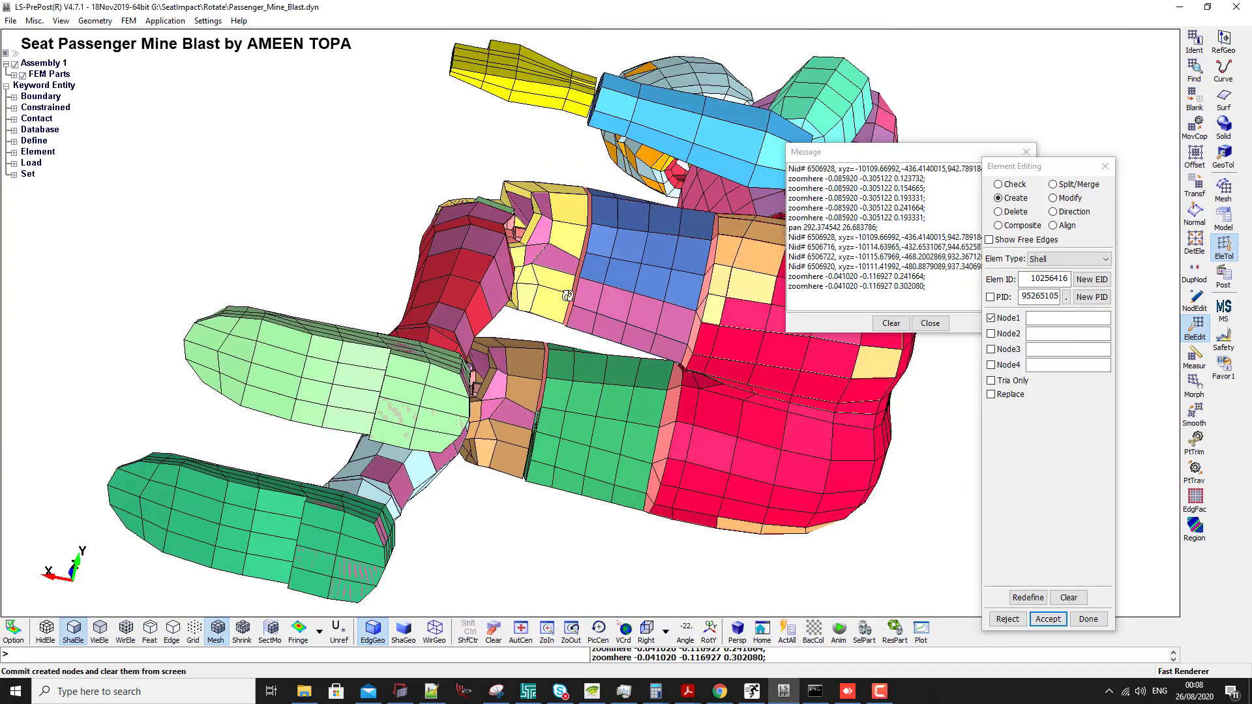
{"action": "left_click_drag", "start_coordinate": [557, 358], "coordinate": [495, 470], "text": "shift"}
{"action": "scroll", "coordinate": [491, 478], "scroll_direction": "up", "scroll_amount": 4}
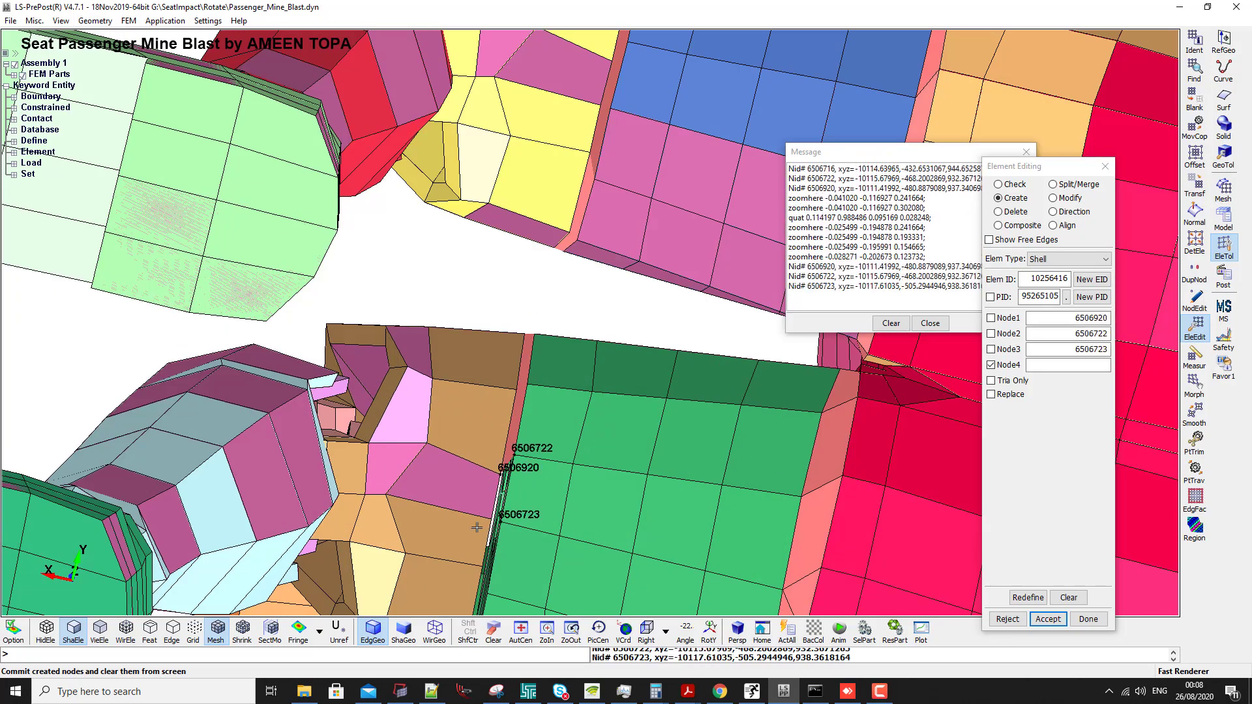
{"action": "left_click", "coordinate": [477, 527]}
- Create two four-node shells along the underside of the brown knee's gap, from nodes 6506872 and 6506723 to nodes 6506888 and 6506731
{"action": "scroll", "coordinate": [521, 485], "scroll_direction": "down", "scroll_amount": 2}
{"action": "left_click_drag", "start_coordinate": [522, 485], "coordinate": [574, 574], "text": "shift"}
{"action": "middle_click_drag", "start_coordinate": [574, 574], "coordinate": [547, 351], "text": "shift"}
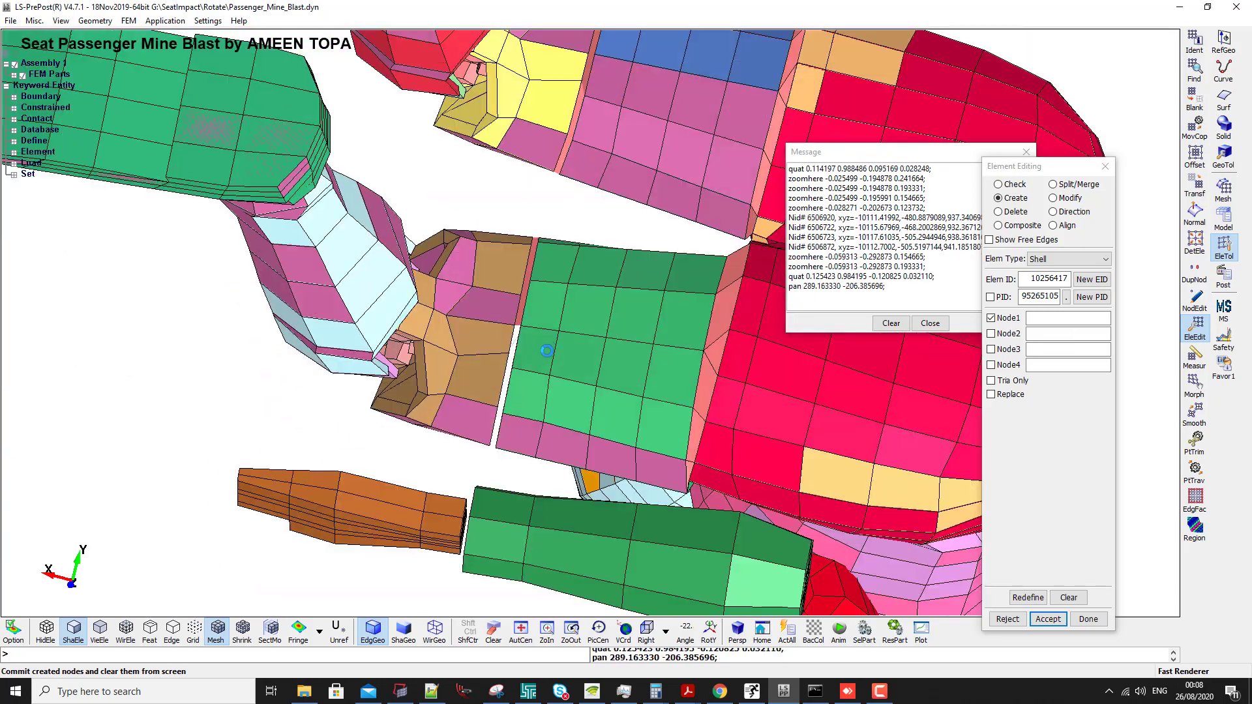
{"action": "scroll", "coordinate": [546, 351], "scroll_direction": "up", "scroll_amount": 3}
{"action": "left_click", "coordinate": [497, 303]}
{"action": "left_click", "coordinate": [483, 300]}
{"action": "left_click", "coordinate": [467, 383]}
{"action": "left_click", "coordinate": [479, 389]}
{"action": "left_click", "coordinate": [478, 388]}
{"action": "left_click", "coordinate": [452, 467]}
{"action": "left_click", "coordinate": [469, 474]}
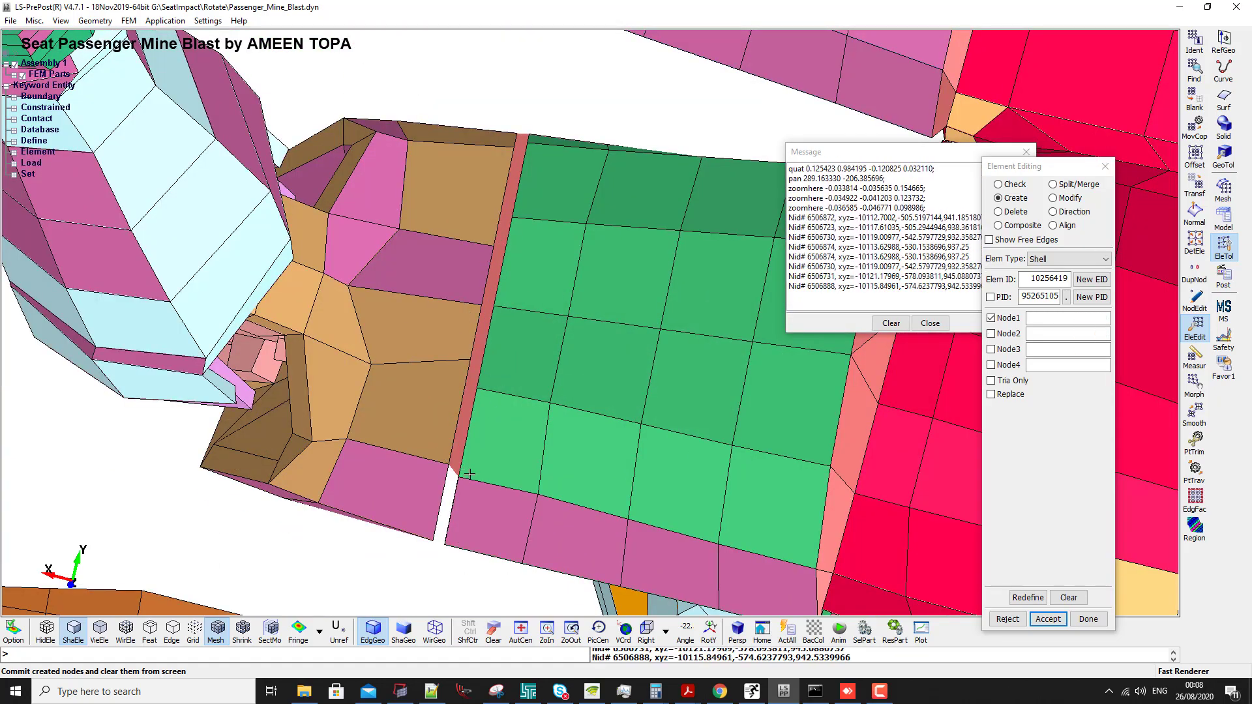
- Extend the brown knee's strip to the outer side with a shell on nodes 6506888, 6506731, 6506739 and 6506898
{"action": "left_click", "coordinate": [469, 474]}
{"action": "left_click", "coordinate": [452, 467]}
{"action": "left_click", "coordinate": [434, 540]}
{"action": "left_click", "coordinate": [445, 544]}
- Bridge the outer side of the brown knee's gap with a four-node shell on nodes 6506898, 6506739, 6506737 and 6506894
{"action": "scroll", "coordinate": [444, 545], "scroll_direction": "down", "scroll_amount": 5}
{"action": "left_click_drag", "start_coordinate": [445, 544], "coordinate": [483, 336], "text": "shift"}
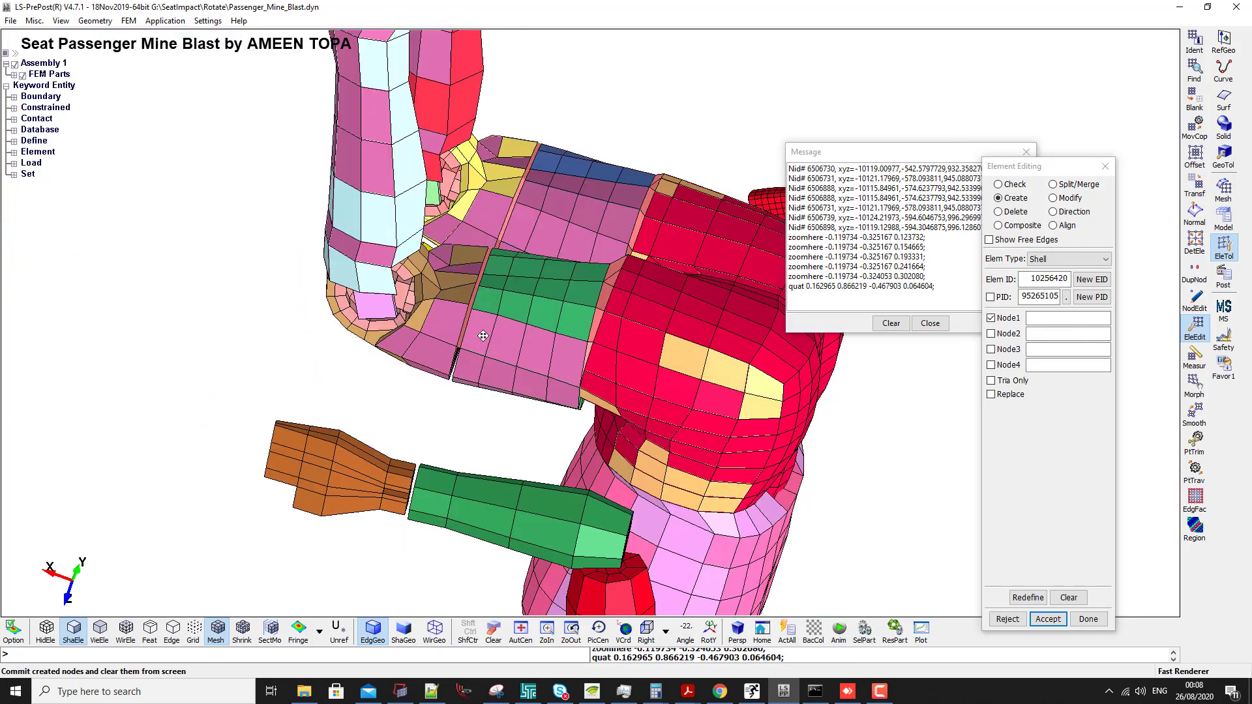
{"action": "middle_click_drag", "start_coordinate": [483, 336], "coordinate": [491, 316], "text": "shift"}
{"action": "scroll", "coordinate": [491, 316], "scroll_direction": "up", "scroll_amount": 4}
{"action": "left_click", "coordinate": [472, 268]}
{"action": "left_click", "coordinate": [474, 271]}
{"action": "left_click", "coordinate": [447, 324]}
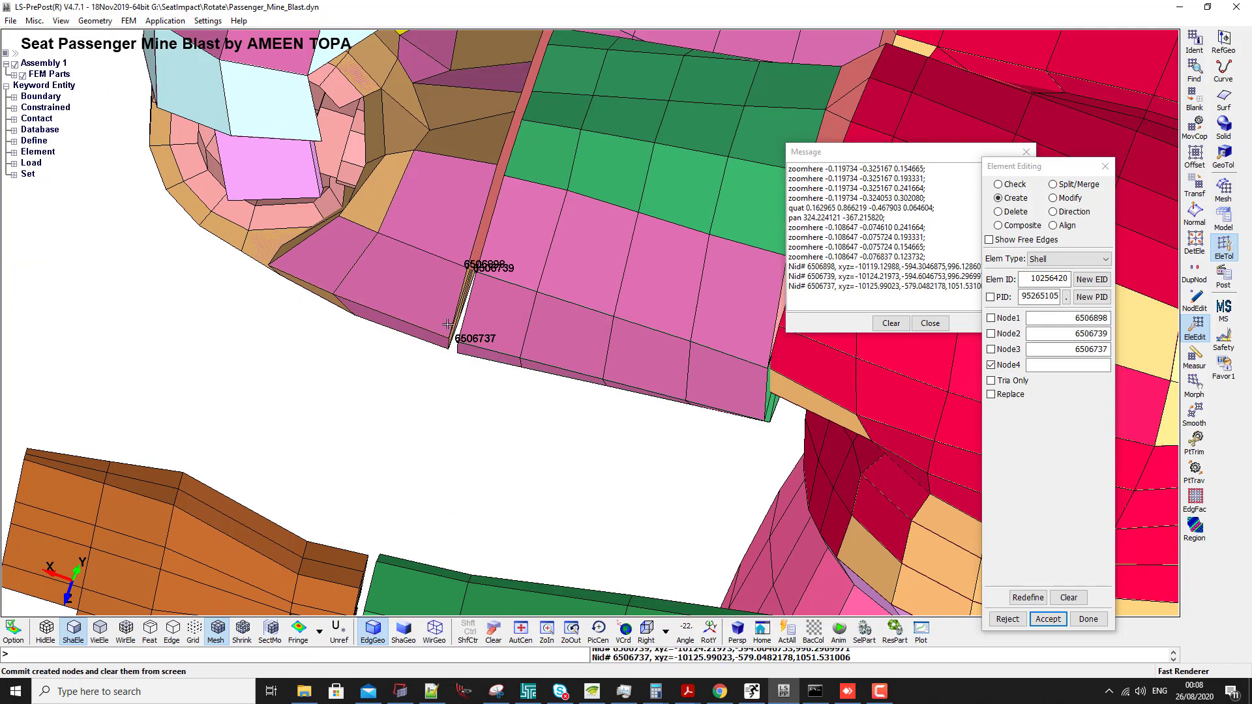
{"action": "left_click", "coordinate": [457, 329]}
{"action": "scroll", "coordinate": [456, 330], "scroll_direction": "down", "scroll_amount": 8}
{"action": "left_click_drag", "start_coordinate": [457, 330], "coordinate": [535, 574], "text": "shift"}
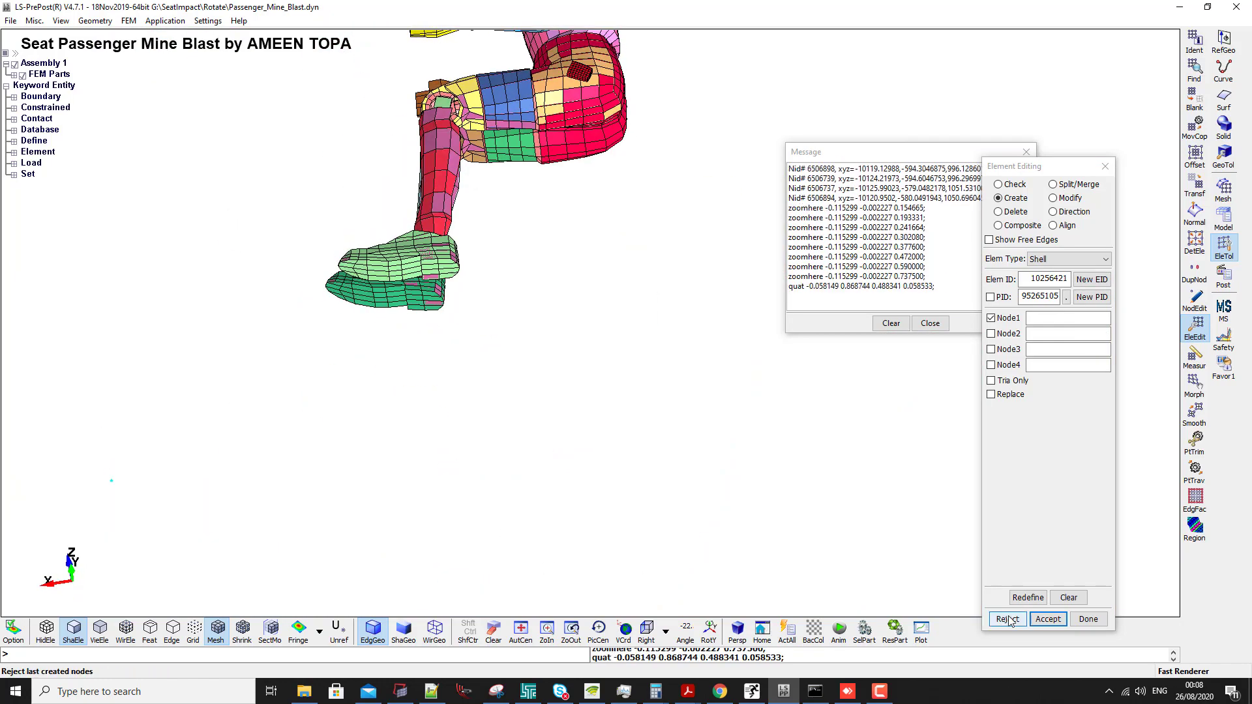
- Accept the shells created at the brown knee and show part 5200024 Seat Foam together with the dummy
{"action": "left_click", "coordinate": [1048, 619]}
{"action": "middle_click_drag", "start_coordinate": [554, 202], "coordinate": [615, 291], "text": "shift"}
{"action": "scroll", "coordinate": [617, 300], "scroll_direction": "down", "scroll_amount": 3}
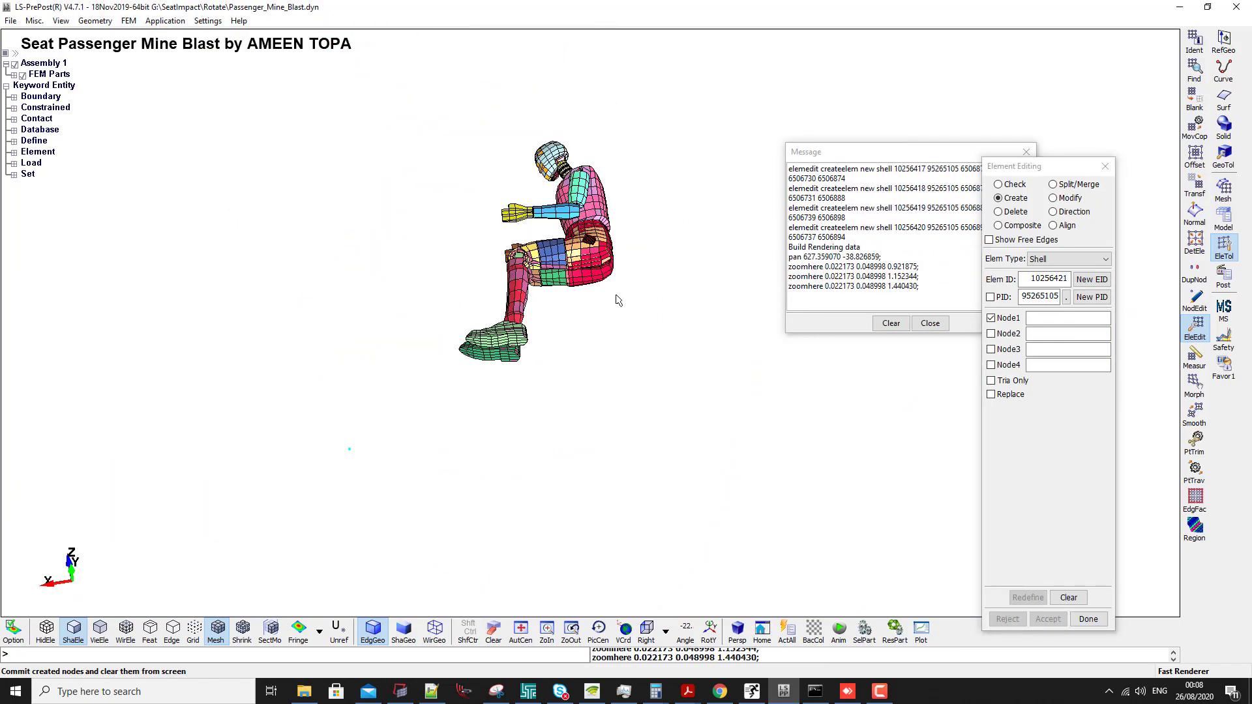
{"action": "key", "text": "F1"}
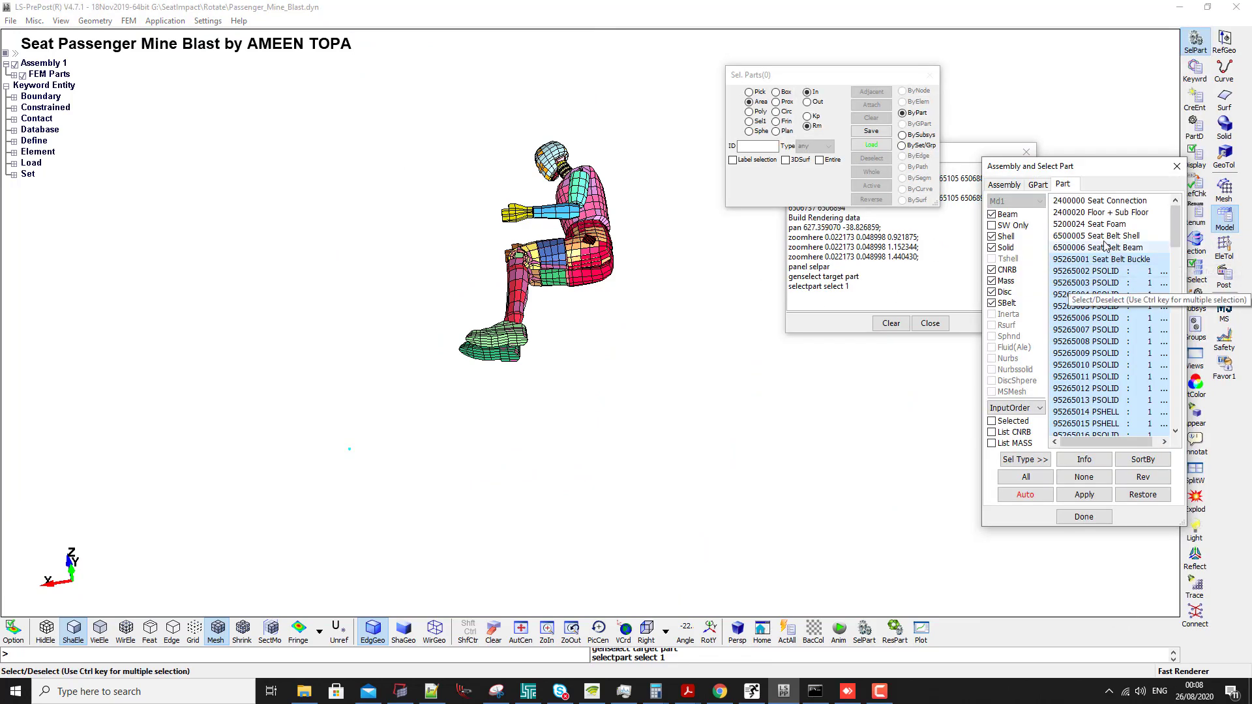
{"action": "left_click", "coordinate": [1089, 223]}
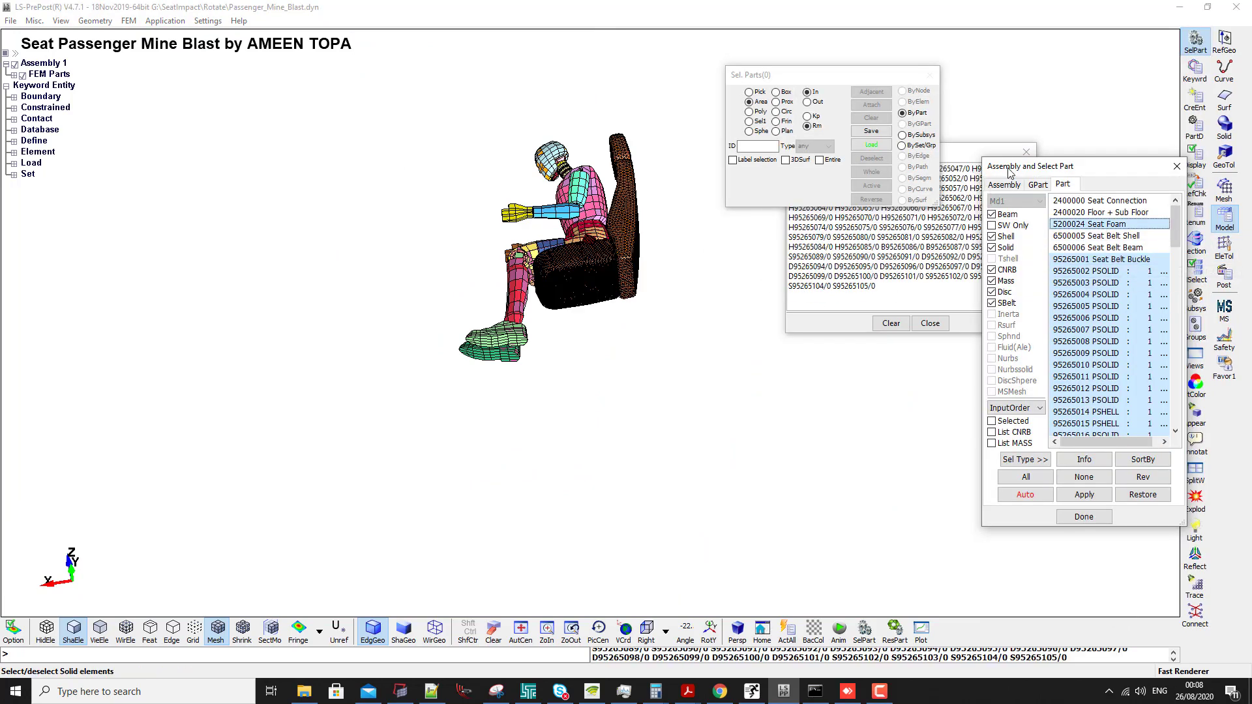
{"action": "left_click_drag", "start_coordinate": [1009, 172], "coordinate": [932, 363]}
{"action": "left_click_drag", "start_coordinate": [679, 255], "coordinate": [596, 300], "text": "shift"}
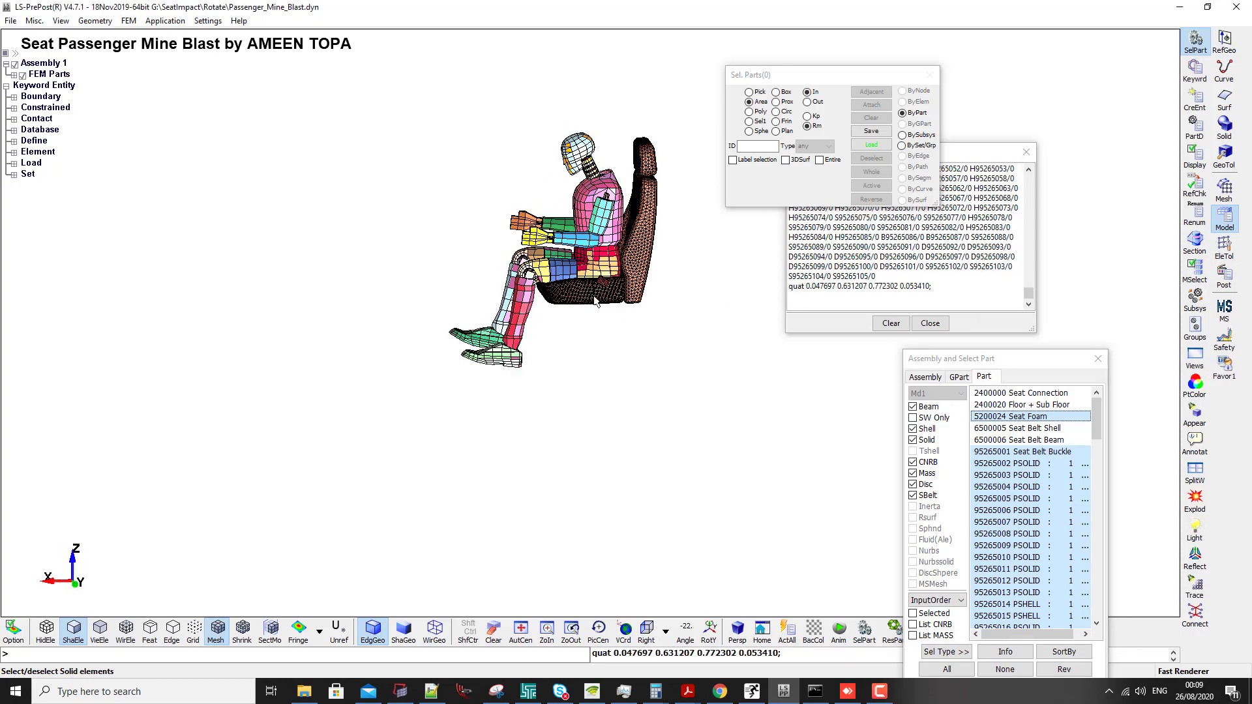
- Make the Seat Foam part transparent with a transparency factor of 0.80 so the dummy's penetration shows through
{"action": "scroll", "coordinate": [596, 301], "scroll_direction": "up", "scroll_amount": 5}
{"action": "middle_click_drag", "start_coordinate": [596, 301], "coordinate": [562, 291], "text": "shift"}
{"action": "scroll", "coordinate": [562, 291], "scroll_direction": "up", "scroll_amount": 5}
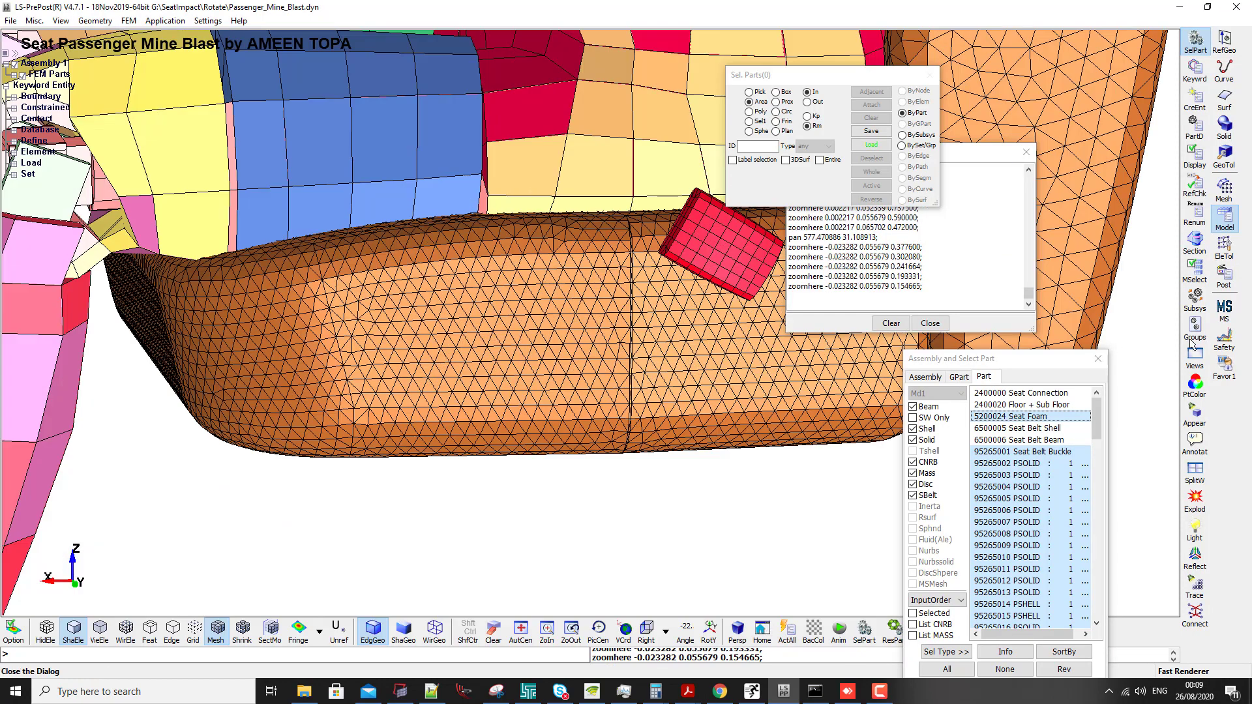
{"action": "left_click", "coordinate": [1194, 384]}
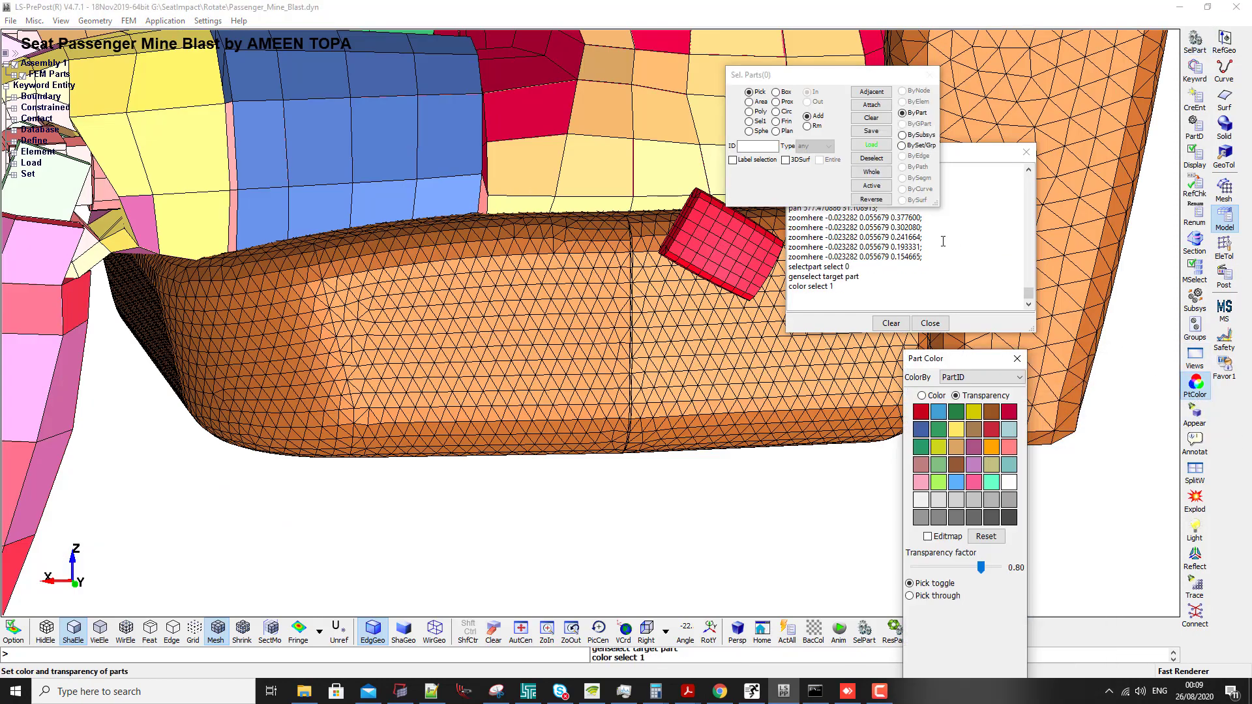
{"action": "left_click_drag", "start_coordinate": [959, 358], "coordinate": [959, 169]}
{"action": "left_click", "coordinate": [646, 369]}
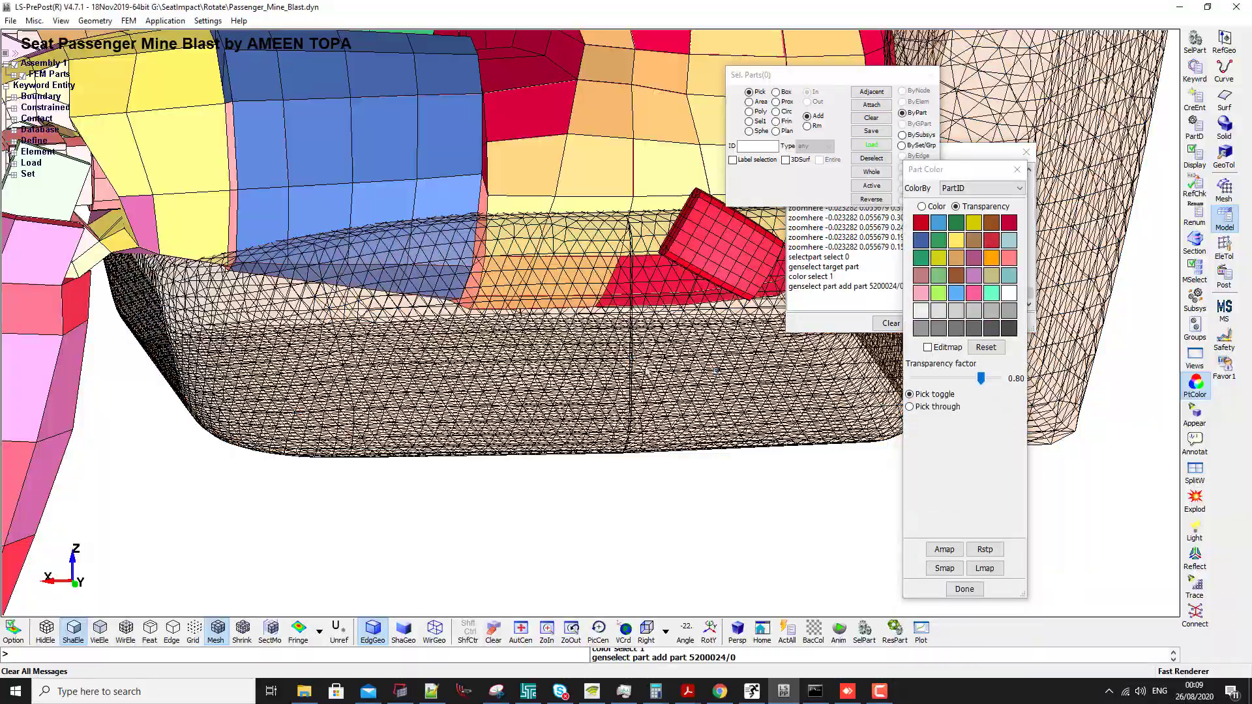
{"action": "left_click_drag", "start_coordinate": [718, 370], "coordinate": [626, 319], "text": "shift"}
{"action": "scroll", "coordinate": [626, 319], "scroll_direction": "down", "scroll_amount": 4}
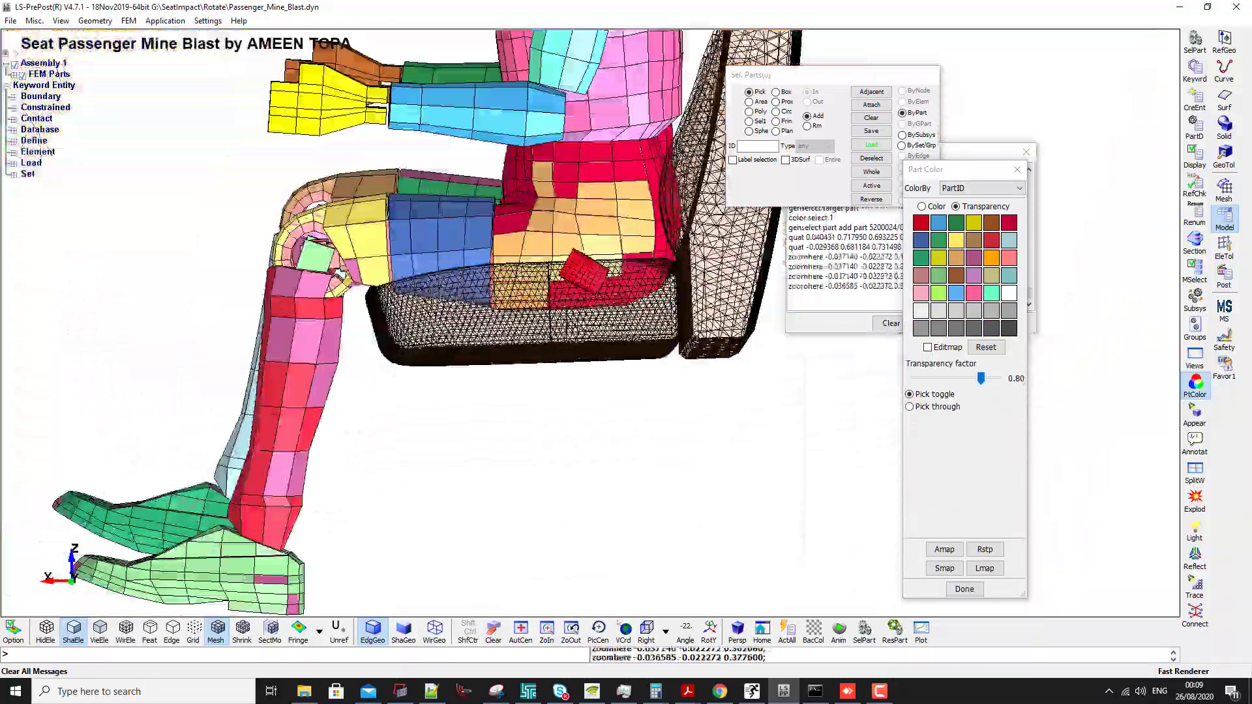
- Start the Seat Deformer and set it to the selection of dummy parts
{"action": "left_click", "coordinate": [1225, 335]}
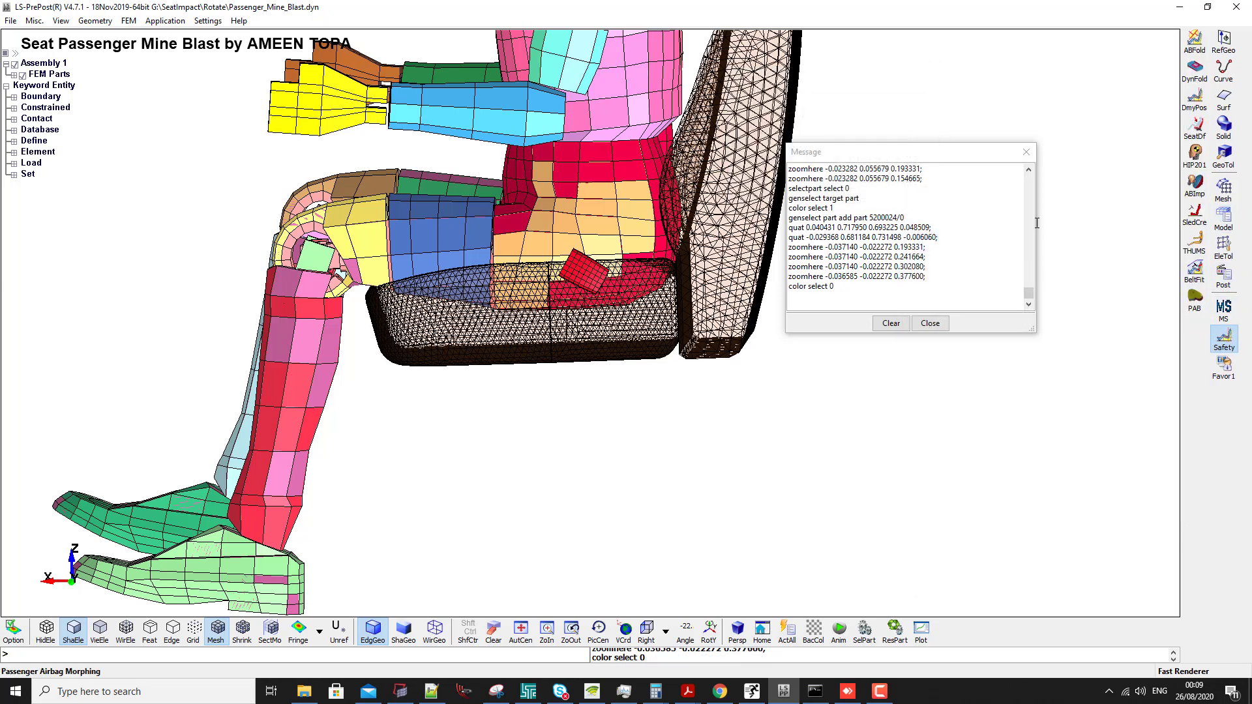
{"action": "left_click", "coordinate": [1196, 127]}
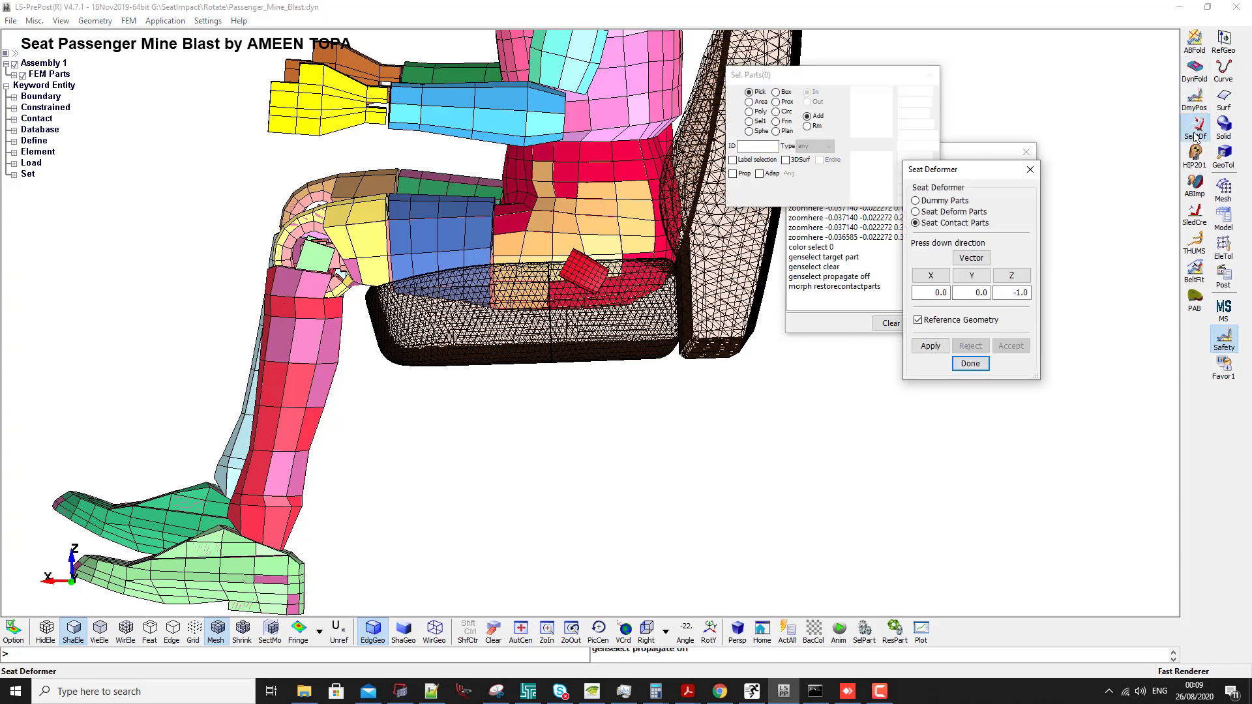
{"action": "left_click", "coordinate": [940, 205]}
{"action": "left_click", "coordinate": [505, 247]}
{"action": "scroll", "coordinate": [502, 254], "scroll_direction": "up", "scroll_amount": 5}
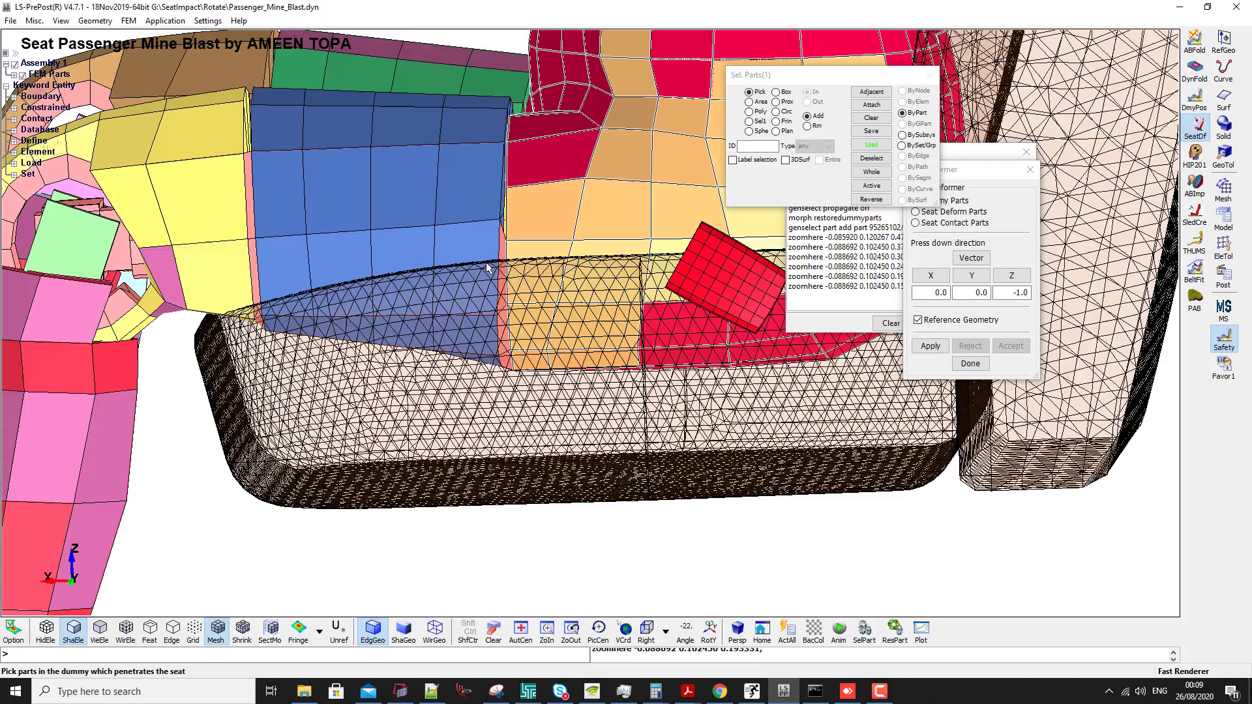
{"action": "left_click", "coordinate": [532, 217]}
{"action": "scroll", "coordinate": [522, 209], "scroll_direction": "down", "scroll_amount": 5}
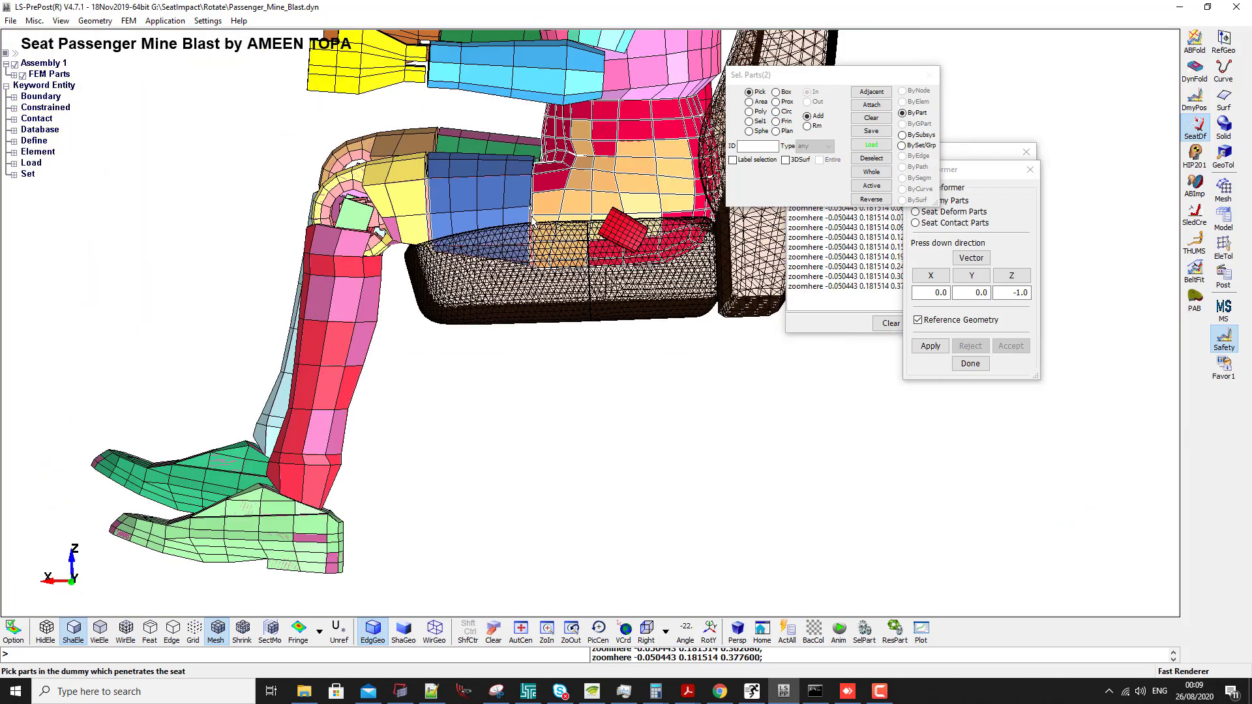
{"action": "left_click", "coordinate": [500, 187]}
{"action": "left_click", "coordinate": [429, 180]}
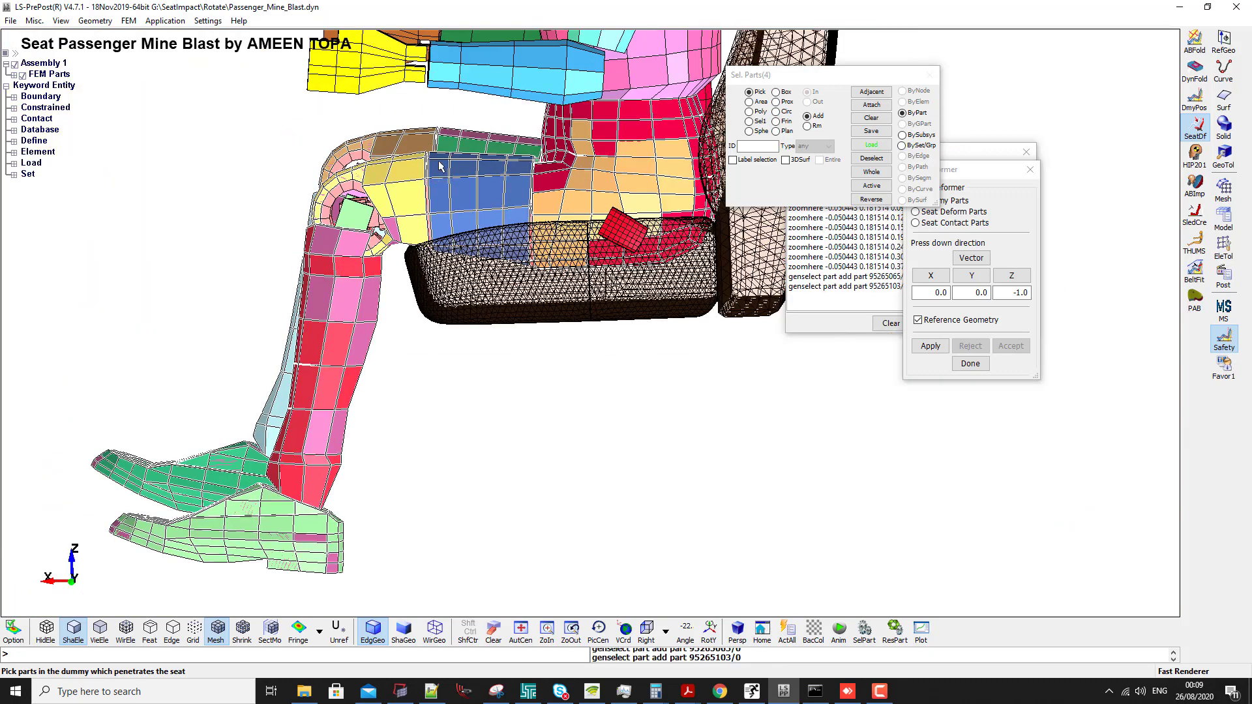
{"action": "left_click", "coordinate": [872, 117]}
- Select the pelvis, the gap-closing shells, the blue and green thighs and the brown and yellow knee-side thigh parts as dummy parts
{"action": "scroll", "coordinate": [560, 203], "scroll_direction": "up", "scroll_amount": 4}
{"action": "left_click", "coordinate": [564, 210]}
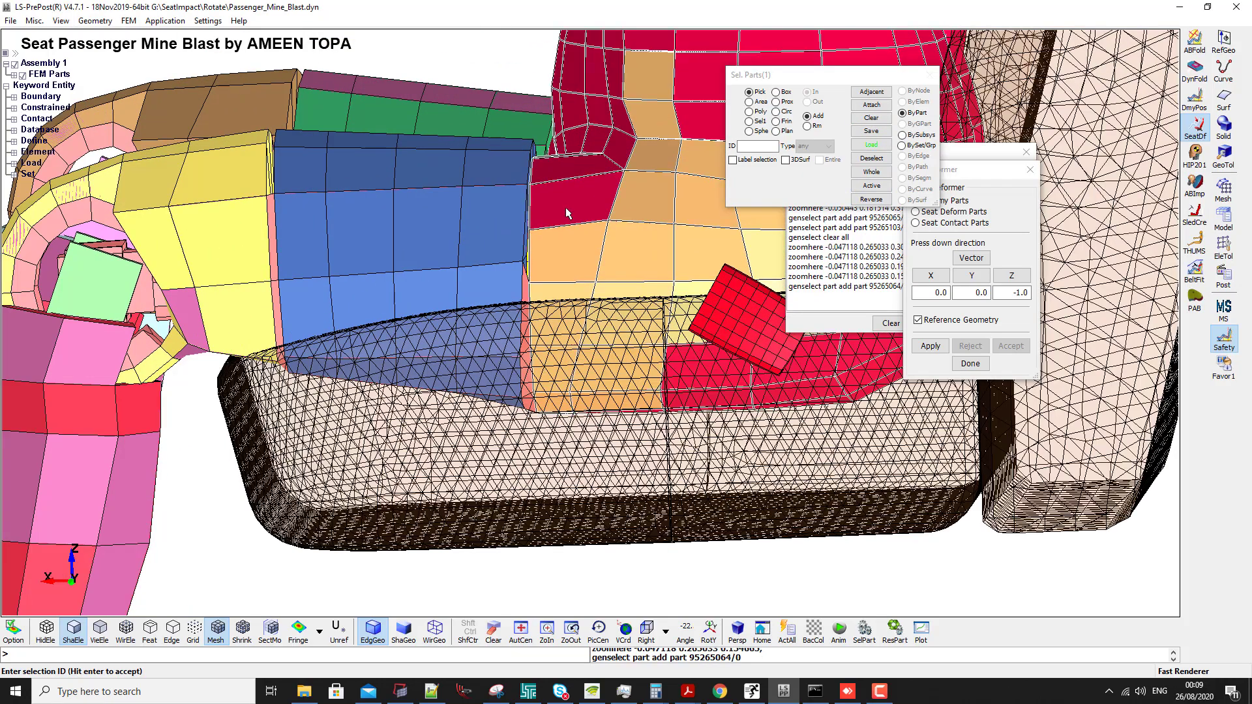
{"action": "scroll", "coordinate": [535, 258], "scroll_direction": "up", "scroll_amount": 3}
{"action": "left_click", "coordinate": [527, 291]}
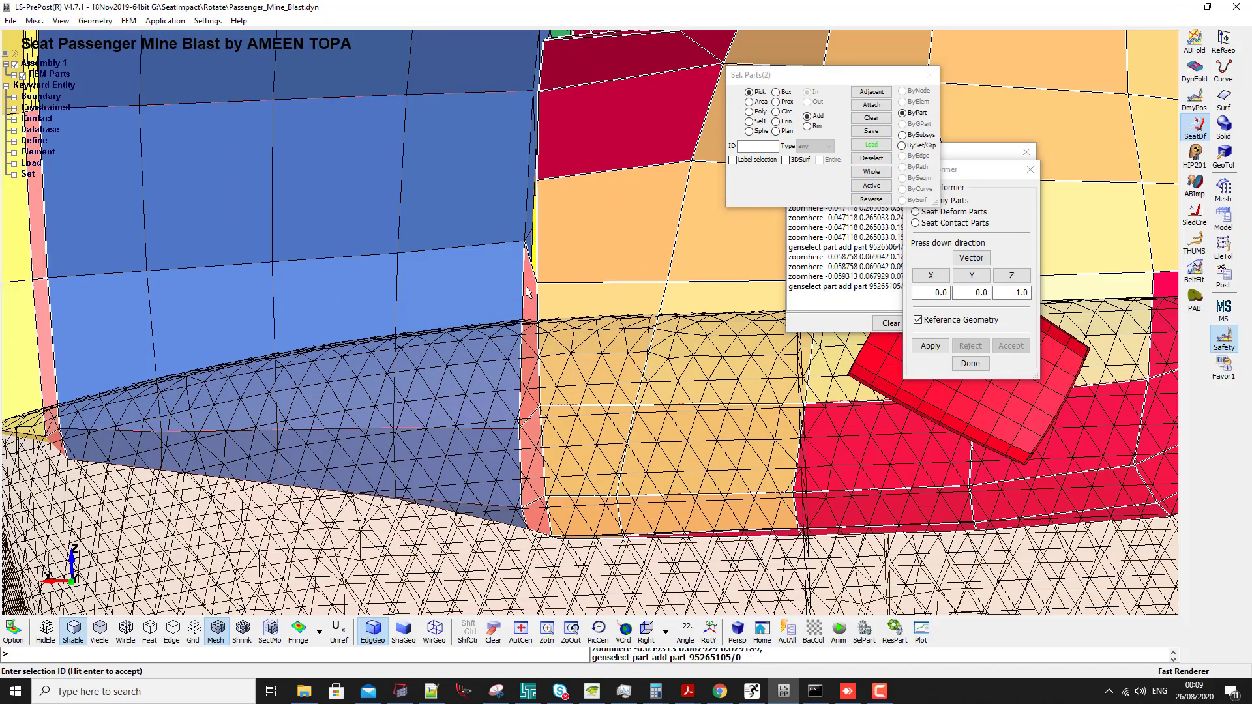
{"action": "left_click", "coordinate": [419, 229]}
{"action": "scroll", "coordinate": [418, 229], "scroll_direction": "down", "scroll_amount": 5}
{"action": "left_click", "coordinate": [367, 138]}
{"action": "left_click", "coordinate": [265, 133]}
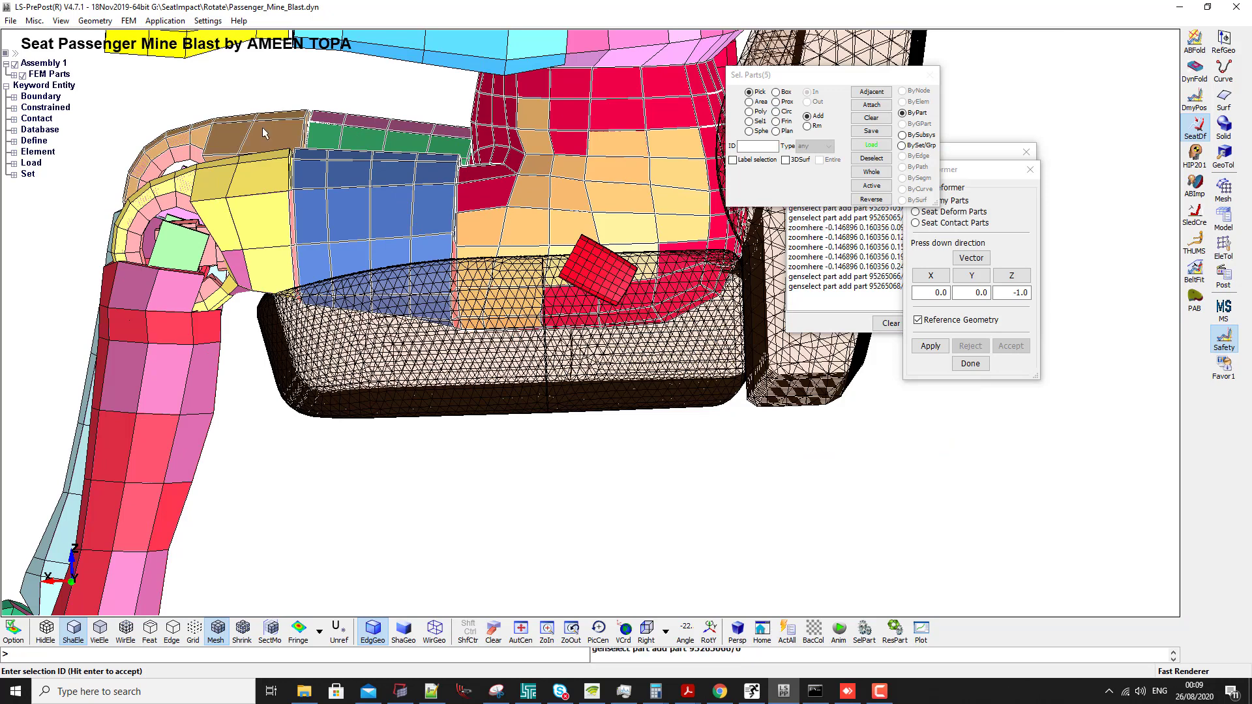
{"action": "left_click", "coordinate": [274, 206]}
{"action": "scroll", "coordinate": [422, 311], "scroll_direction": "down", "scroll_amount": 2}
{"action": "middle_click_drag", "start_coordinate": [450, 317], "coordinate": [493, 349]}
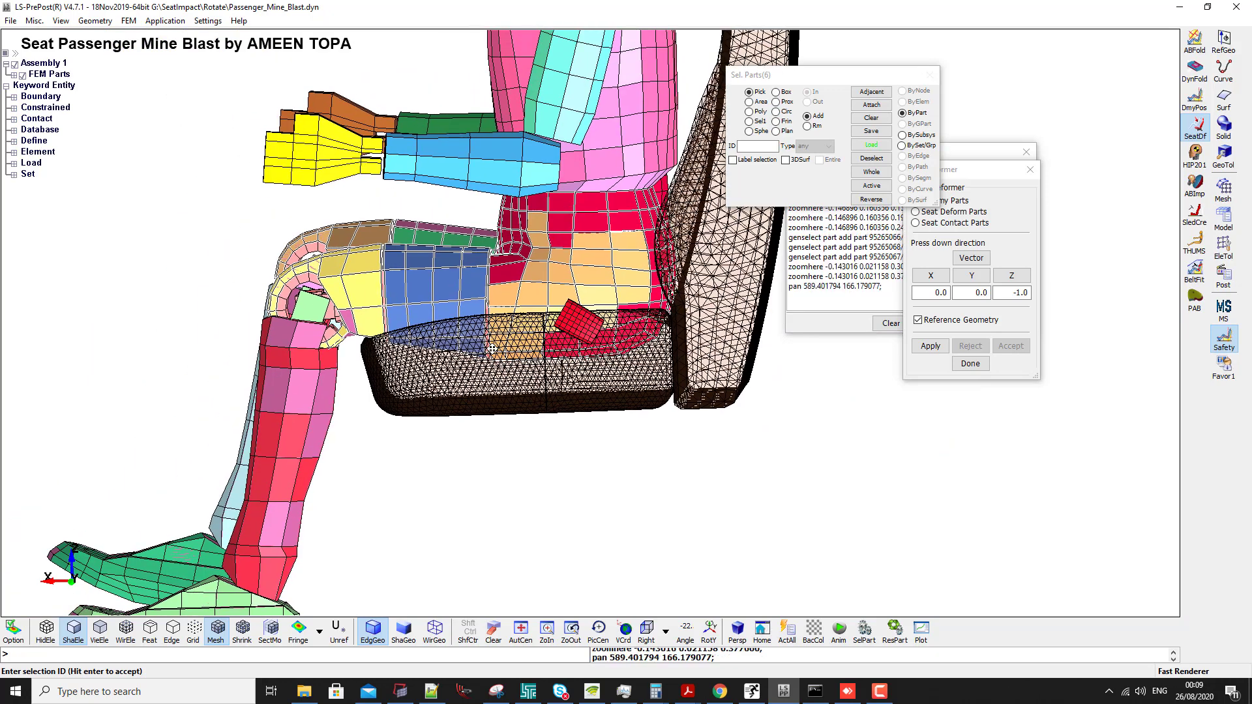
{"action": "scroll", "coordinate": [493, 348], "scroll_direction": "down", "scroll_amount": 1}
{"action": "left_click", "coordinate": [931, 346]}
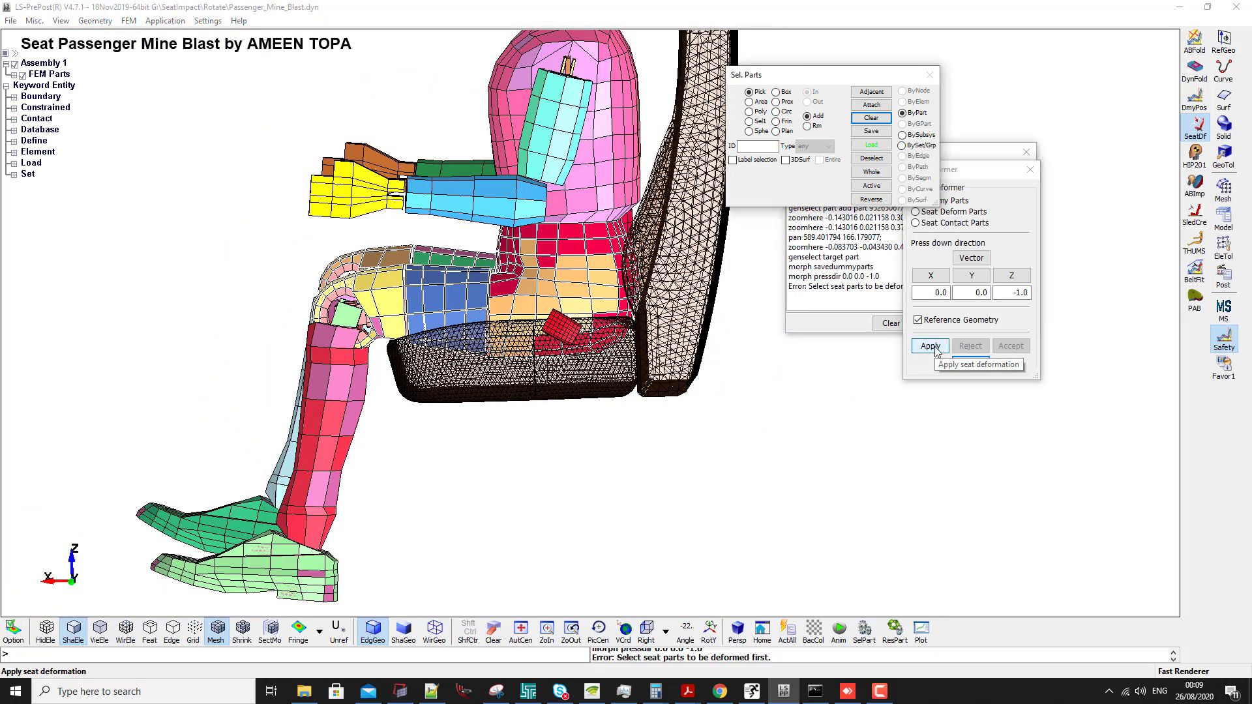
- Select the Seat Foam as seat deform and contact part, then apply and accept the deformation with press-down direction 0, 0, -1
{"action": "left_click", "coordinate": [916, 212]}
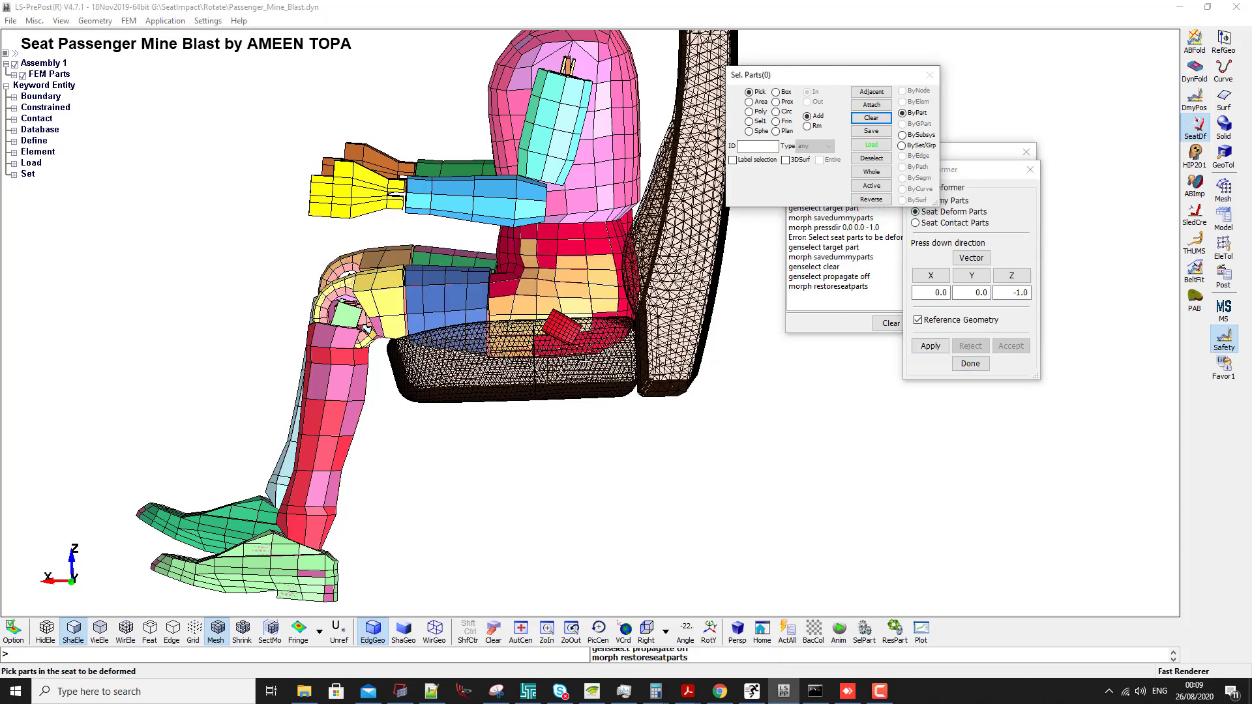
{"action": "left_click", "coordinate": [665, 339]}
{"action": "left_click", "coordinate": [960, 224]}
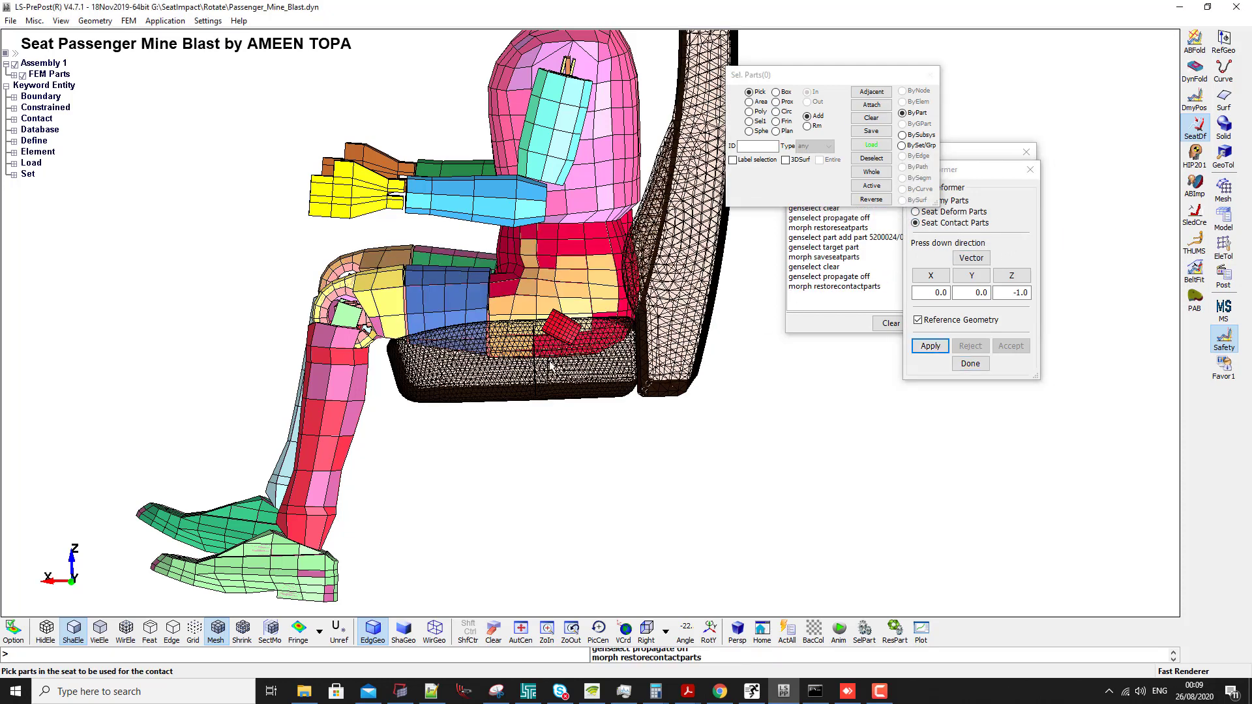
{"action": "left_click", "coordinate": [932, 348]}
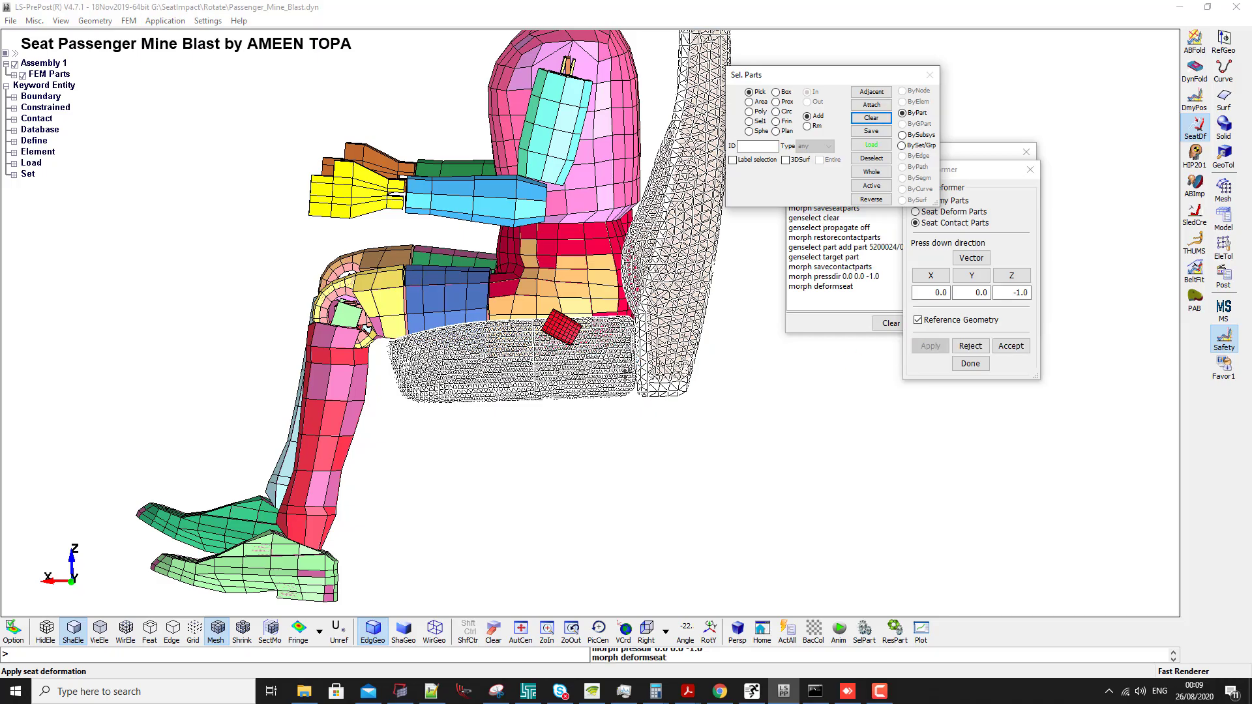
{"action": "left_click", "coordinate": [1011, 345]}
- Display only part 5200024 Seat Foam and reset its transparency to opaque
{"action": "scroll", "coordinate": [509, 336], "scroll_direction": "up", "scroll_amount": 5}
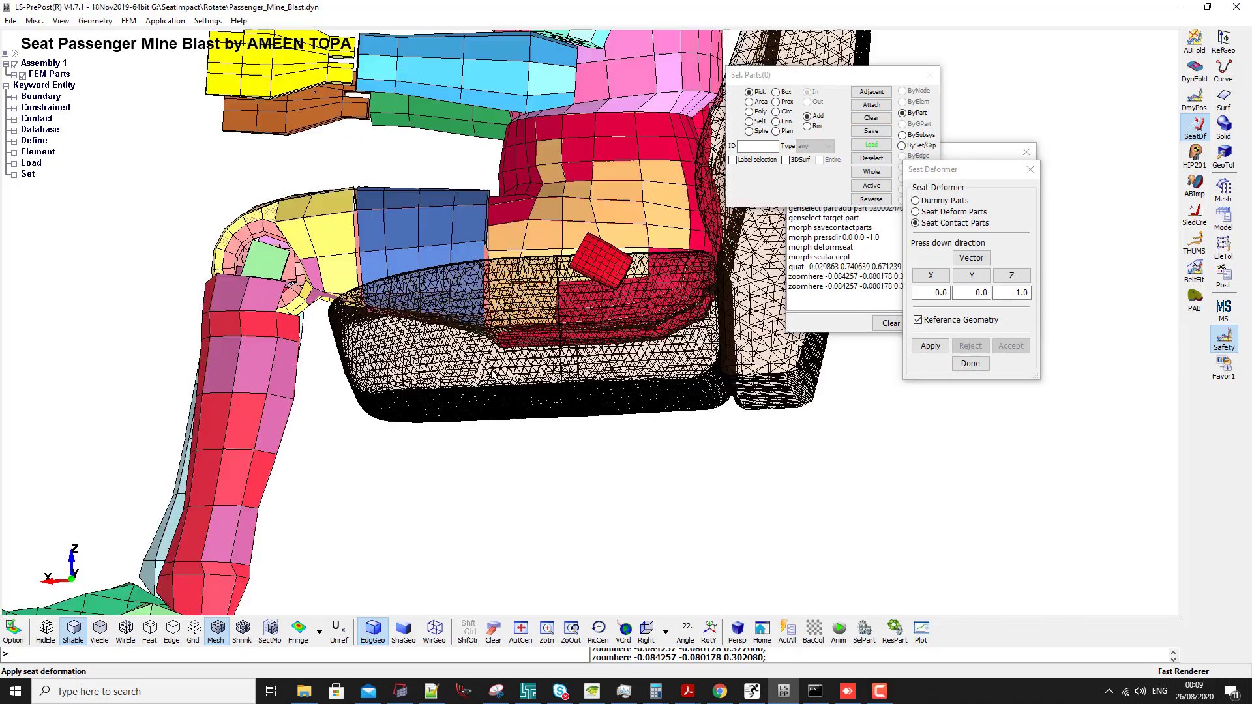
{"action": "left_click_drag", "start_coordinate": [508, 335], "coordinate": [574, 322], "text": "shift"}
{"action": "scroll", "coordinate": [652, 319], "scroll_direction": "down", "scroll_amount": 3}
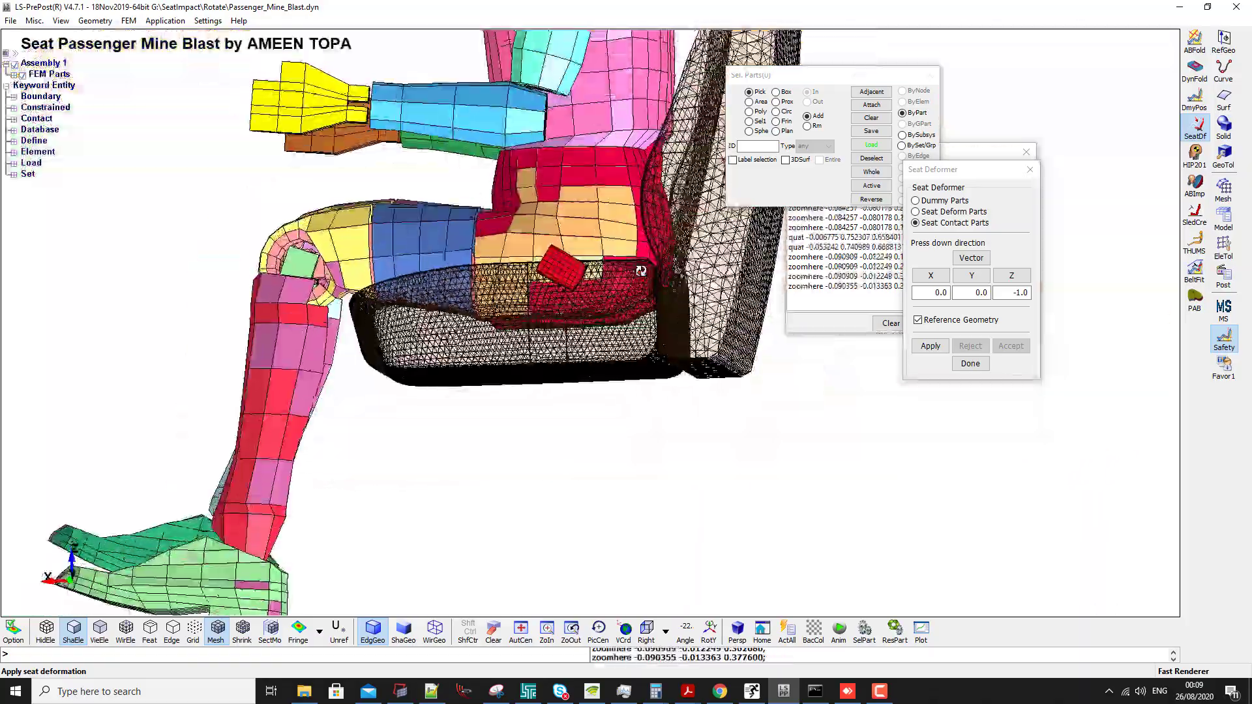
{"action": "scroll", "coordinate": [655, 318], "scroll_direction": "up", "scroll_amount": 1}
{"action": "left_click_drag", "start_coordinate": [656, 318], "coordinate": [658, 318], "text": "shift"}
{"action": "key", "text": "ctrl+p"}
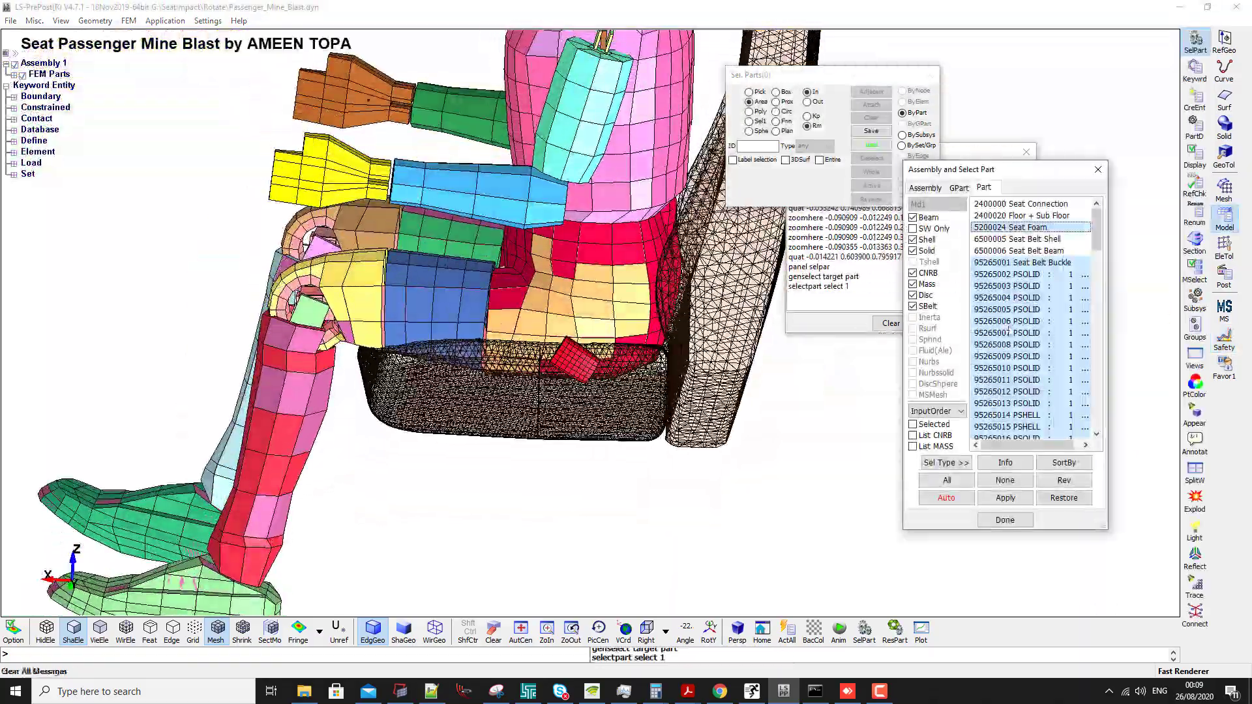
{"action": "left_click", "coordinate": [1029, 228]}
{"action": "scroll", "coordinate": [688, 423], "scroll_direction": "down", "scroll_amount": 3}
{"action": "left_click_drag", "start_coordinate": [688, 423], "coordinate": [704, 424], "text": "shift"}
{"action": "left_click", "coordinate": [1196, 388]}
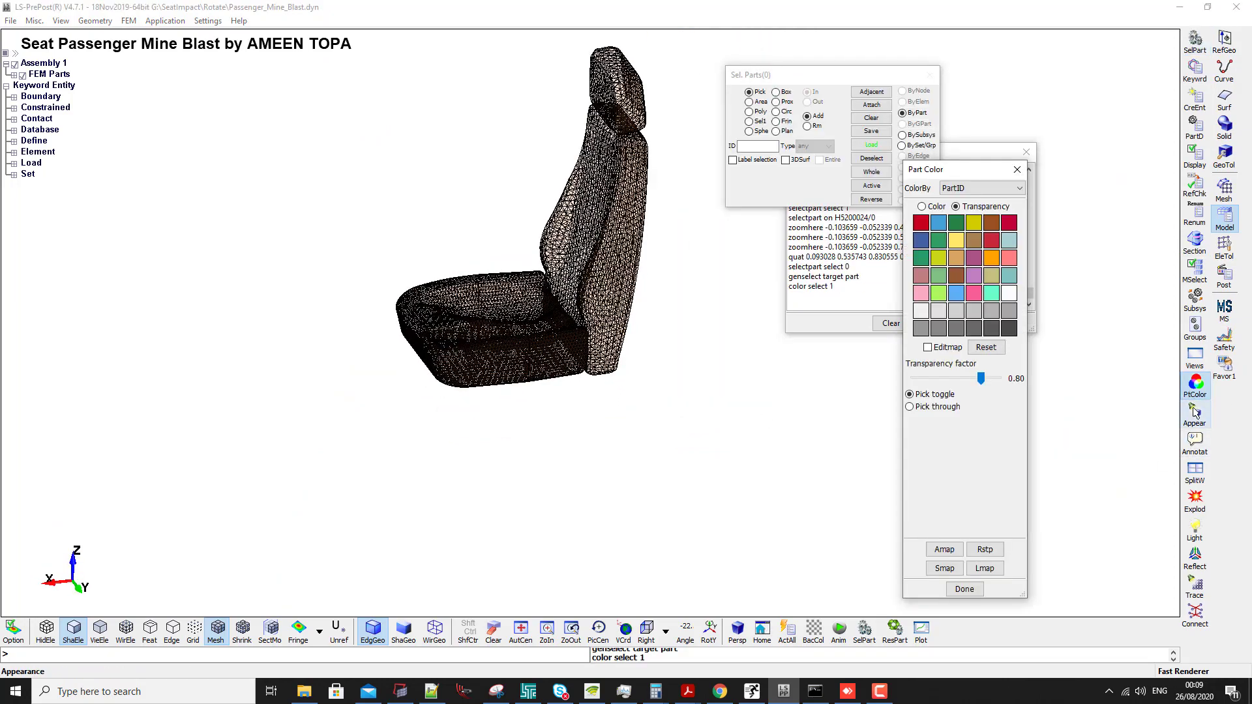
{"action": "left_click", "coordinate": [985, 550]}
- Examine the pelvis and thigh impressions in the deformed Seat Foam cushion
{"action": "scroll", "coordinate": [559, 355], "scroll_direction": "up", "scroll_amount": 2}
{"action": "left_click_drag", "start_coordinate": [559, 355], "coordinate": [510, 458], "text": "shift"}
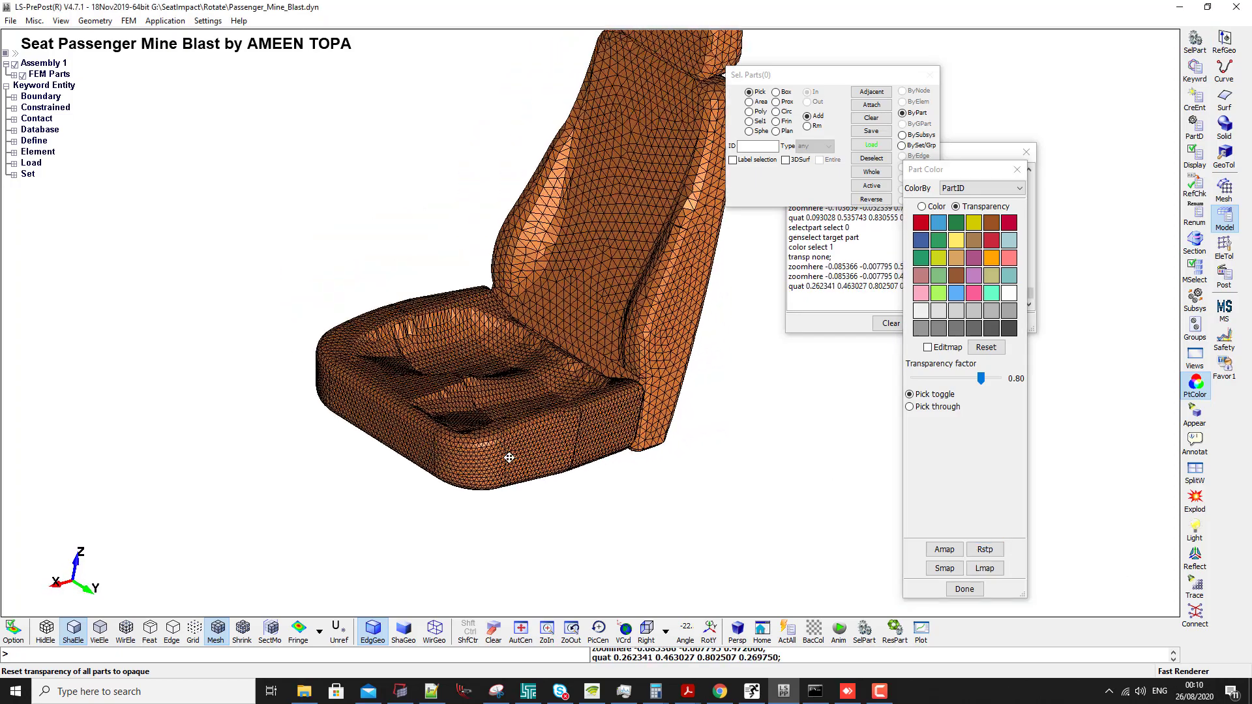
{"action": "middle_click_drag", "start_coordinate": [510, 458], "coordinate": [497, 442], "text": "shift"}
{"action": "scroll", "coordinate": [497, 442], "scroll_direction": "up", "scroll_amount": 3}
{"action": "scroll", "coordinate": [354, 311], "scroll_direction": "down", "scroll_amount": 2}
{"action": "left_click_drag", "start_coordinate": [394, 318], "coordinate": [519, 314], "text": "shift"}
{"action": "middle_click_drag", "start_coordinate": [518, 314], "coordinate": [621, 409], "text": "shift"}
{"action": "scroll", "coordinate": [621, 409], "scroll_direction": "down", "scroll_amount": 3}
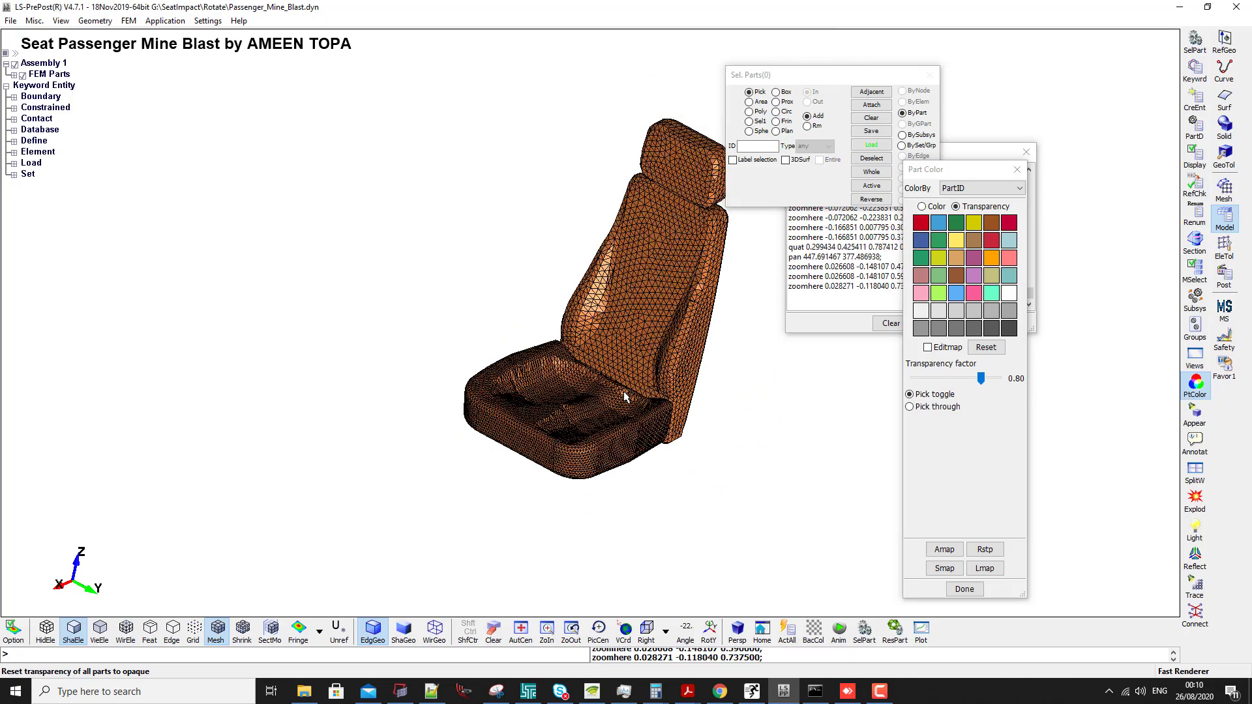
- Display only part 95265107 Solid and examine its cushion surface for comparison with the newly deformed foam
{"action": "left_click", "coordinate": [1195, 43]}
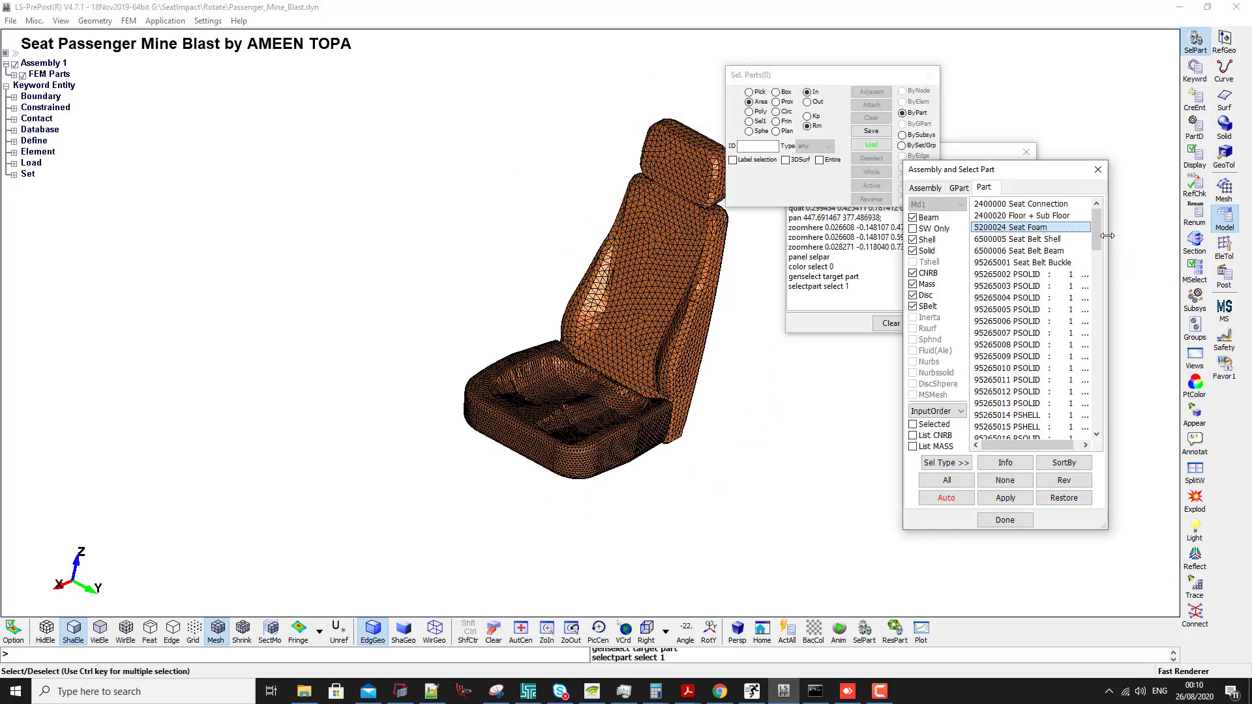
{"action": "scroll", "coordinate": [1094, 303], "scroll_direction": "down", "scroll_amount": 15}
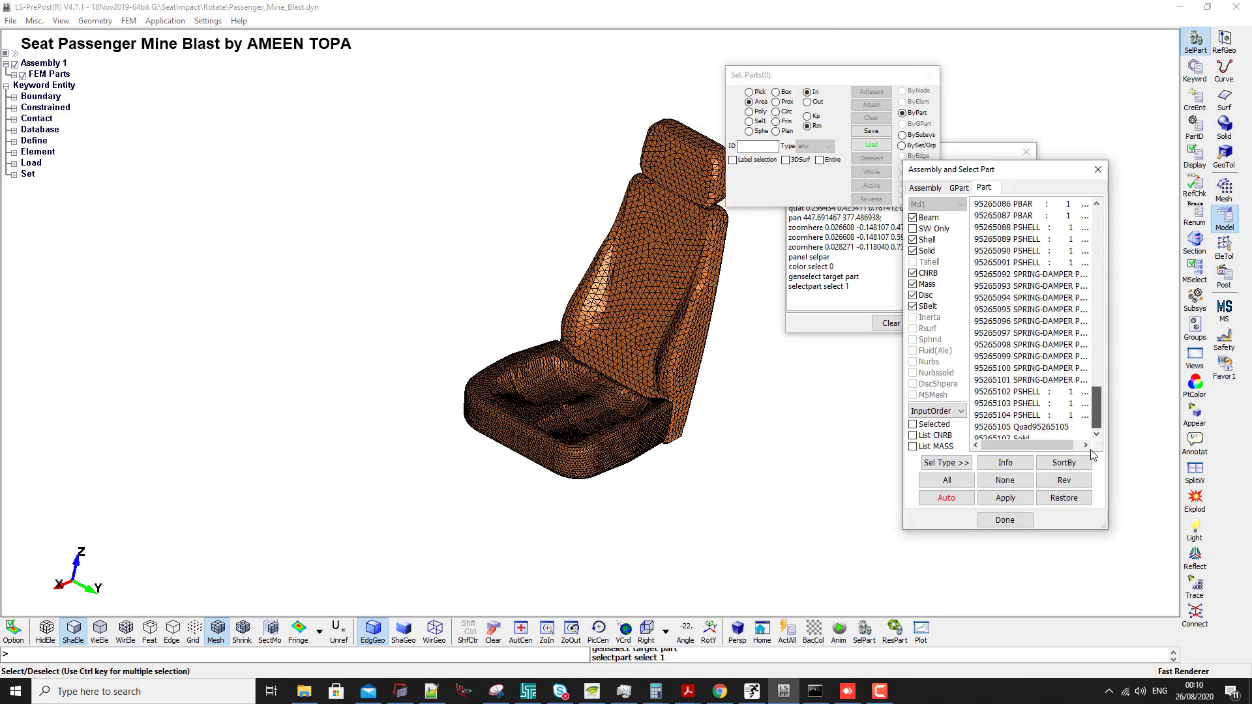
{"action": "left_click", "coordinate": [1020, 439]}
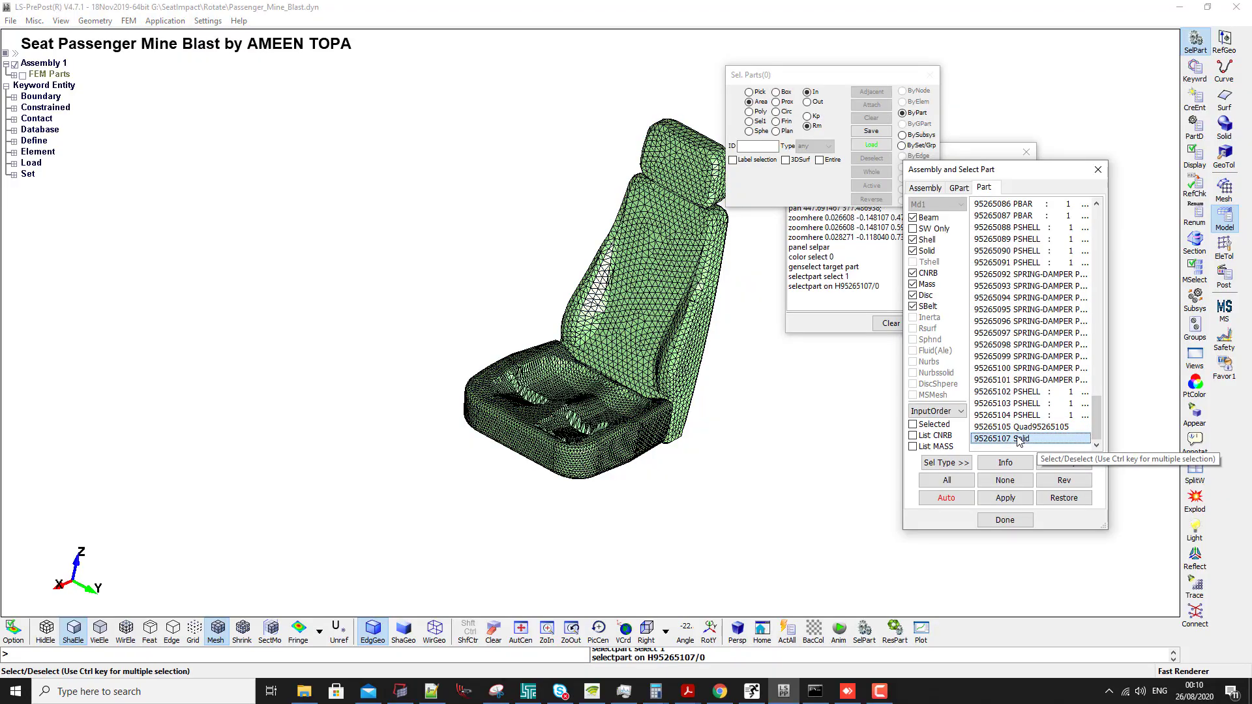
{"action": "scroll", "coordinate": [673, 433], "scroll_direction": "up", "scroll_amount": 5}
{"action": "left_click_drag", "start_coordinate": [673, 433], "coordinate": [522, 411], "text": "ctrl"}
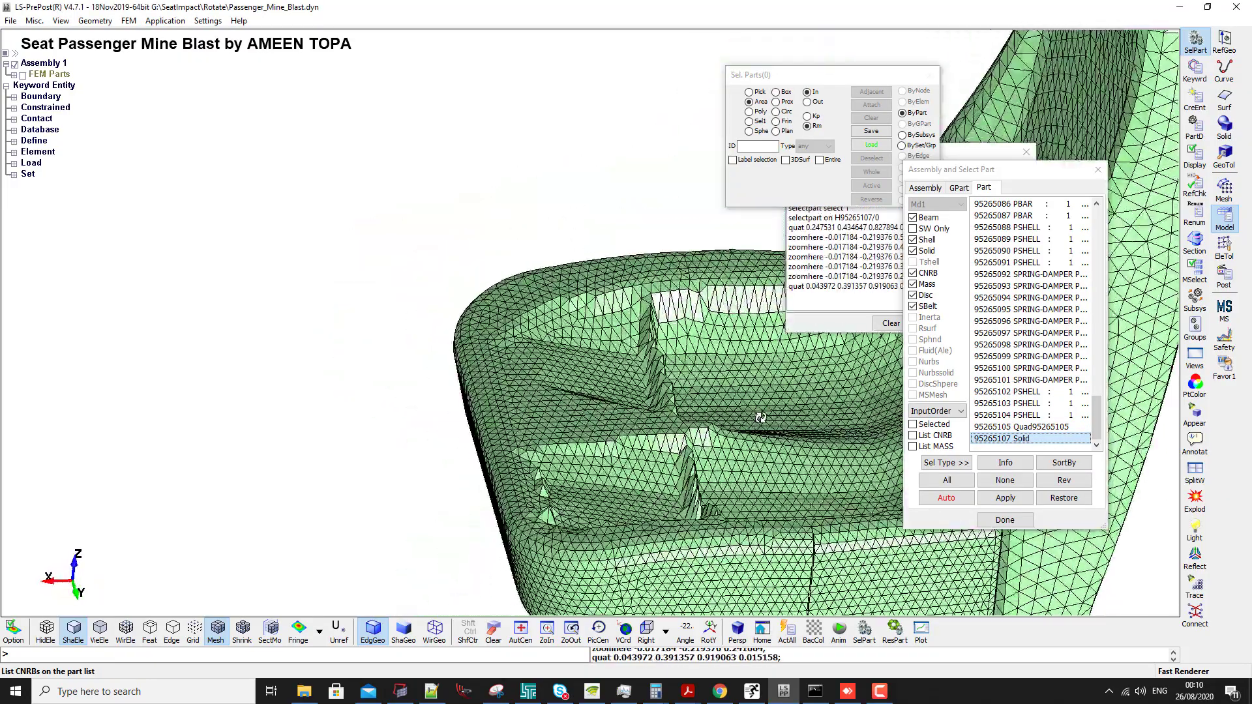
{"action": "scroll", "coordinate": [652, 424], "scroll_direction": "down", "scroll_amount": 4}
{"action": "middle_click_drag", "start_coordinate": [658, 469], "coordinate": [531, 486], "text": "ctrl"}
{"action": "left_click_drag", "start_coordinate": [533, 486], "coordinate": [606, 365], "text": "ctrl"}
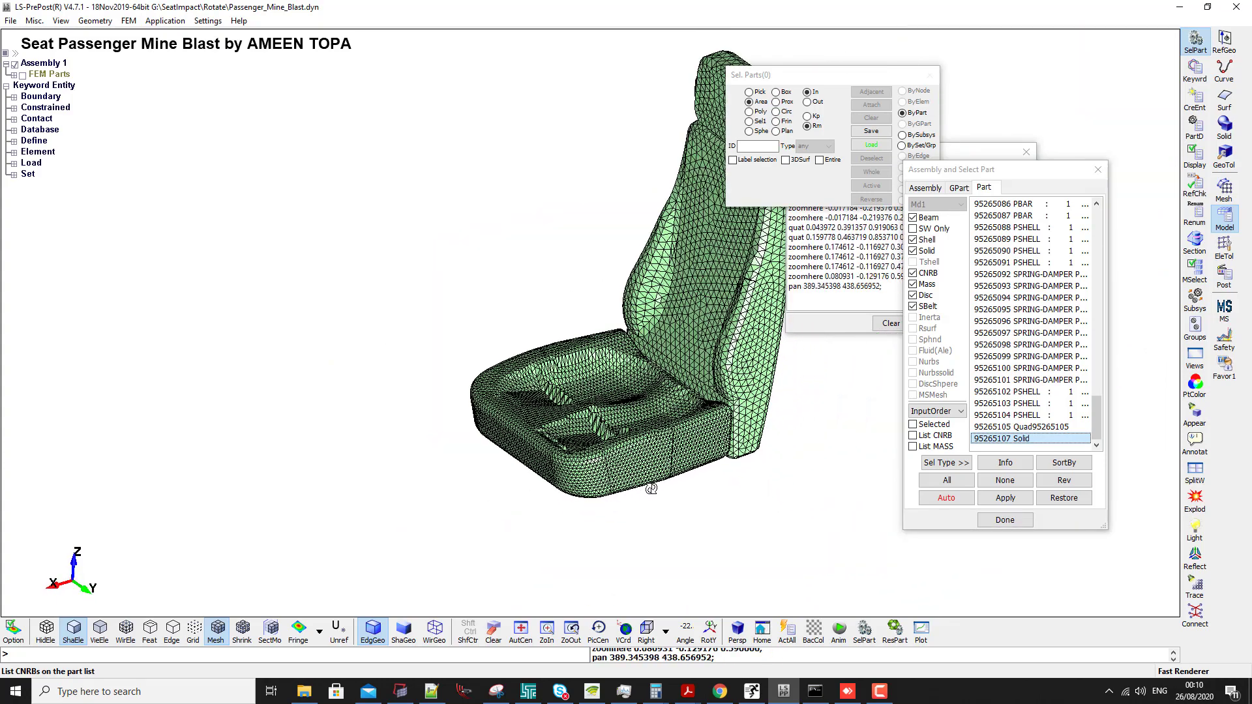
{"action": "scroll", "coordinate": [606, 365], "scroll_direction": "up", "scroll_amount": 2}
{"action": "scroll", "coordinate": [607, 366], "scroll_direction": "down", "scroll_amount": 2}
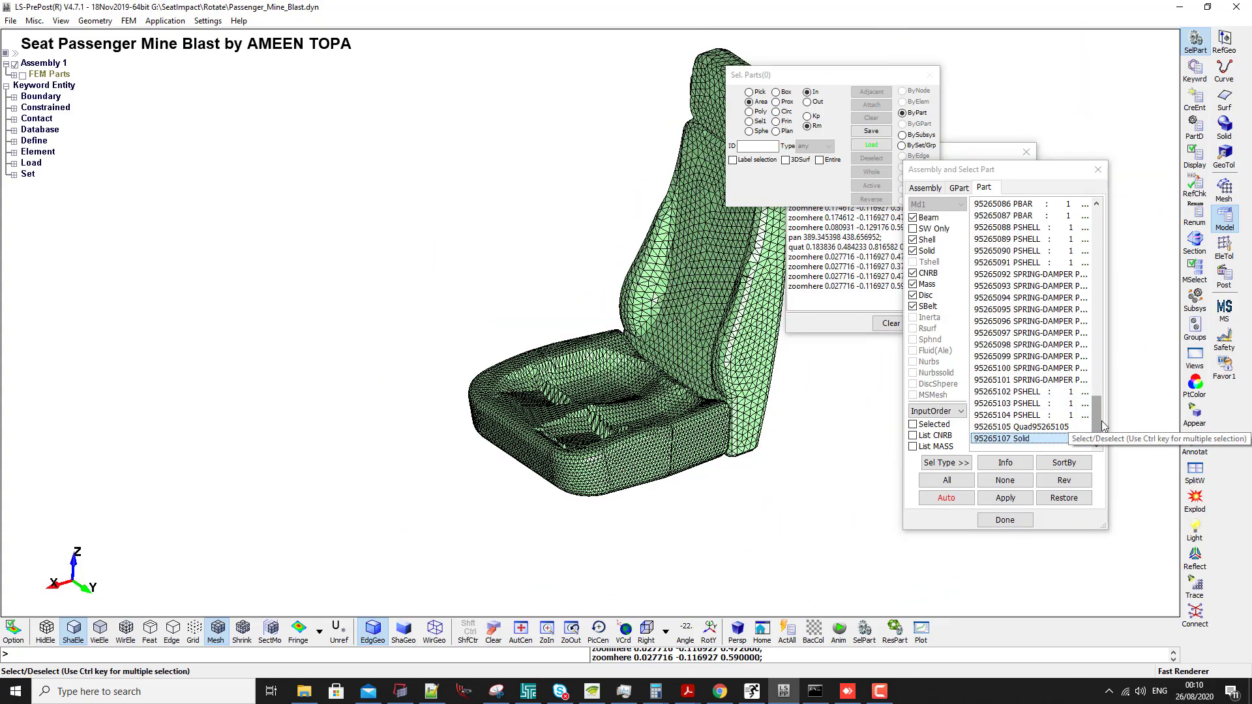
- Switch the display back to part 5200024 Seat Foam alone and inspect its cushion and backrest
{"action": "left_click_drag", "start_coordinate": [1101, 421], "coordinate": [1092, 220]}
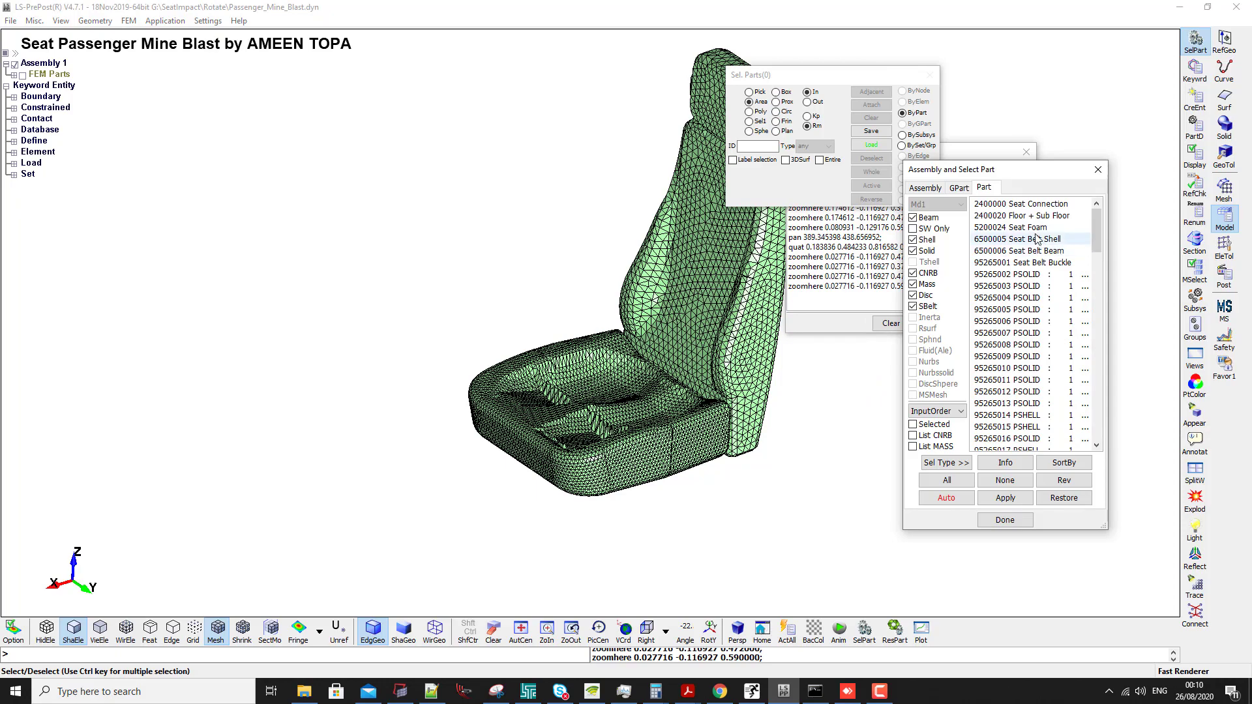
{"action": "left_click", "coordinate": [1017, 227]}
{"action": "middle_click_drag", "start_coordinate": [609, 394], "coordinate": [507, 403], "text": "ctrl"}
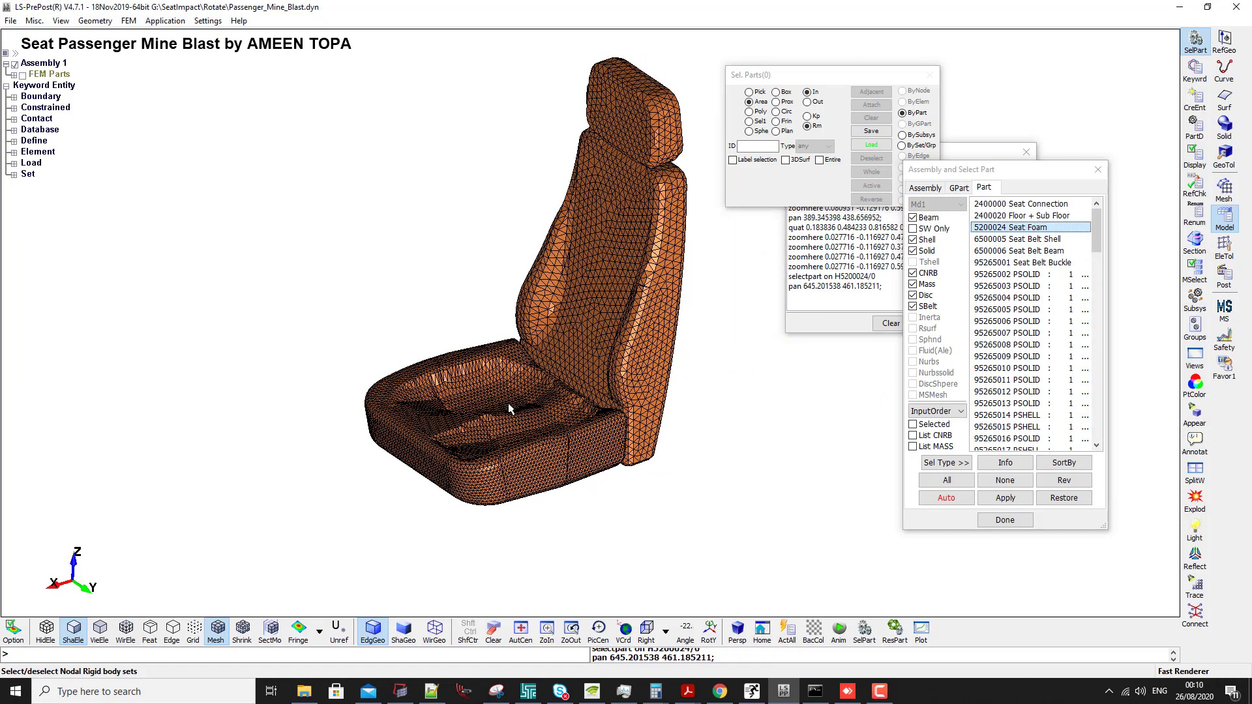
{"action": "left_click_drag", "start_coordinate": [507, 403], "coordinate": [607, 395], "text": "ctrl"}
{"action": "middle_click_drag", "start_coordinate": [606, 395], "coordinate": [589, 433], "text": "ctrl"}
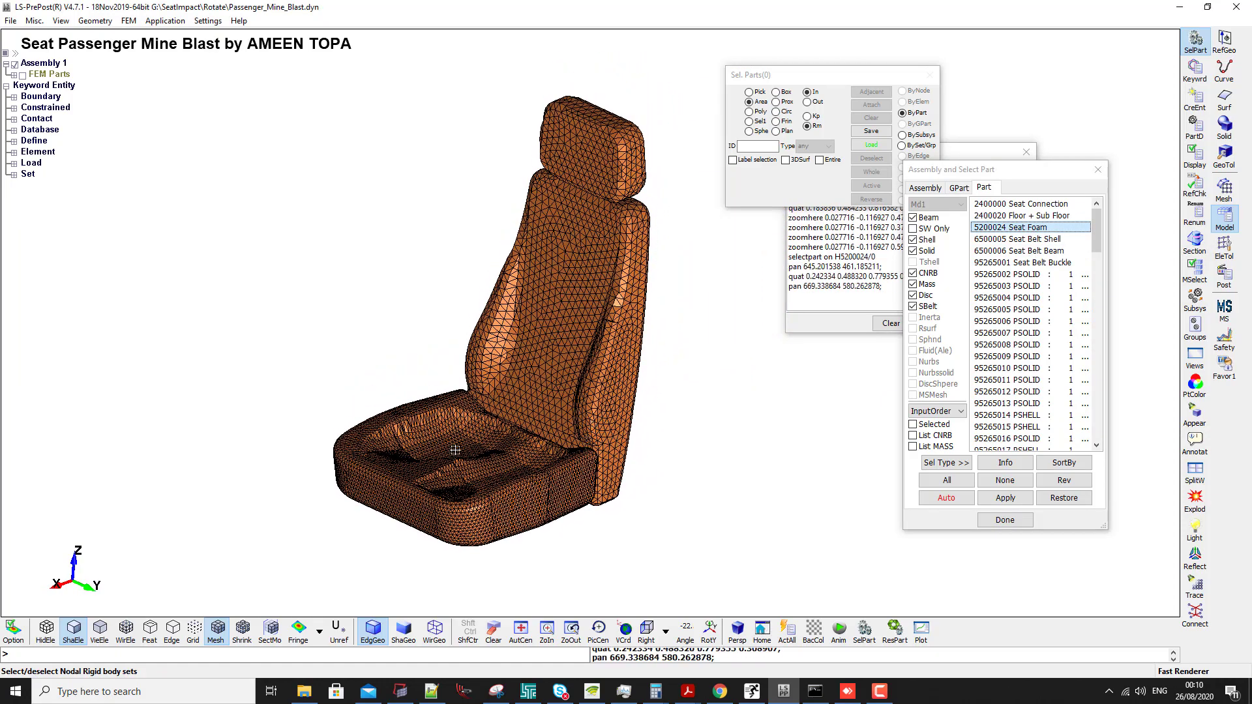